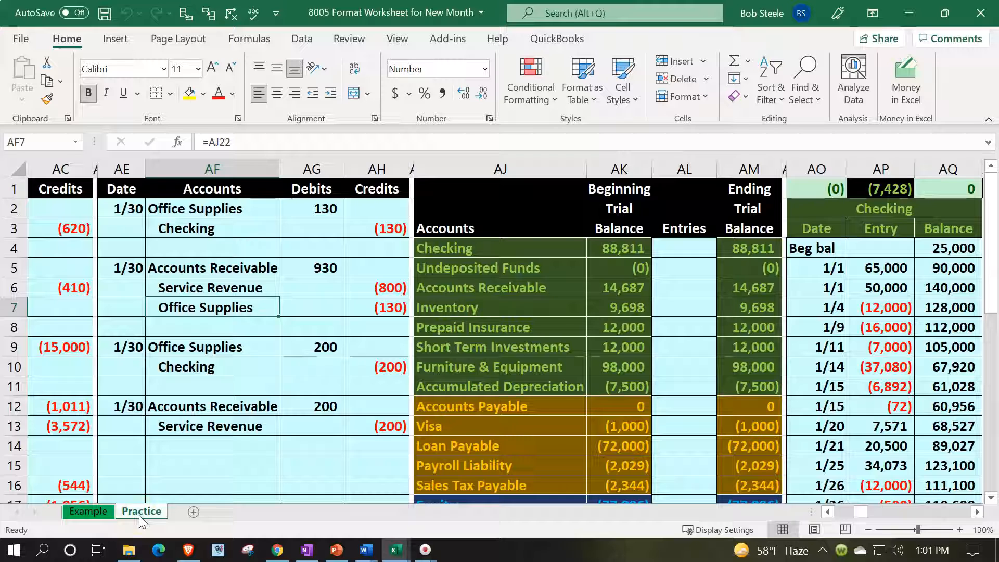
- Examine the January journal entries and the Checking ledger's beginning and last running balances on the Practice sheet
click(102, 515)
click(244, 381)
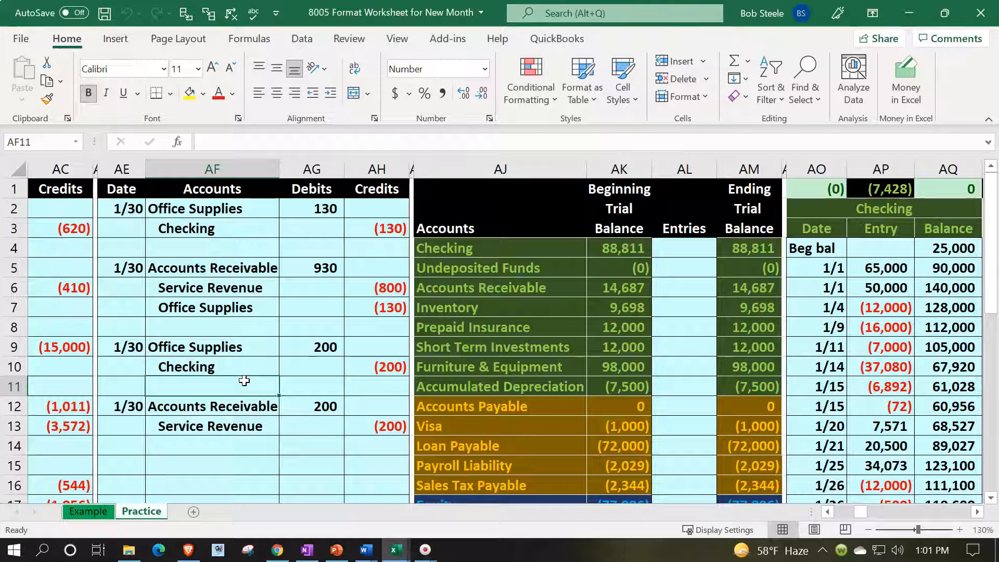
scroll(890, 349, down, 3)
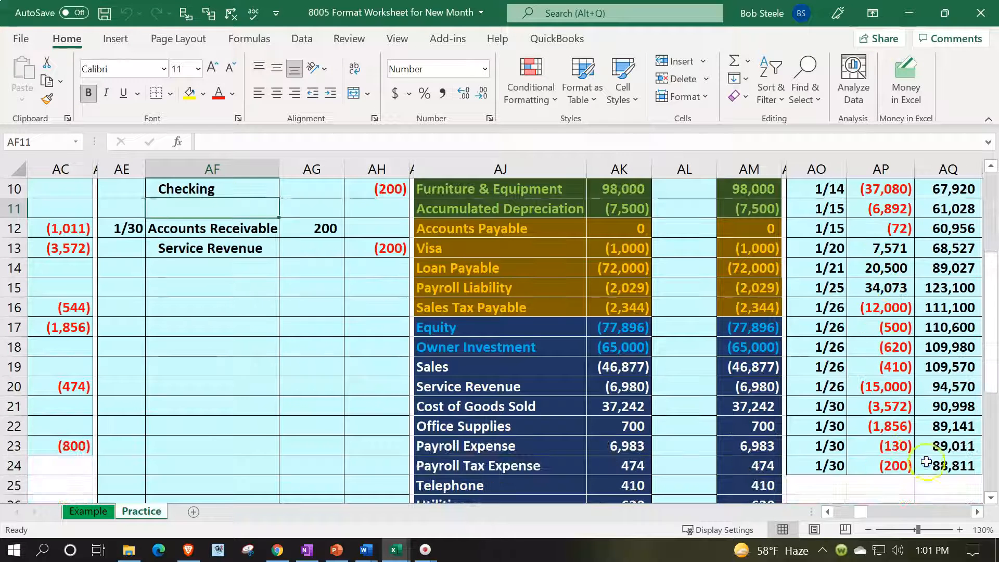
click(926, 462)
scroll(926, 461, up, 3)
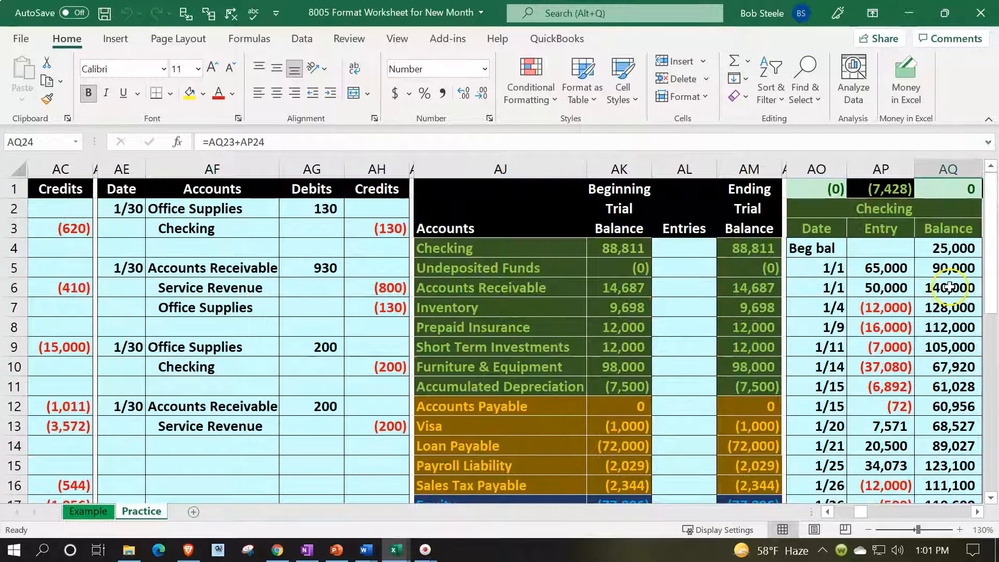
click(940, 248)
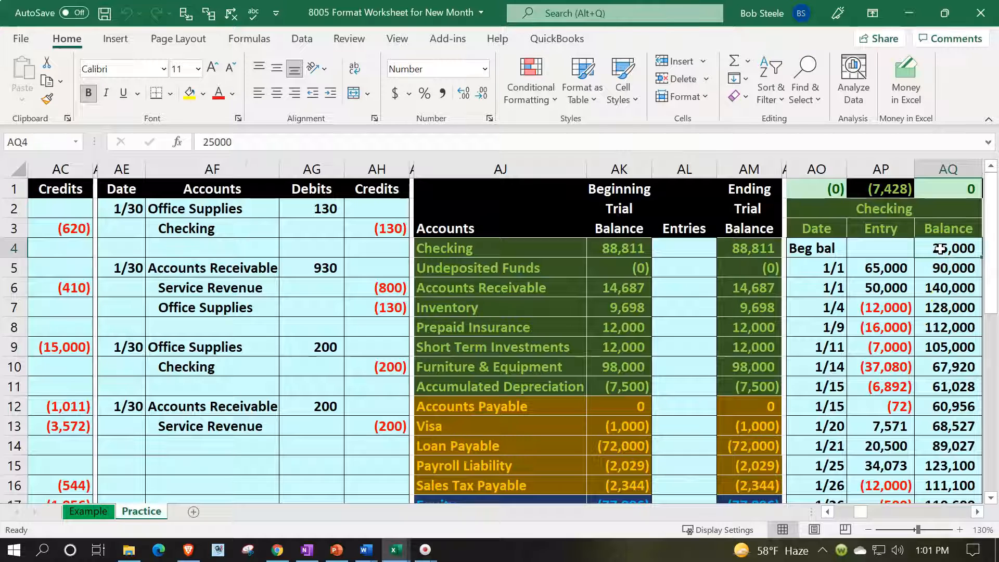
click(390, 348)
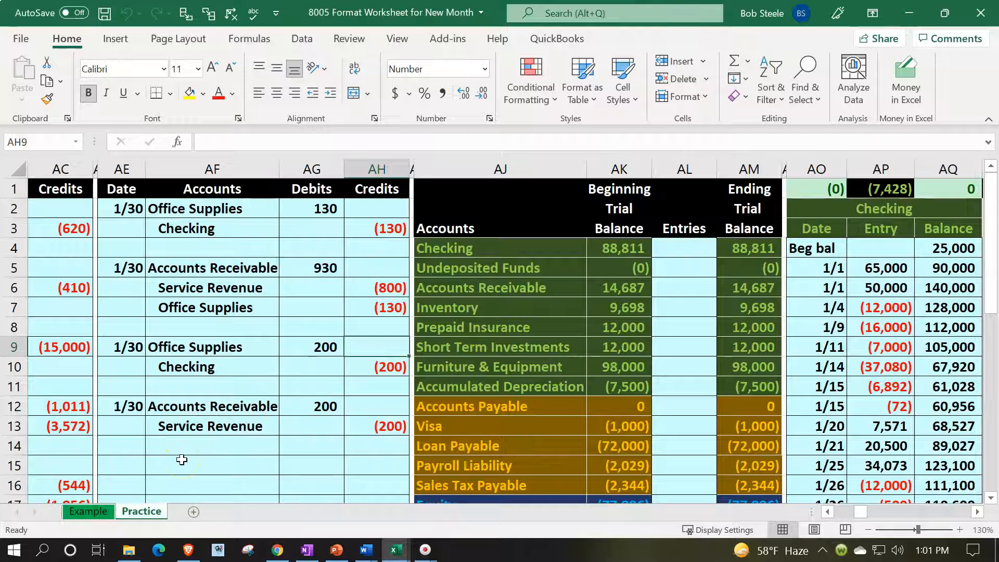
- Examine the empty journal area and the Feb and YTD beginning trial balance columns on the Example sheet
click(88, 511)
click(68, 210)
mouse_move(68, 211)
mouse_down()
mouse_move(243, 401)
mouse_move(248, 426)
mouse_up()
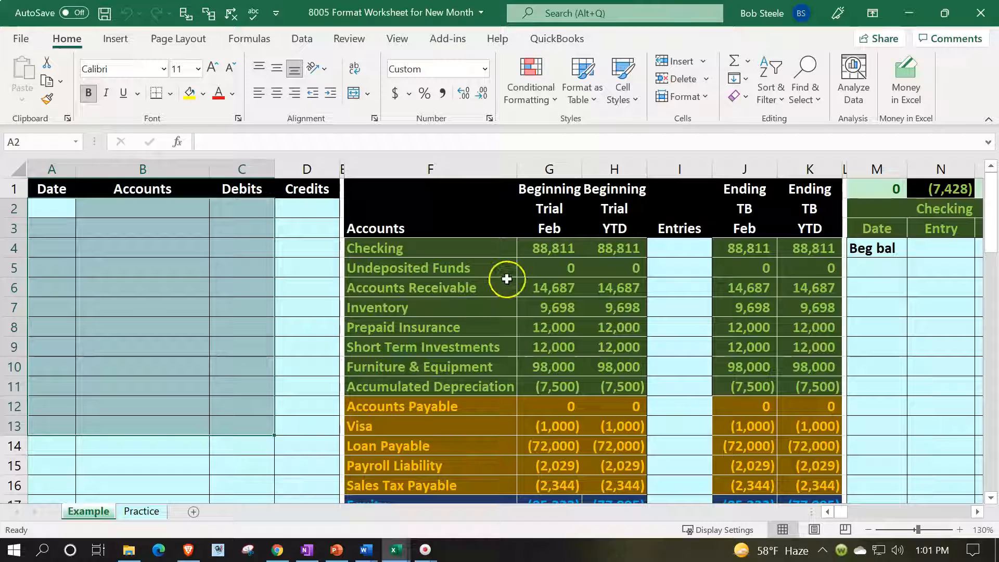
click(540, 233)
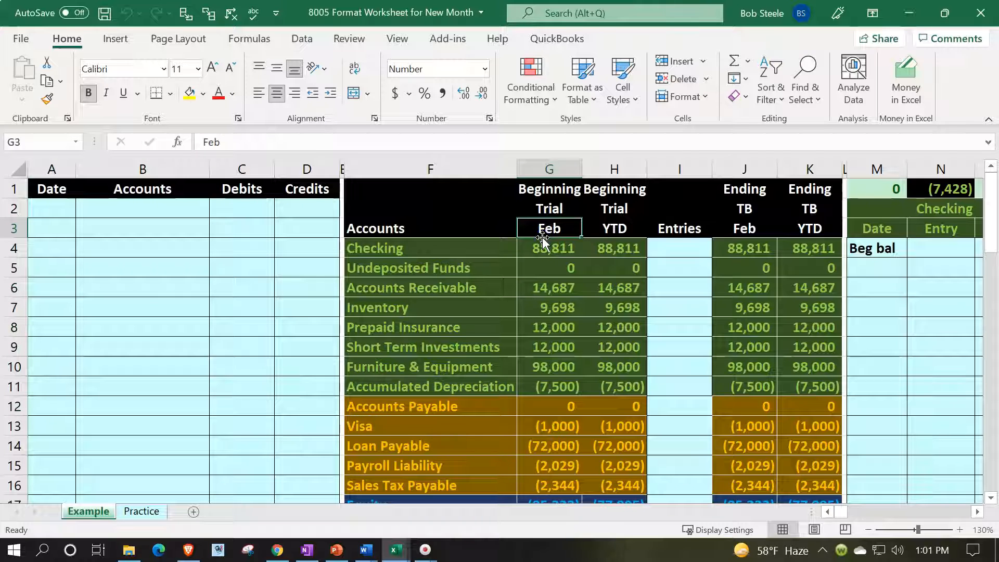
key(Right)
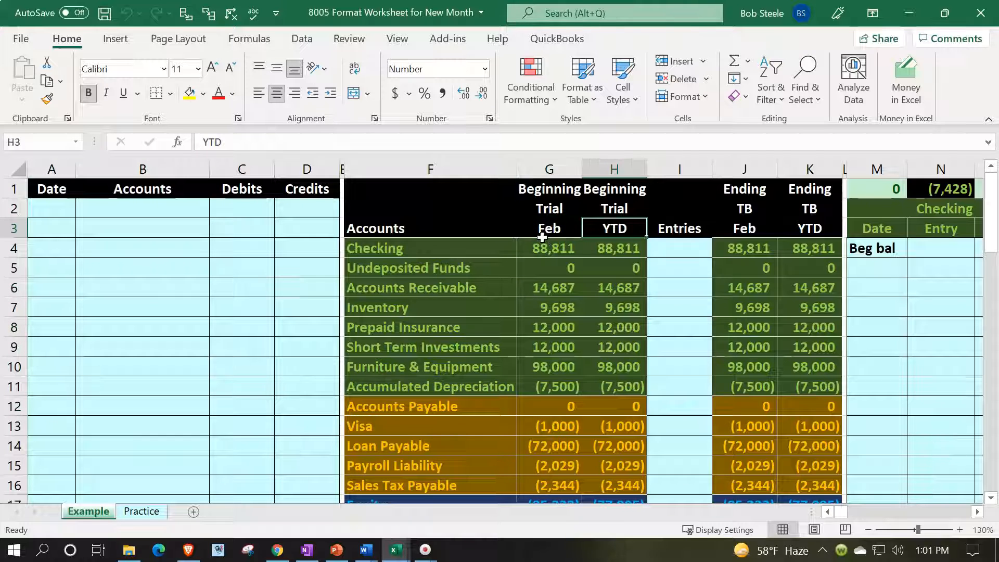
scroll(541, 238, down, 3)
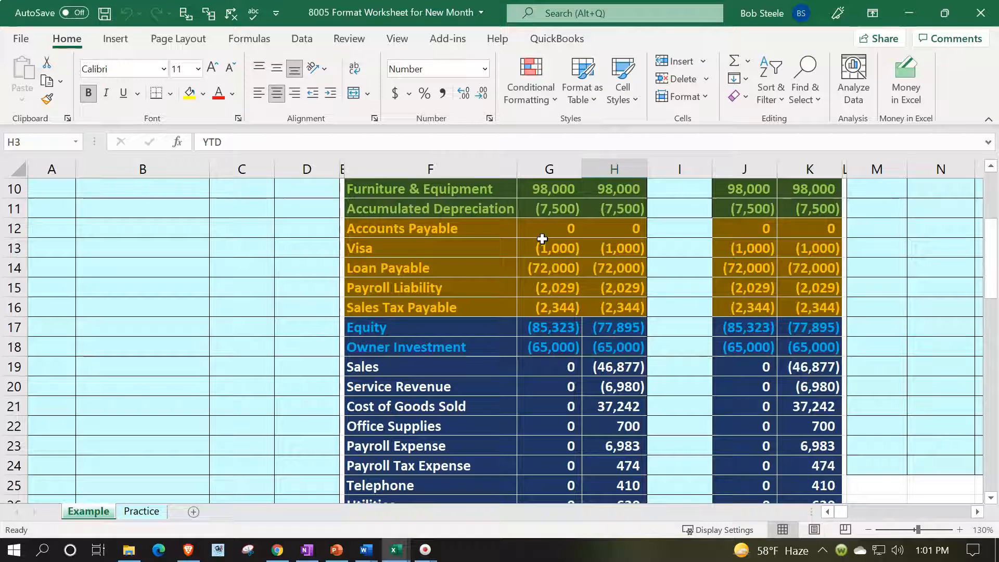
scroll(542, 239, down, 1)
scroll(542, 239, up, 4)
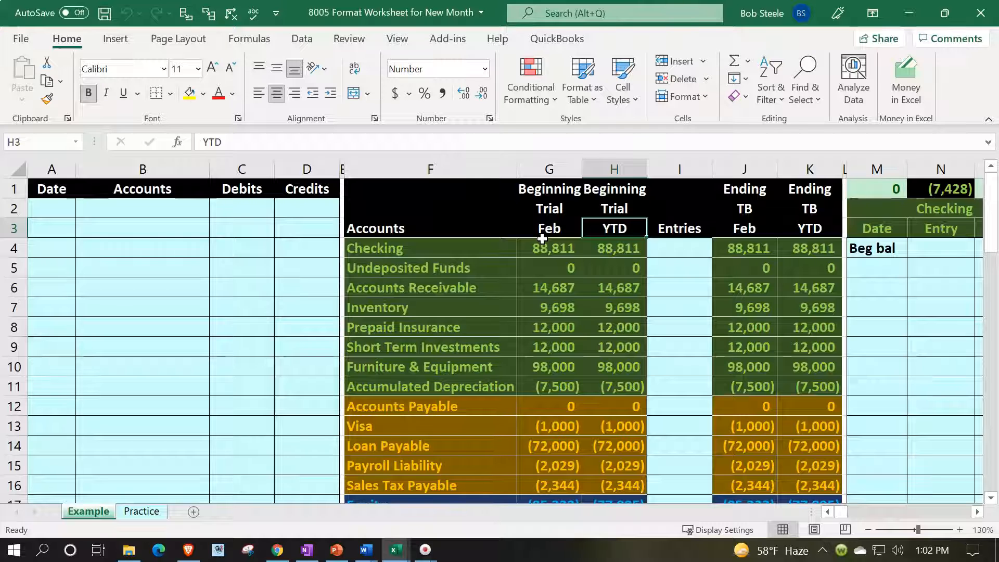
- Examine the beginning balances of the Checking, Undeposited Funds and Accounts Receivable ledgers, and return to the journal area
key(Right)
key(Right)
key(Right)
key(Right)
key(Right)
key(Right)
key(Right)
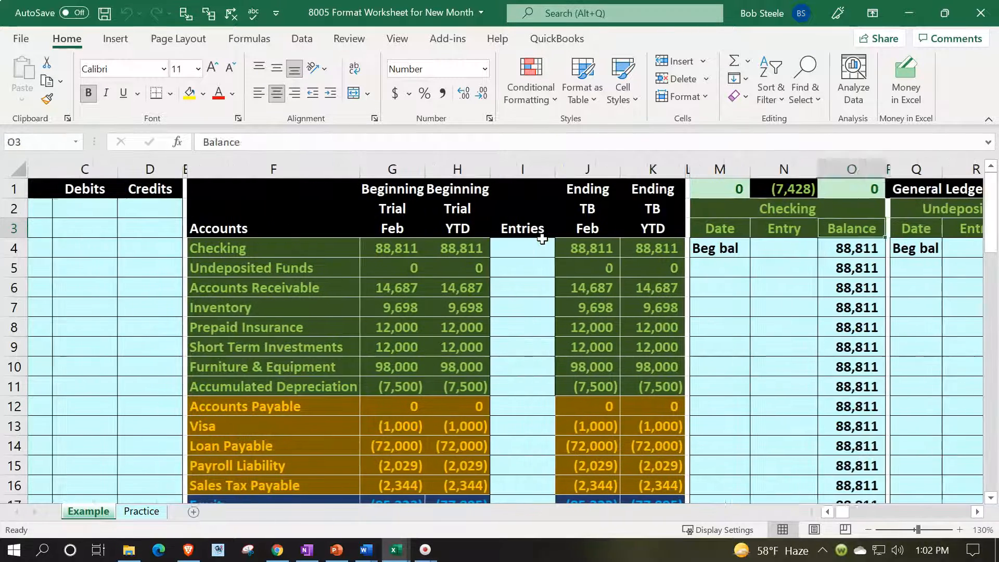
key(Right)
key(Right)
key(Right)
key(Right)
key(Right)
key(Right)
key(Right)
key(Right)
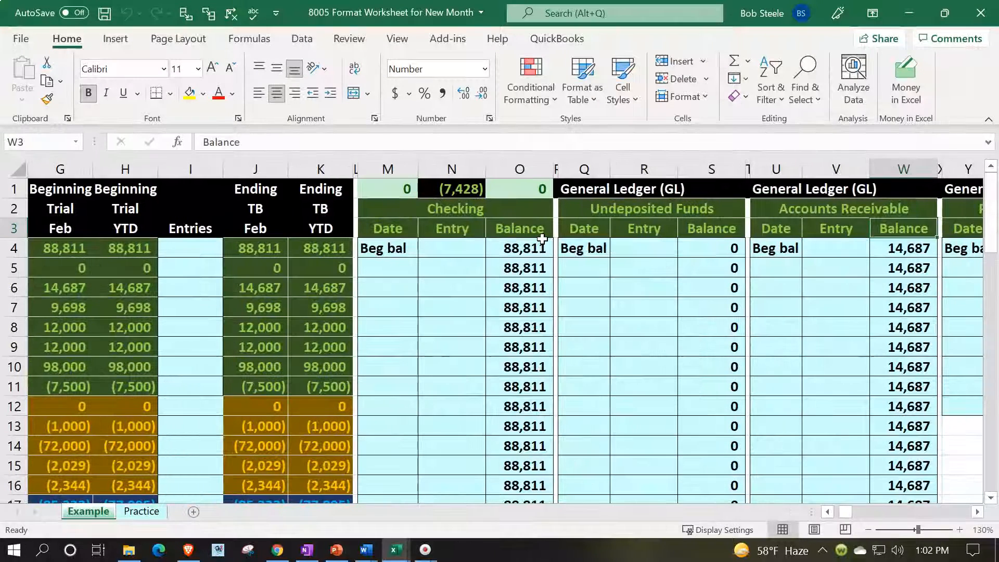
key(Left)
key(Left)
key(Left)
key(Left)
key(Left)
key(Left)
key(Left)
key(Left)
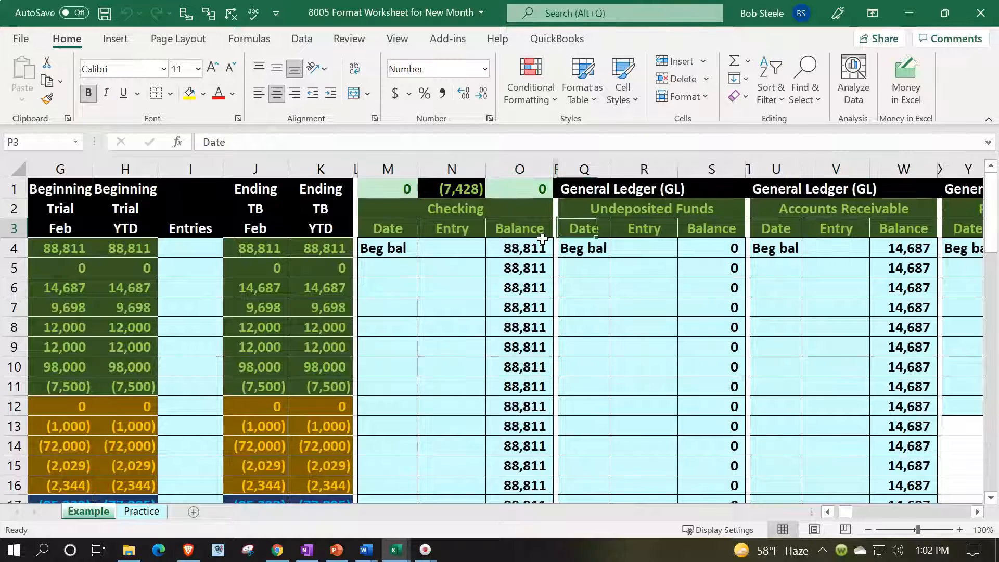
key(Down)
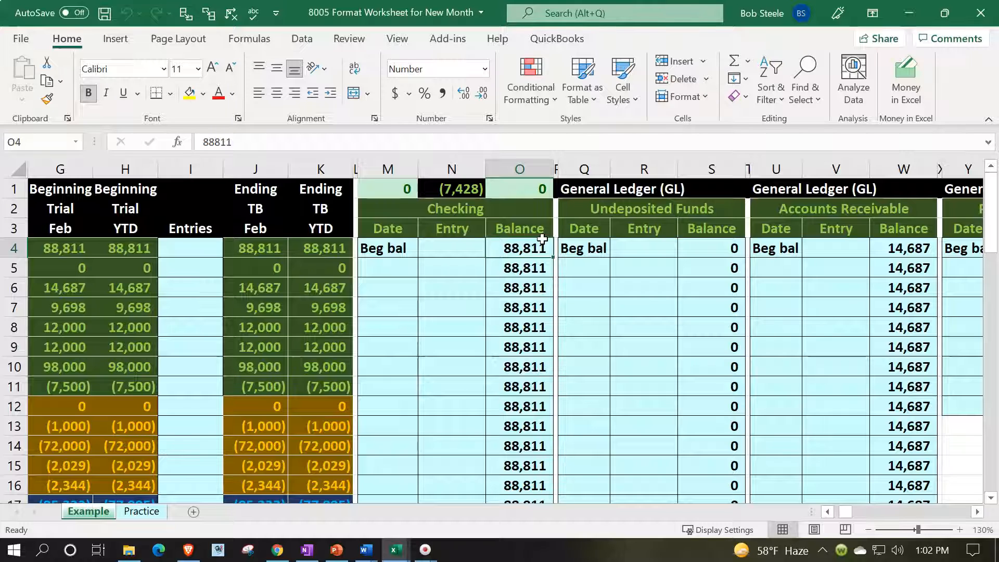
key(Left)
key(Left)
key(Left)
key(Left)
key(Left)
key(Left)
key(Left)
key(Left)
key(Left)
key(Left)
key(Left)
key(Left)
key(Left)
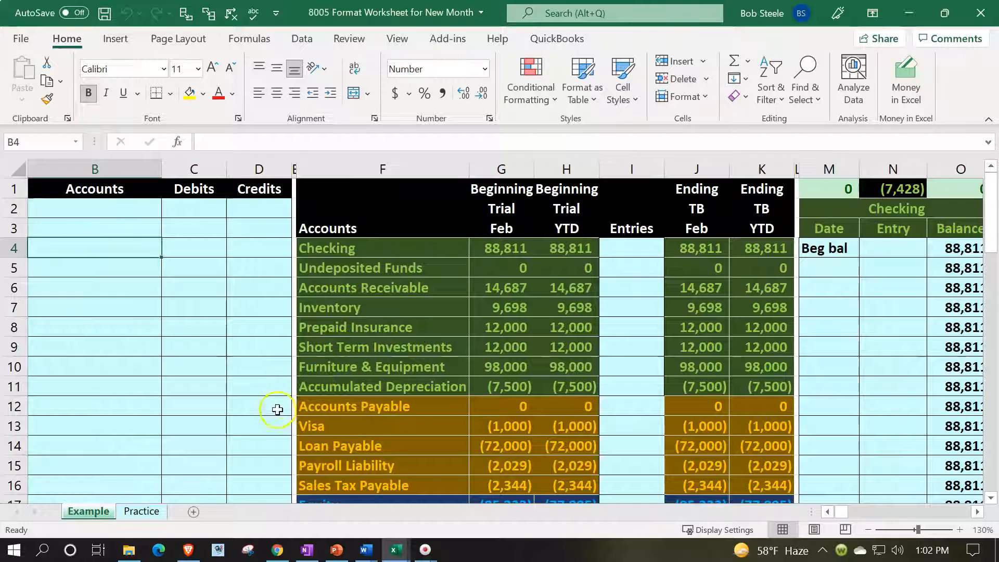
- Review the Practice sheet's general ledger and beginning trial balance, from the Checking amount in AK4 down to the totals and net income
click(142, 511)
click(393, 323)
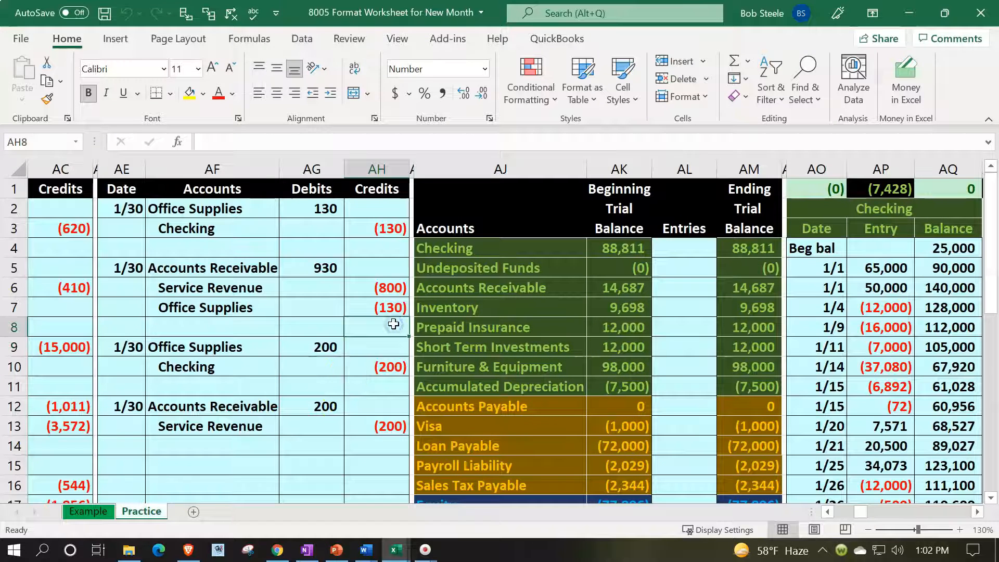
key(Right)
key(Right)
key(Right)
key(Right)
key(Right)
key(Right)
key(Right)
key(Right)
key(Right)
key(Right)
key(Right)
key(Right)
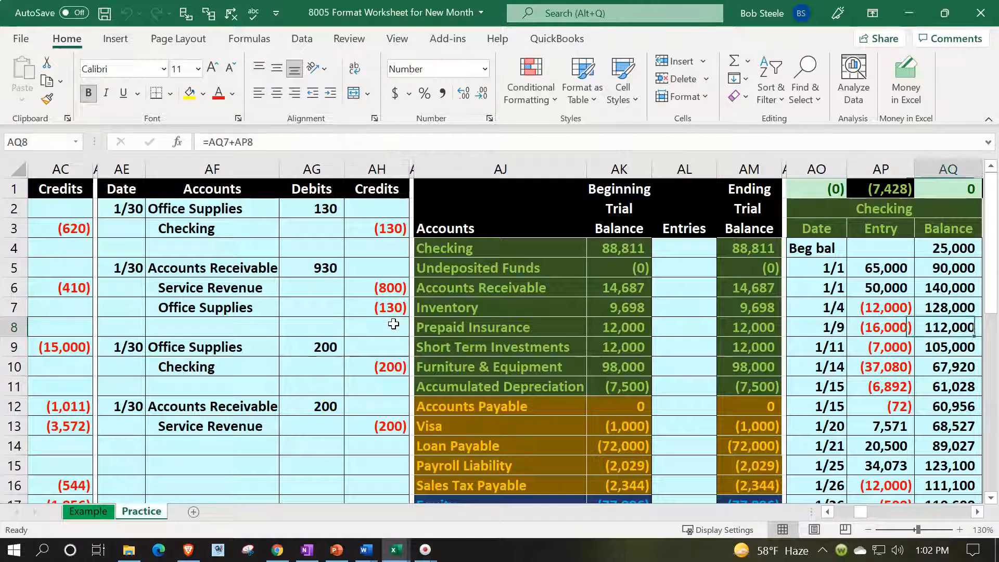
key(Right)
key(Left)
key(Left)
key(Left)
key(Left)
key(Left)
key(Left)
key(Left)
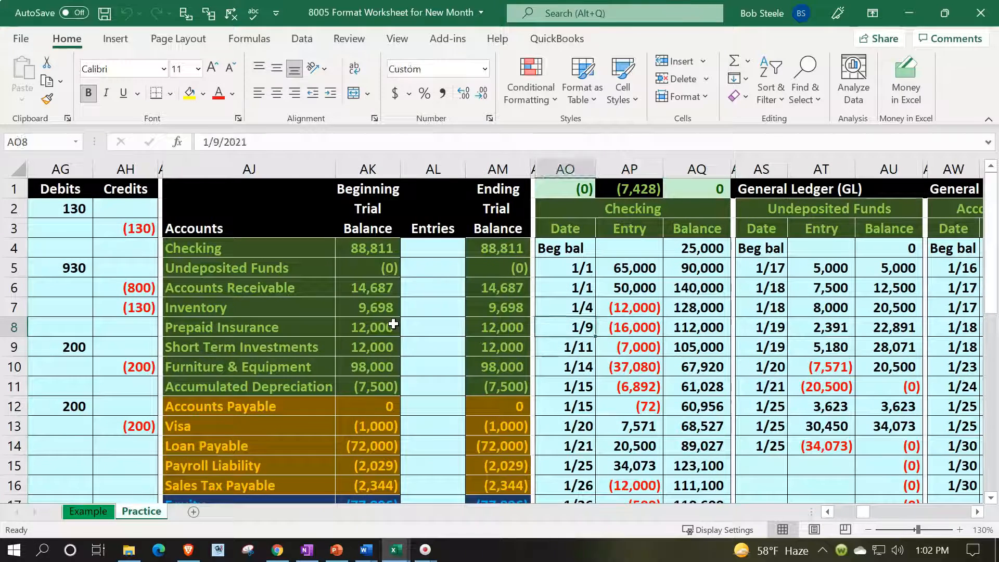
key(Left)
key(Up)
key(Up)
key(Up)
key(Up)
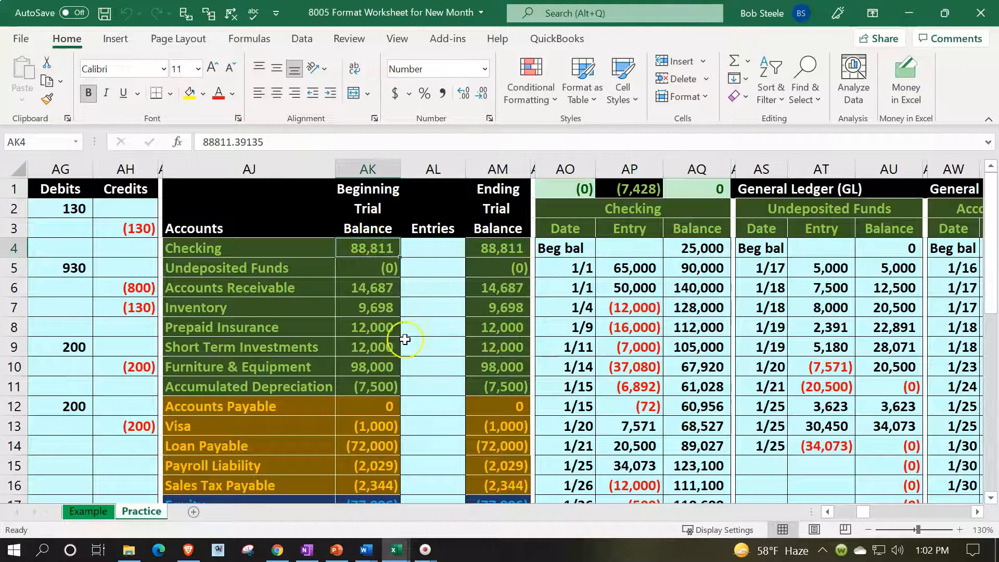
scroll(401, 330, down, 5)
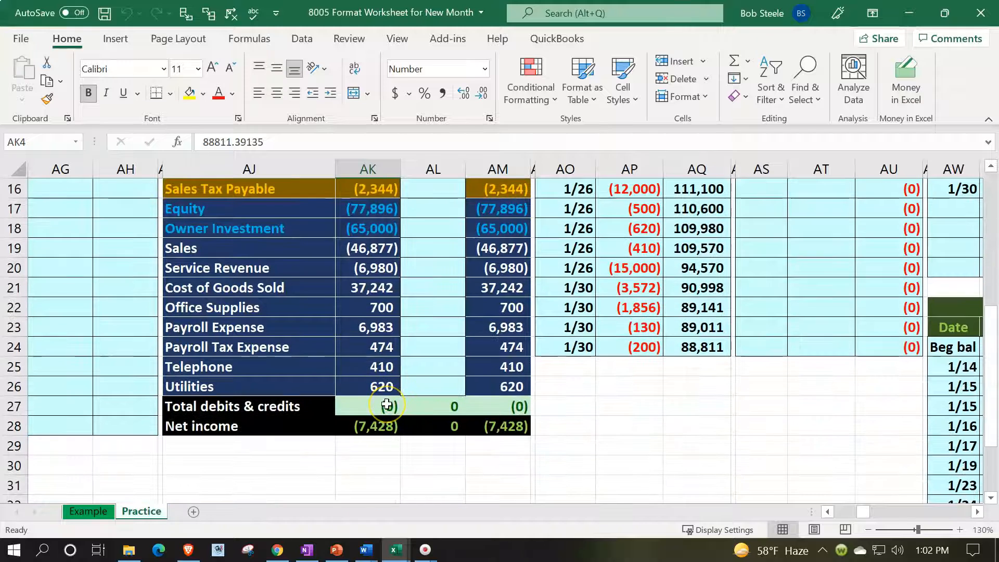
scroll(387, 406, up, 5)
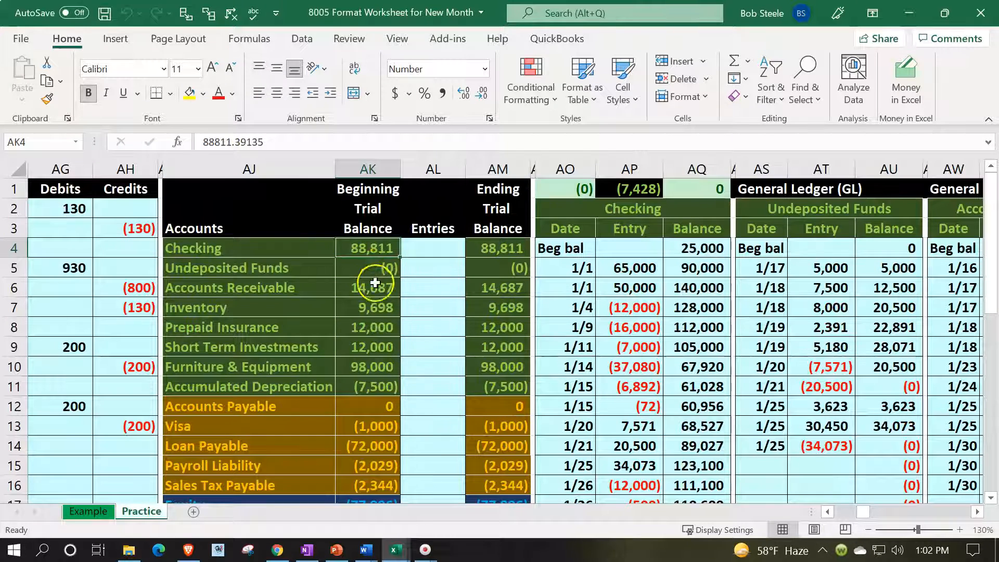
- Set the beginning trial balance of Checking (AK4) to 88811 and of Undeposited Funds (AK5) to 0
double_click(383, 249)
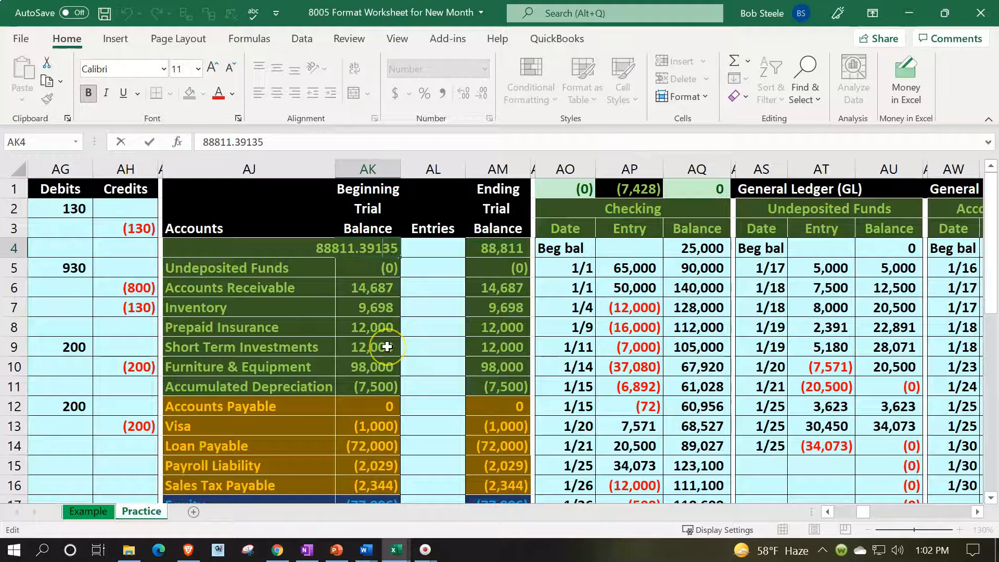
key(BackSpace)
key(BackSpace)
key(BackSpace)
key(BackSpace)
key(BackSpace)
key(BackSpace)
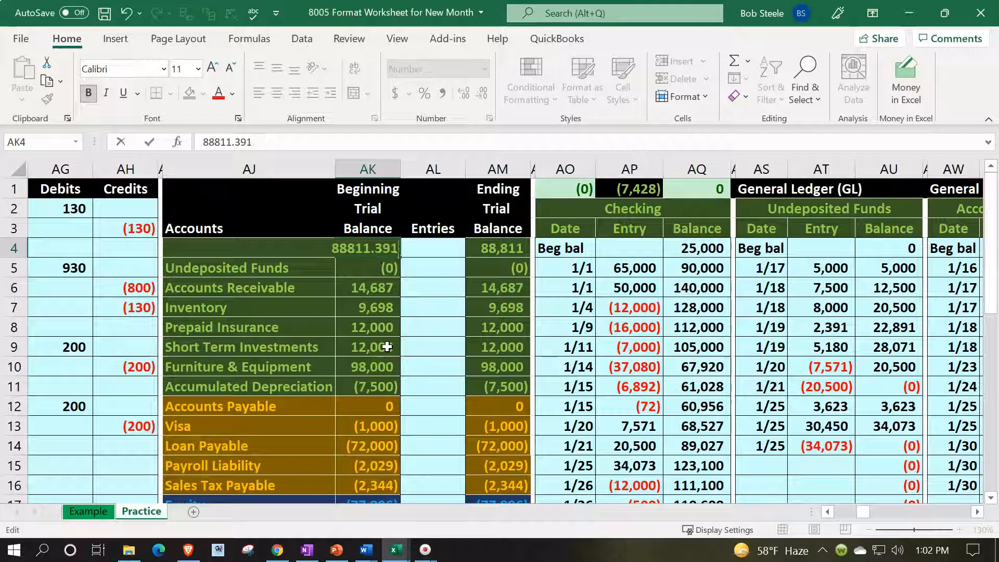
key(Return)
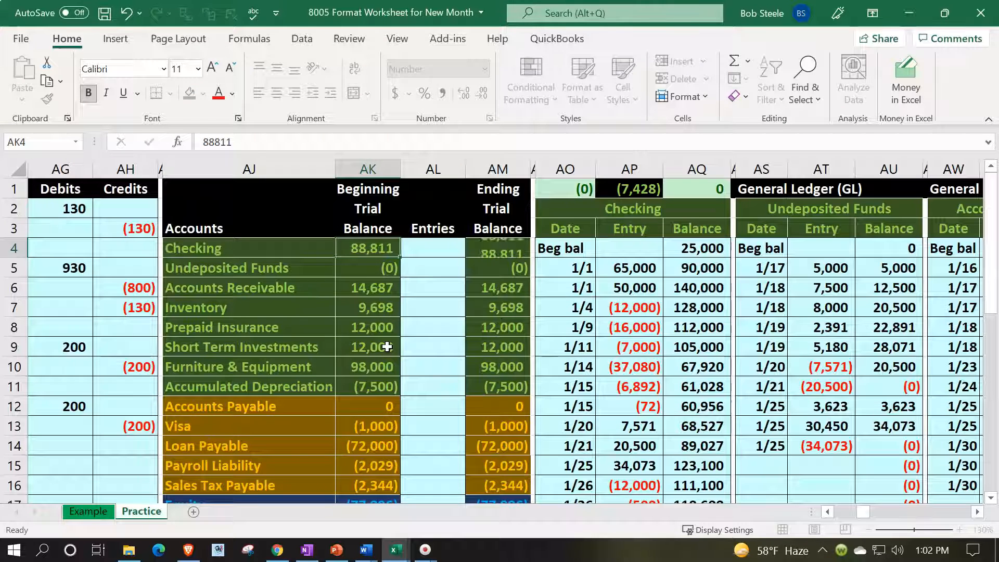
text(0)
key(Return)
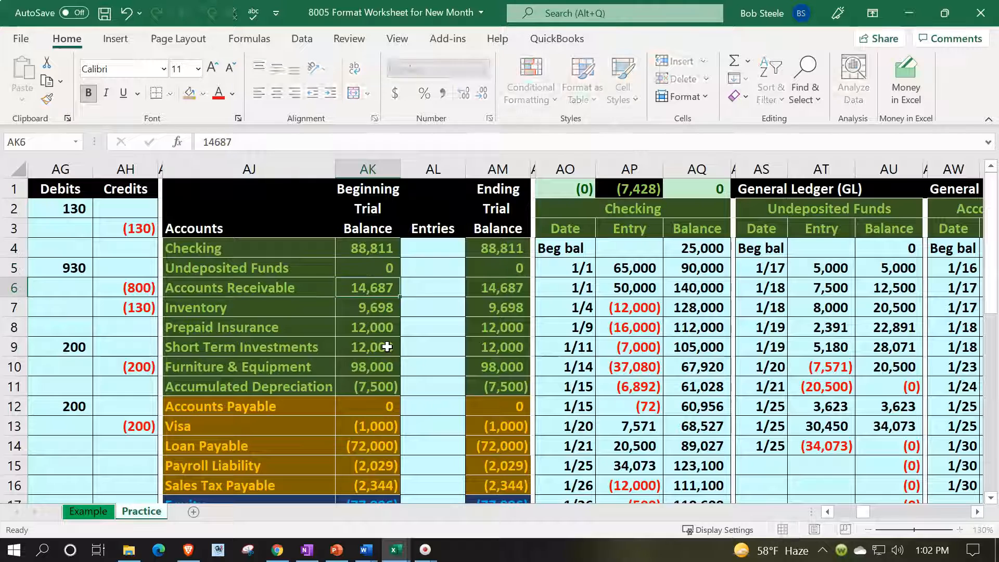
- Check the beginning balances down the column for decimals and set Payroll Liability (AK15) to -2029
key(Down)
key(Down)
key(Down)
key(Down)
key(Down)
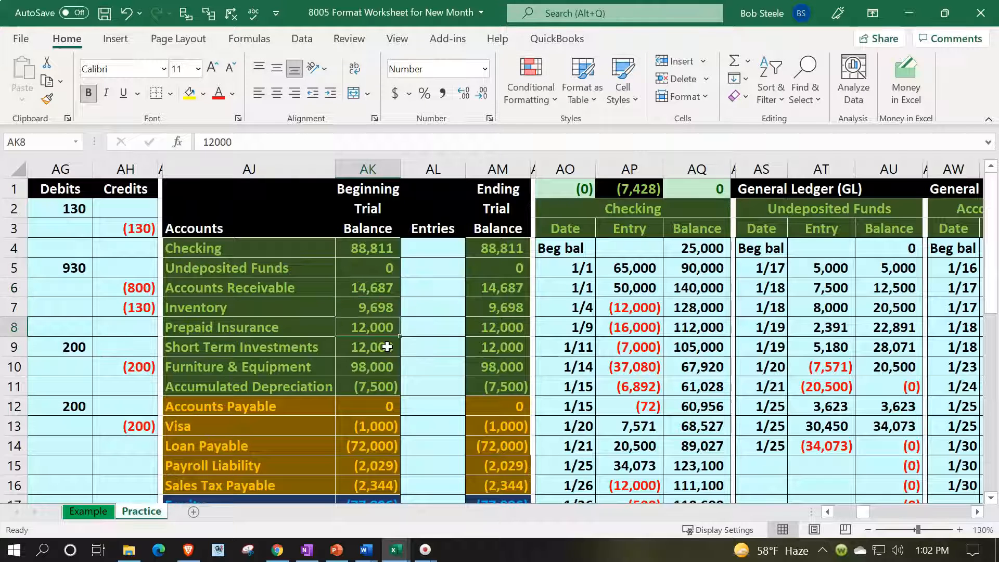
key(Down)
key(Down)
key(Down)
key(Down)
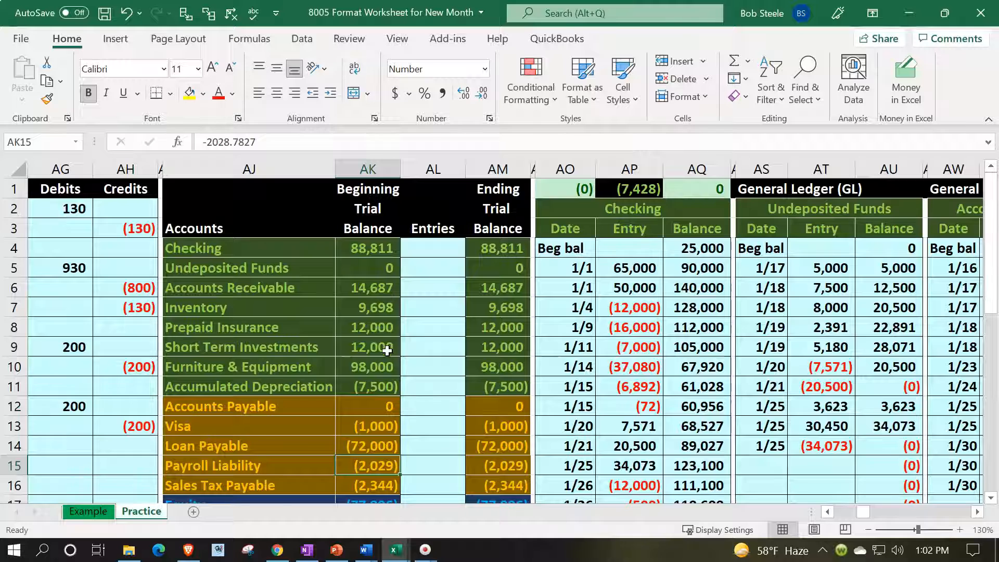
scroll(386, 348, down, 1)
double_click(375, 405)
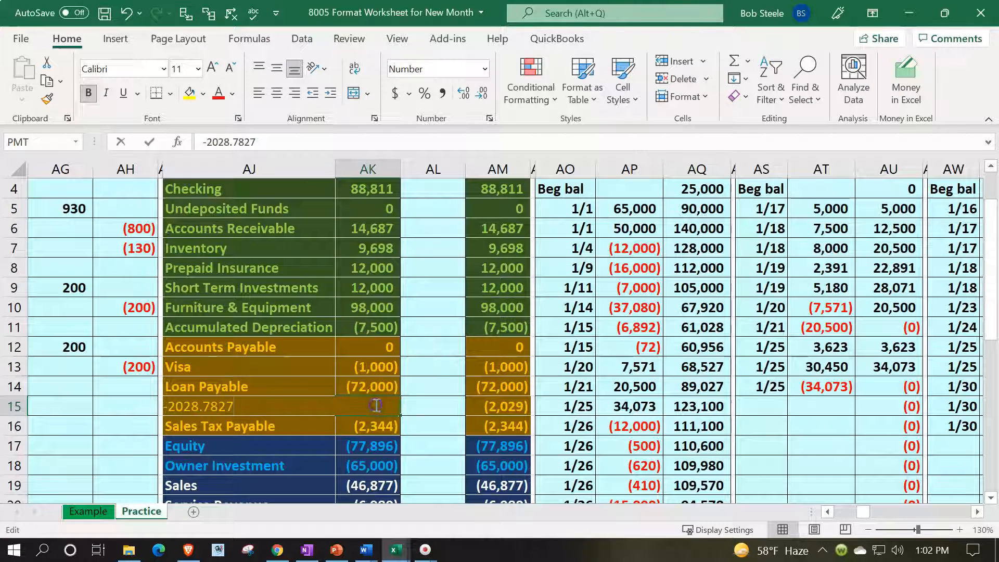
key(BackSpace)
key(BackSpace)
key(BackSpace)
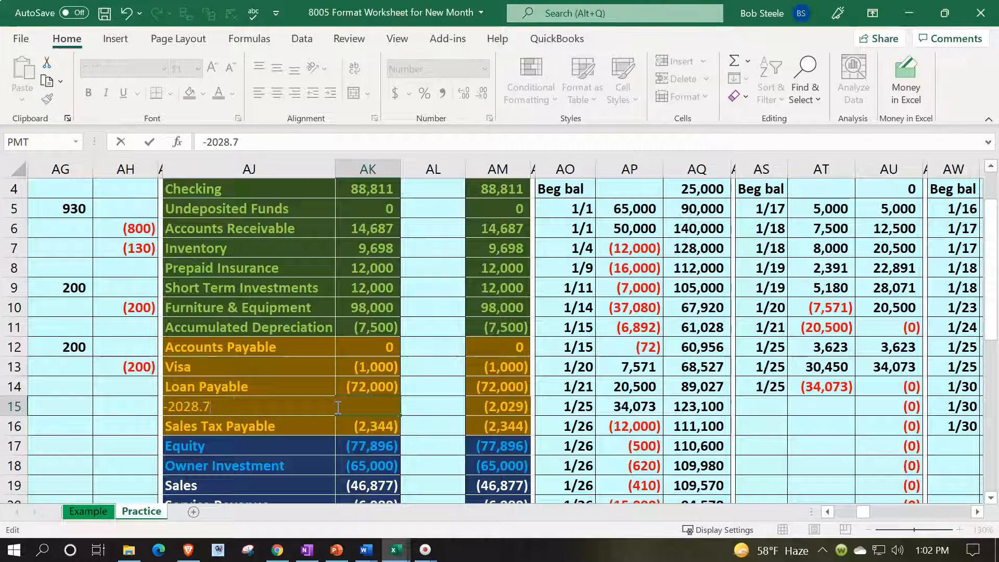
key(BackSpace)
text(9)
key(Return)
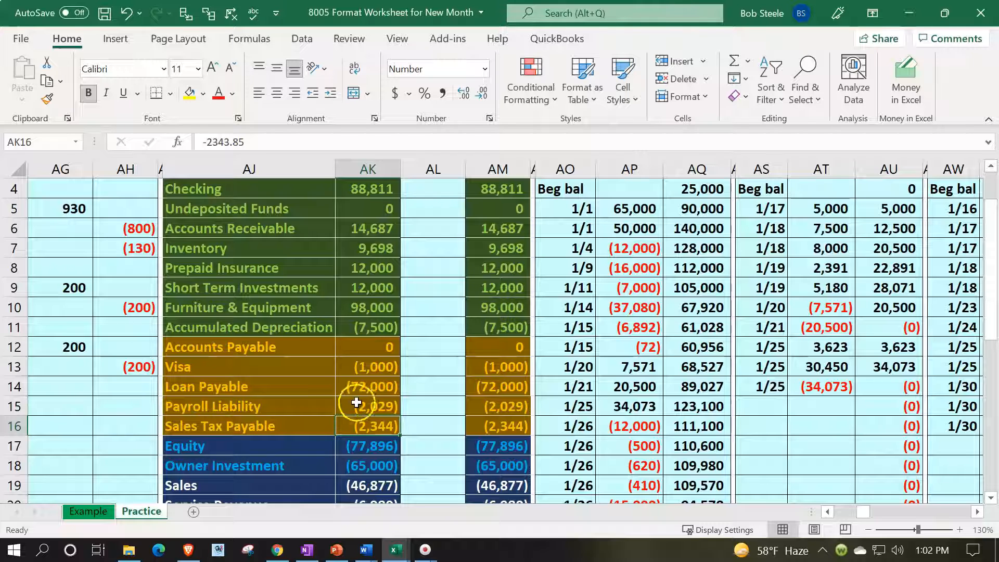
- Set the Sales Tax Payable beginning balance in AK16 to -2344
double_click(362, 424)
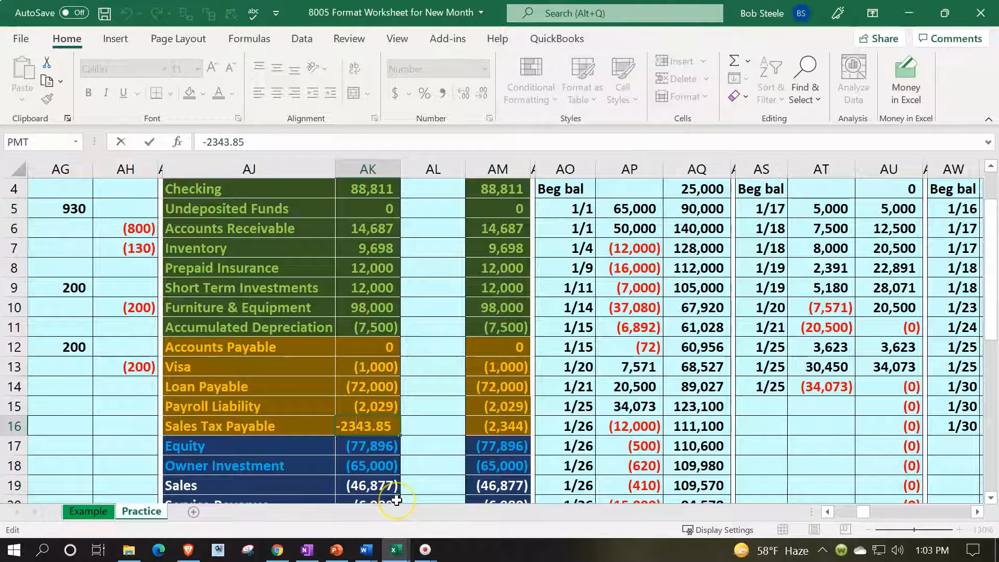
key(BackSpace)
key(BackSpace)
key(BackSpace)
key(BackSpace)
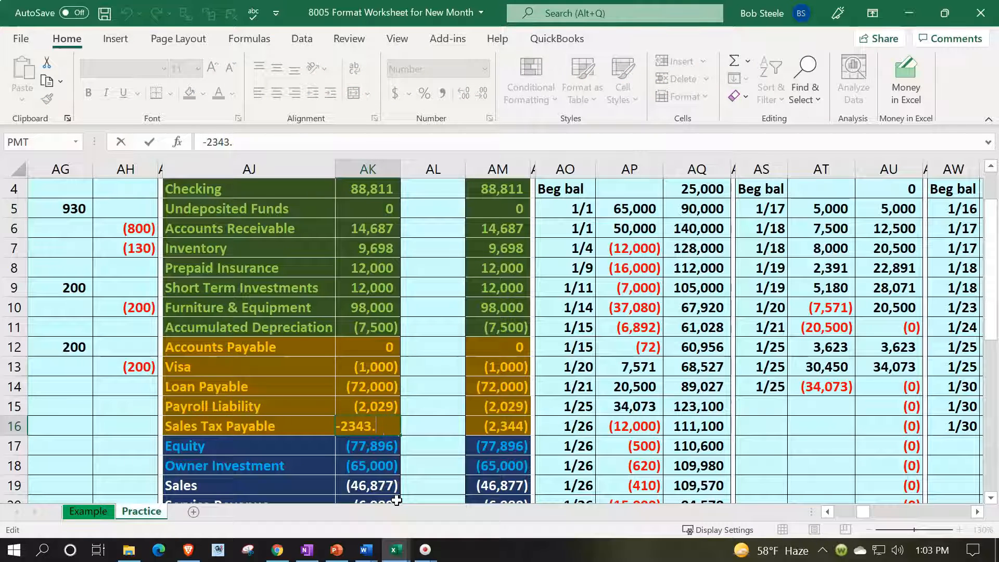
text(4)
key(Return)
- Check the beginning balances from Equity down to Utilities for decimals and set Payroll Tax Expense (AK24) to 474
key(Down)
key(Down)
key(Down)
key(Down)
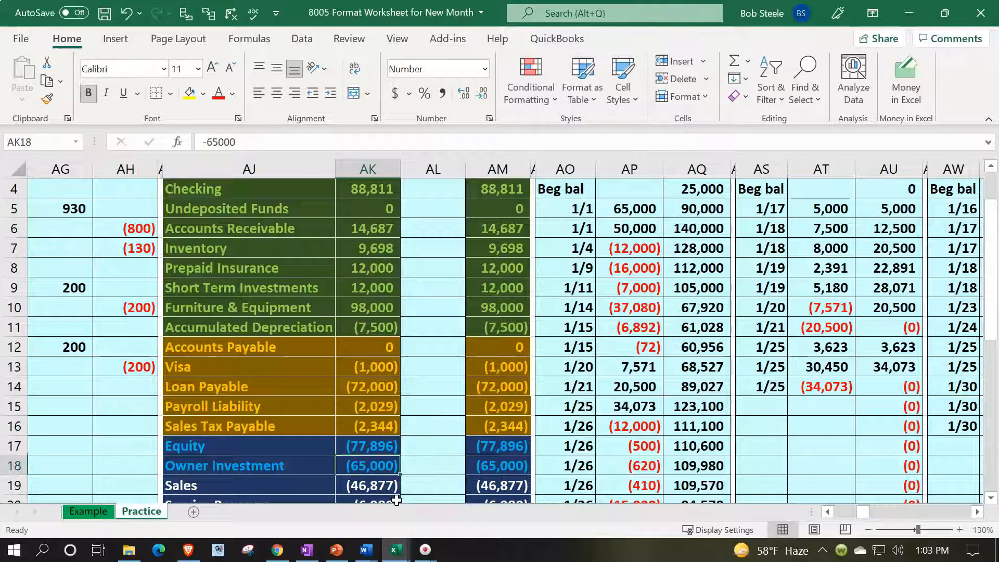
key(Down)
key(Down)
key(Down)
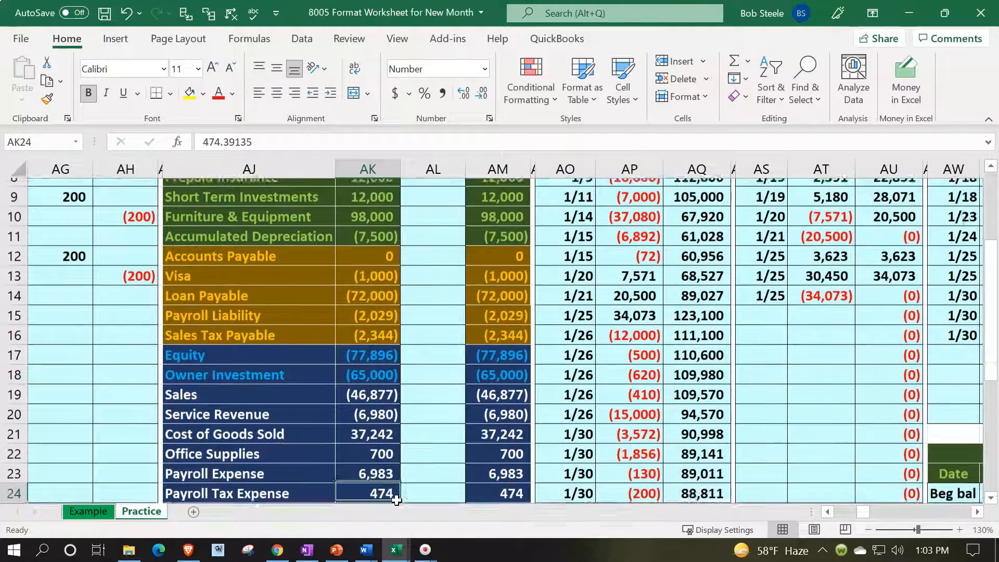
scroll(396, 500, down, 1)
double_click(382, 425)
key(BackSpace)
key(BackSpace)
key(BackSpace)
key(BackSpace)
key(BackSpace)
key(BackSpace)
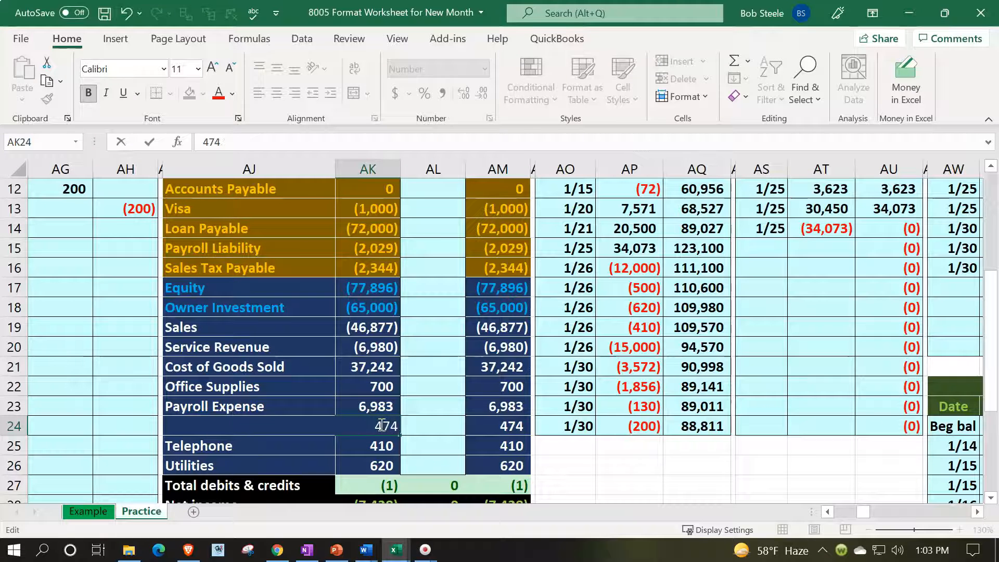
key(Return)
key(Down)
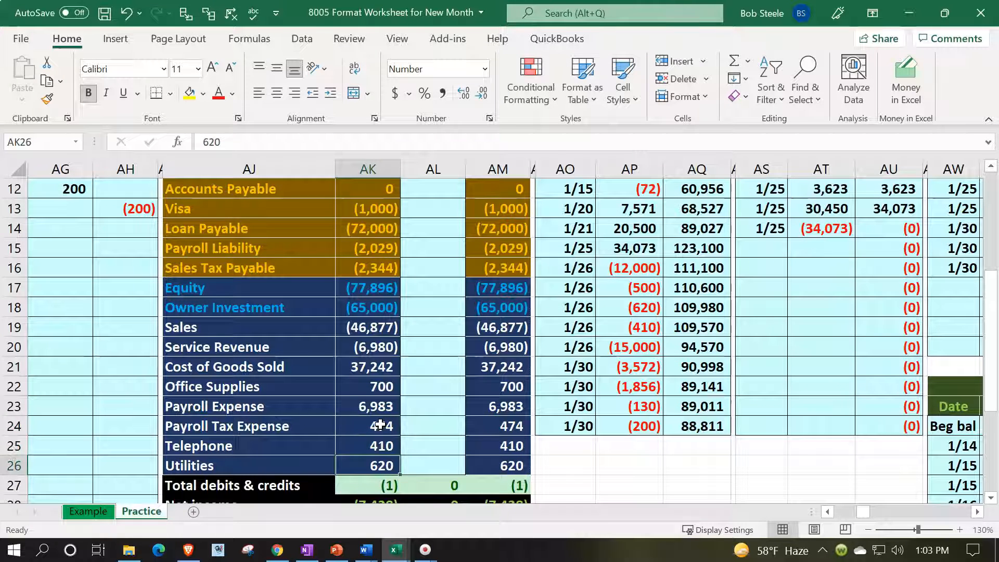
- Correct the rounding difference by changing the Sales beginning balance in AK19 to =-46877+1, and check the Total debits & credits cell
click(378, 486)
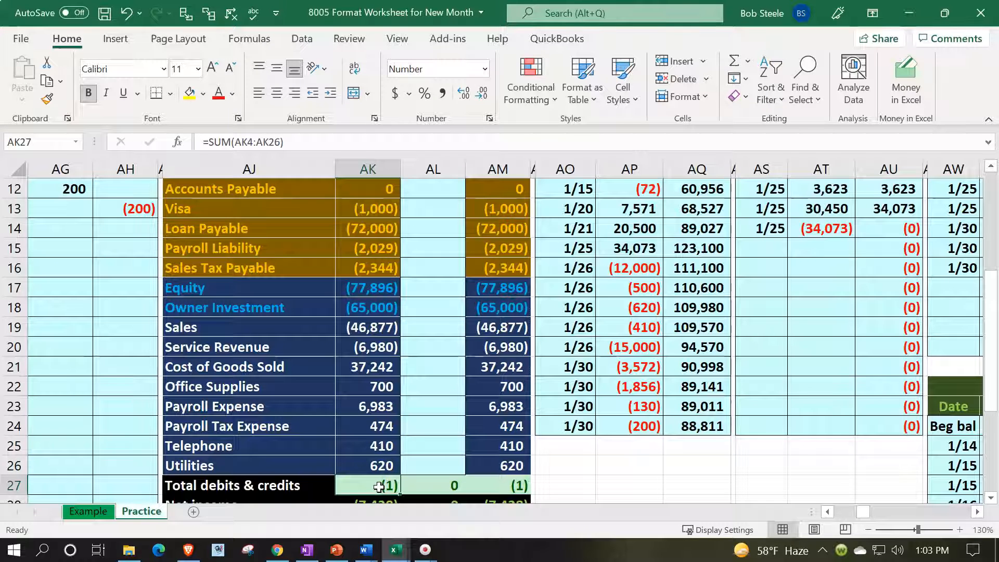
double_click(386, 327)
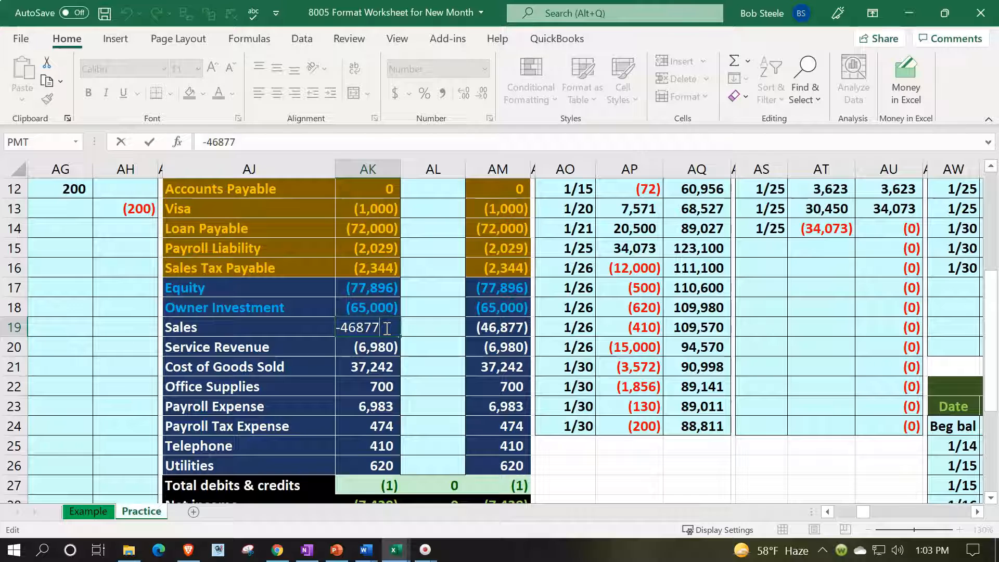
text(+1)
key(Return)
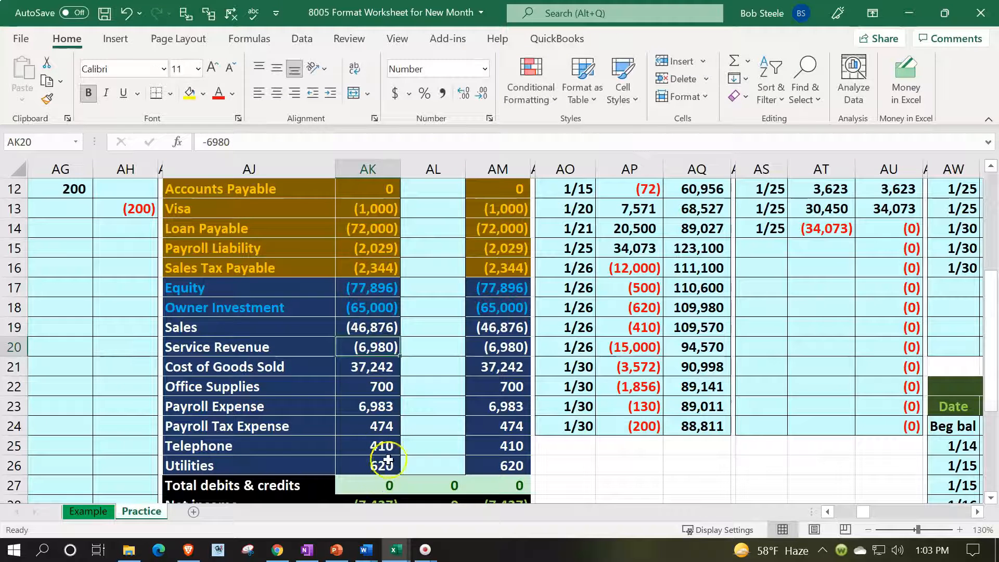
click(375, 486)
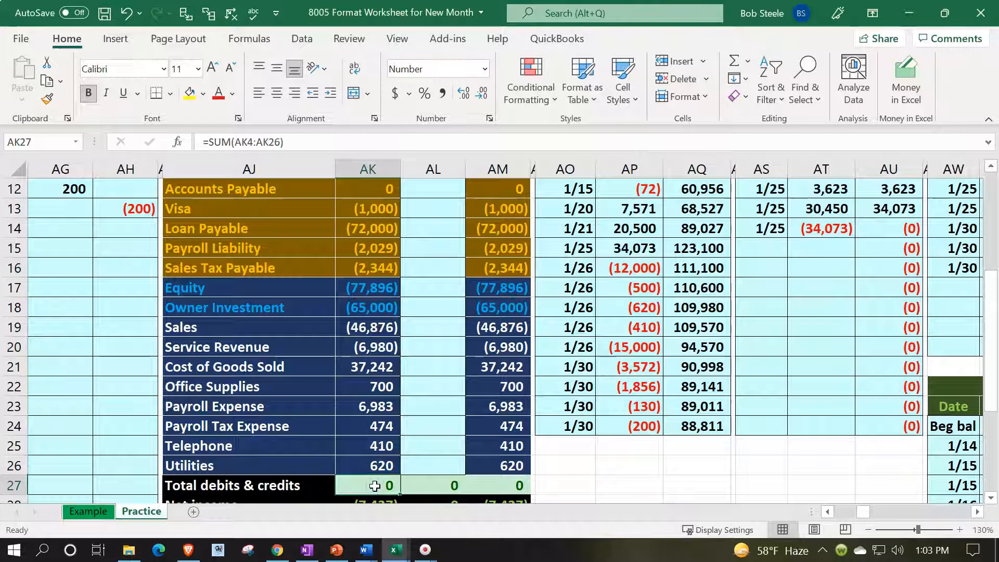
- Insert a new column AL between the Beginning Trial Balance and Entries columns
scroll(374, 486, up, 4)
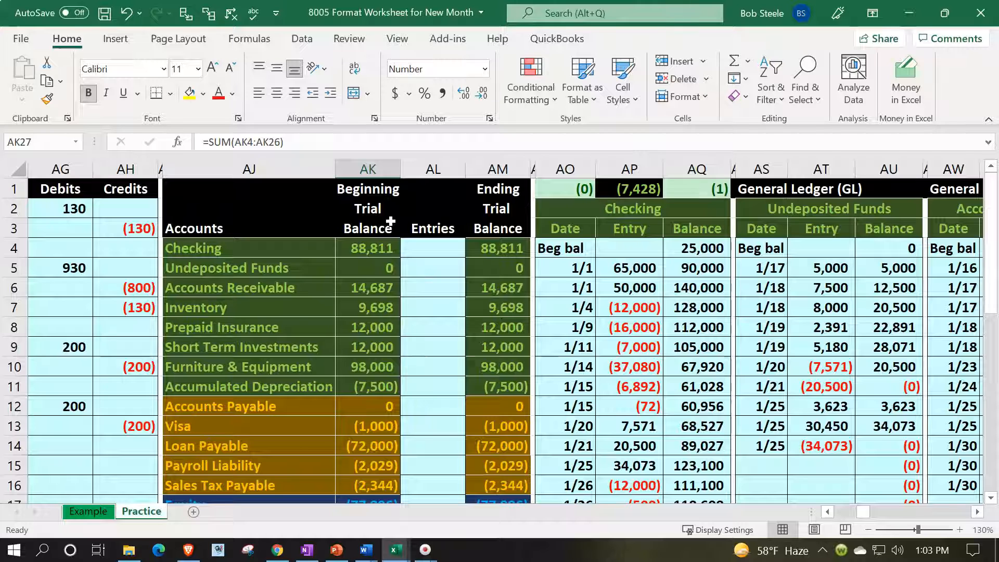
click(432, 169)
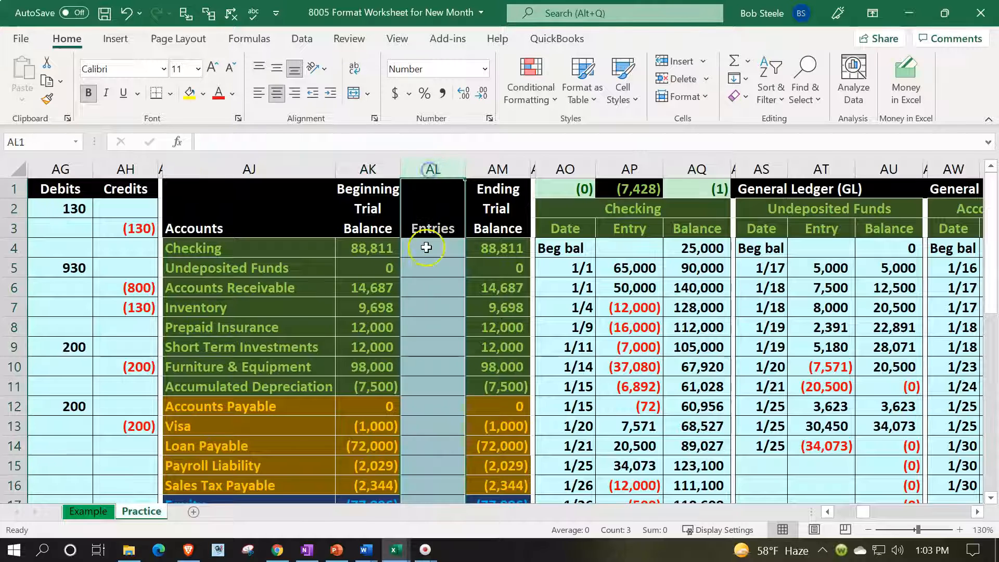
right_click(436, 301)
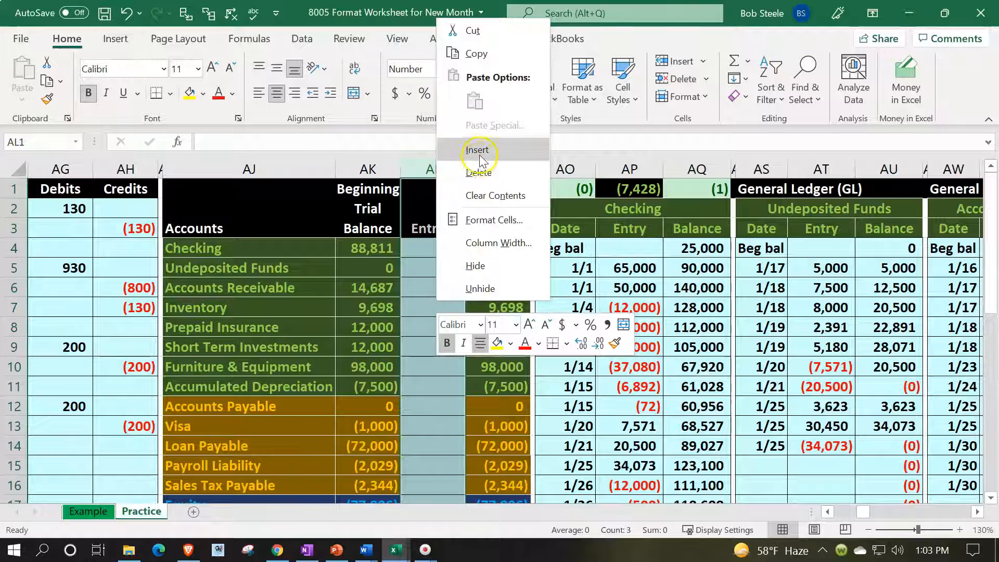
click(479, 150)
- Head the new column by linking AL1 to the Beginning heading in AK1 and entering TB in AL2
click(439, 189)
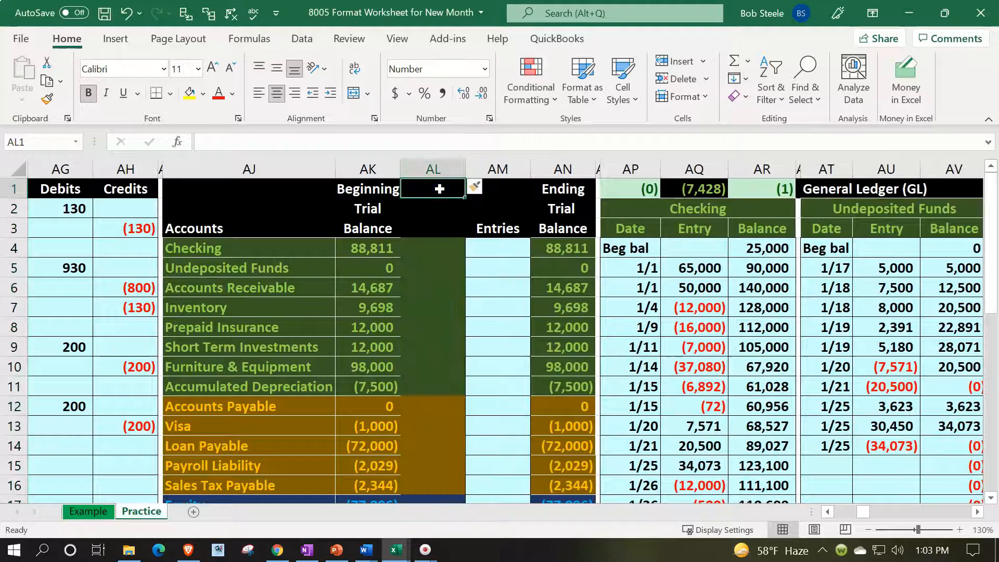
text(=)
key(Left)
key(Return)
text(TB)
key(Left)
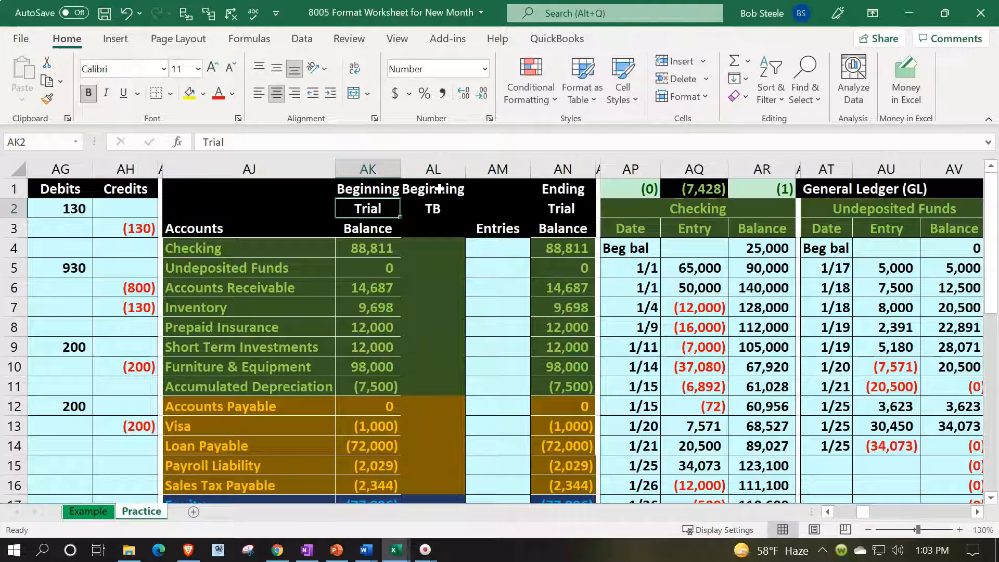
- Change the headings of column AK to TB in AK2 and FEB in AK3, and enter YTD in AL3
text(TB)
key(Return)
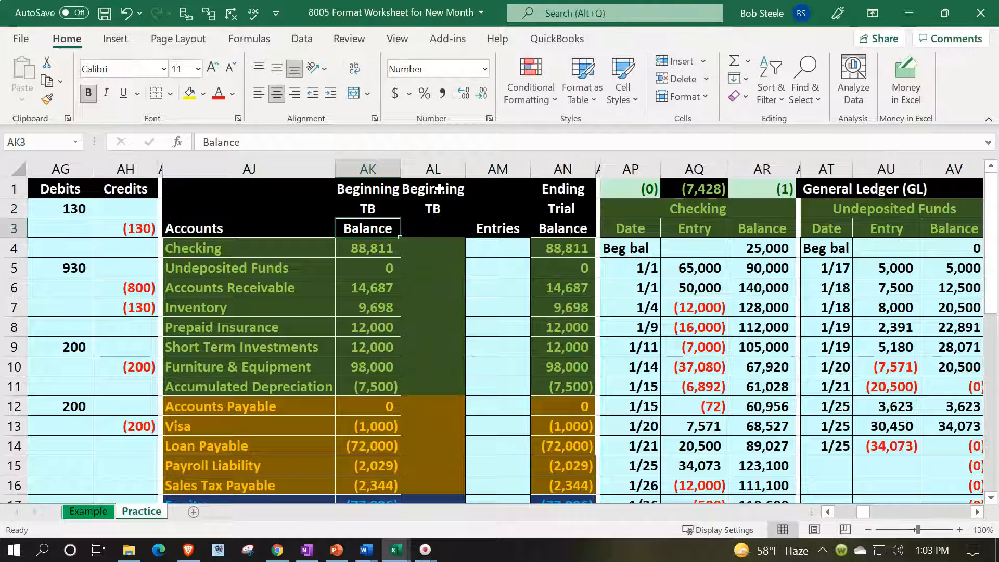
text(FEB)
key(Right)
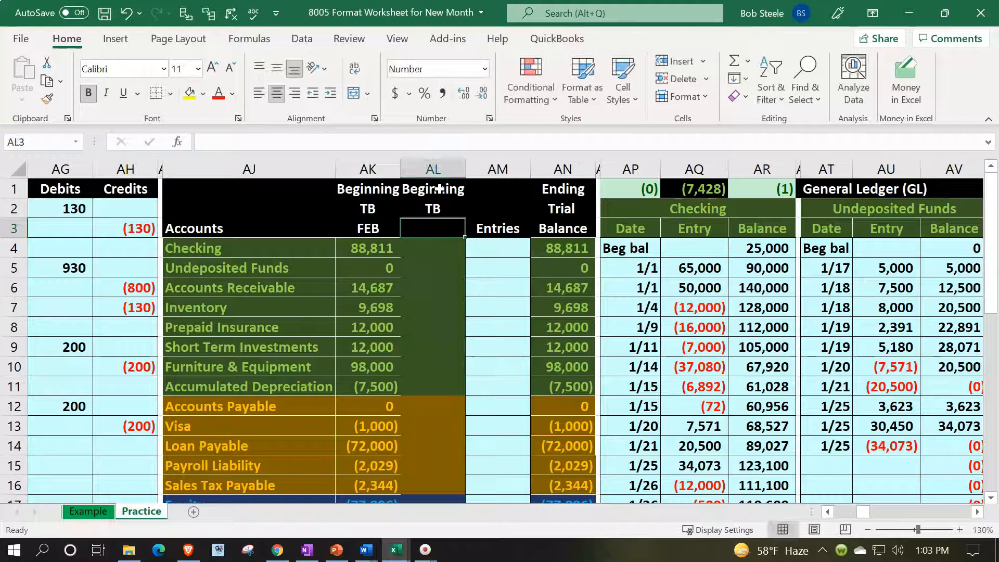
text(YTD)
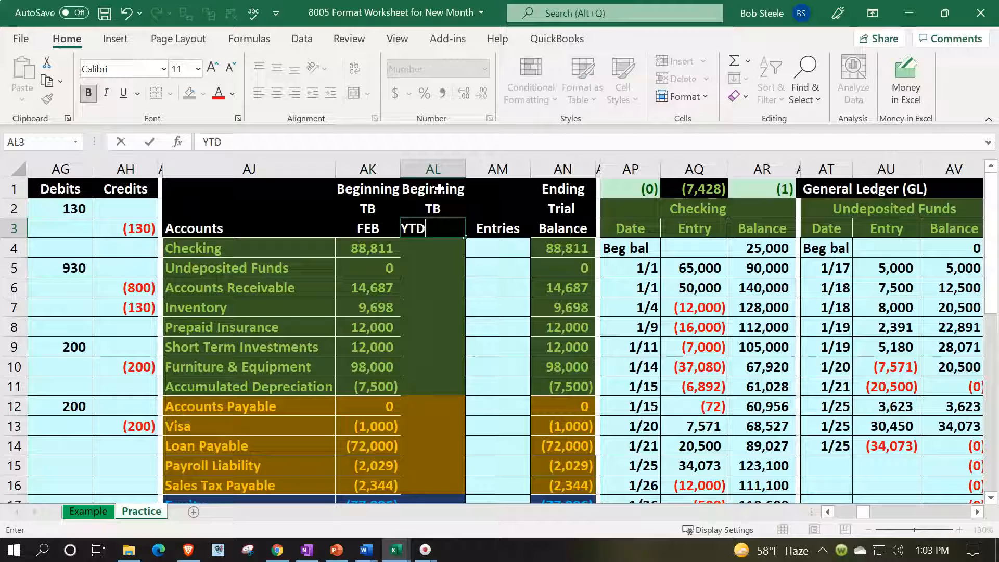
key(Return)
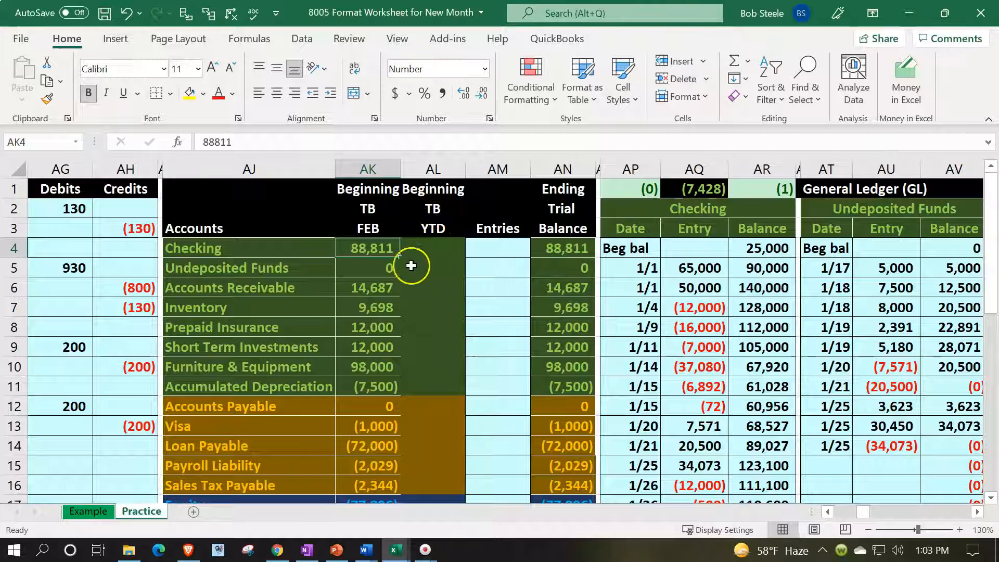
- Copy the beginning balances AK4:AK26 into the YTD column starting at AL4
drag(370, 245, 350, 428)
key(ctrl+c)
scroll(413, 282, up, 4)
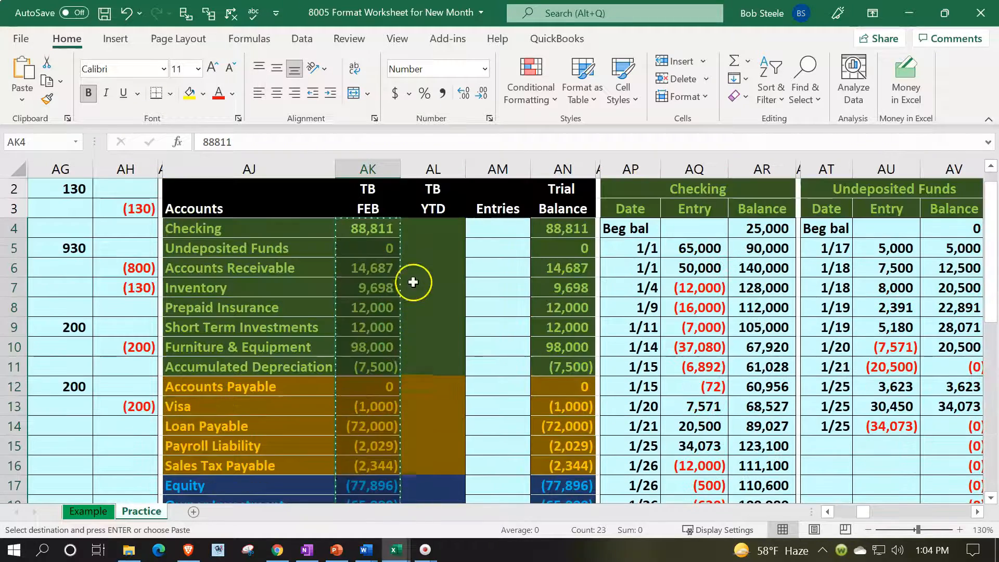
click(425, 225)
key(ctrl+v)
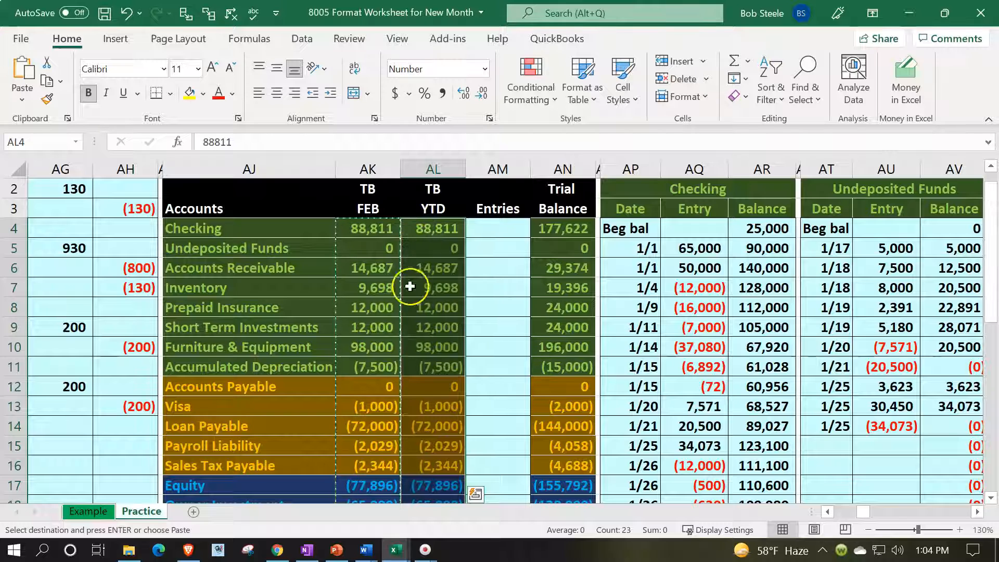
- Change the month heading in AK3 to Feb
click(375, 207)
text(Feb)
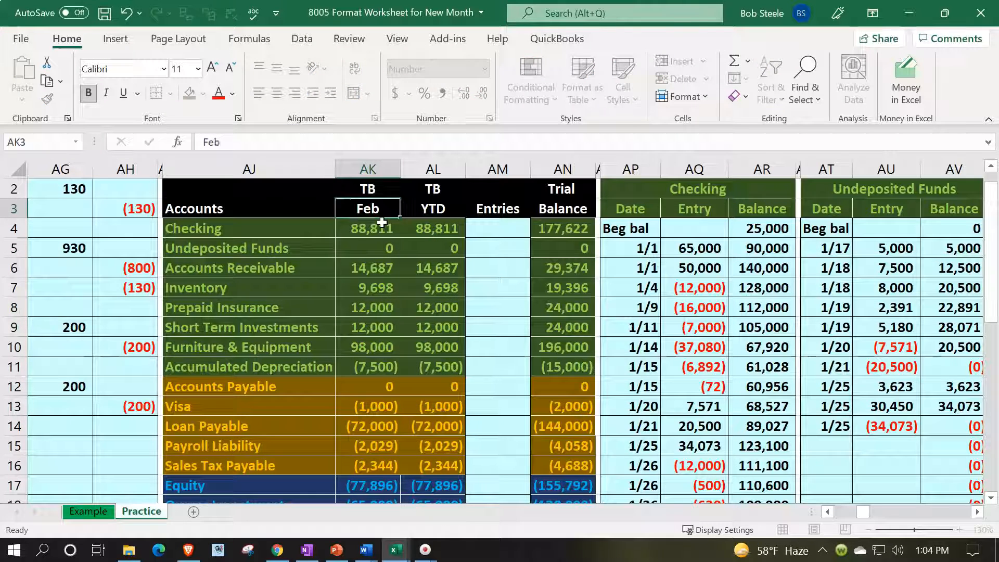
key(Return)
- Sum the Feb income and expense balances AK19:AK26 together with Equity in AK17 by selecting them
key(Down)
key(Down)
key(Down)
key(Down)
key(Down)
key(Down)
key(Down)
key(Down)
key(Down)
key(Down)
key(Down)
key(Down)
key(Down)
key(Down)
key(Down)
key(Down)
key(Down)
key(Down)
key(Down)
key(Down)
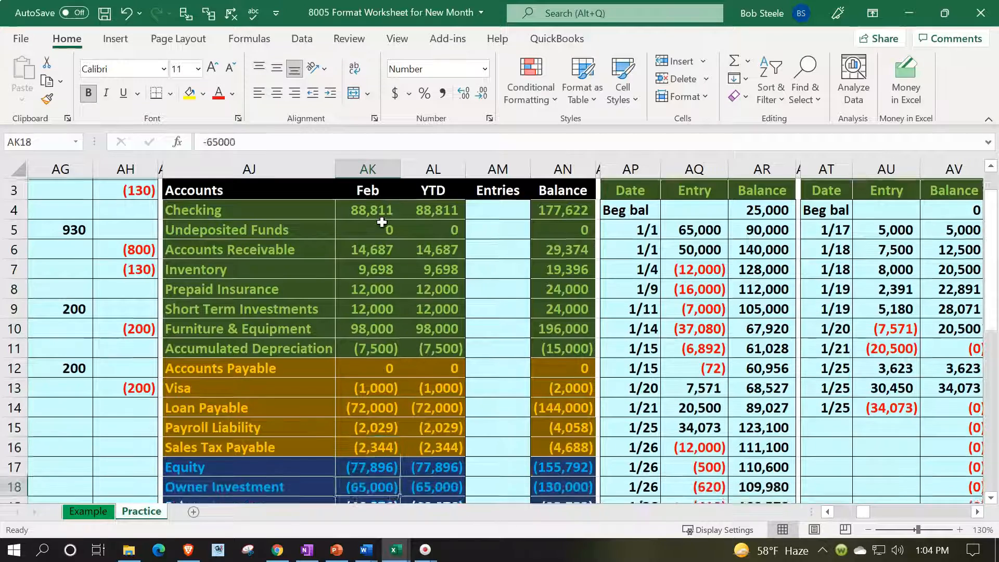
key(Down)
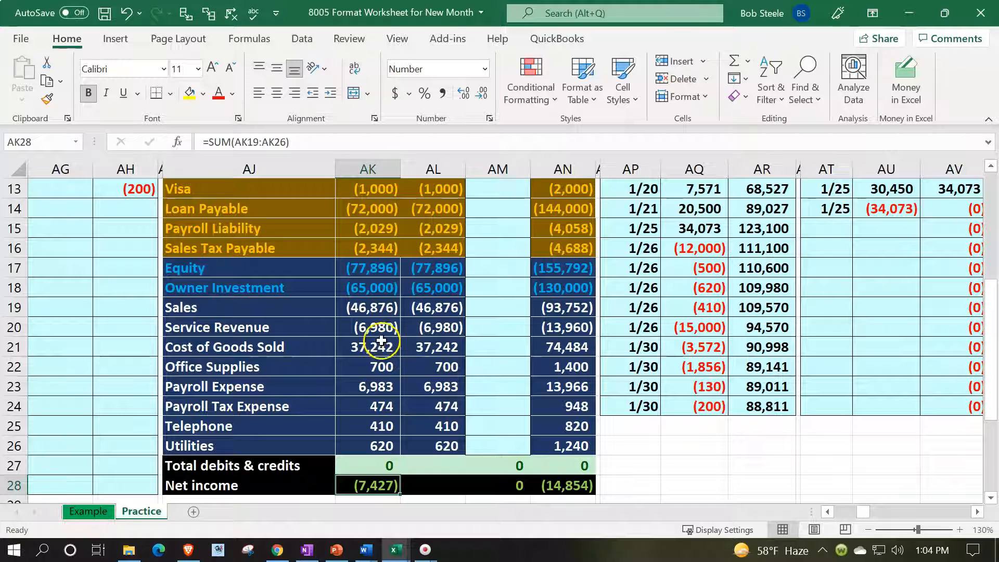
drag(374, 311, 377, 446)
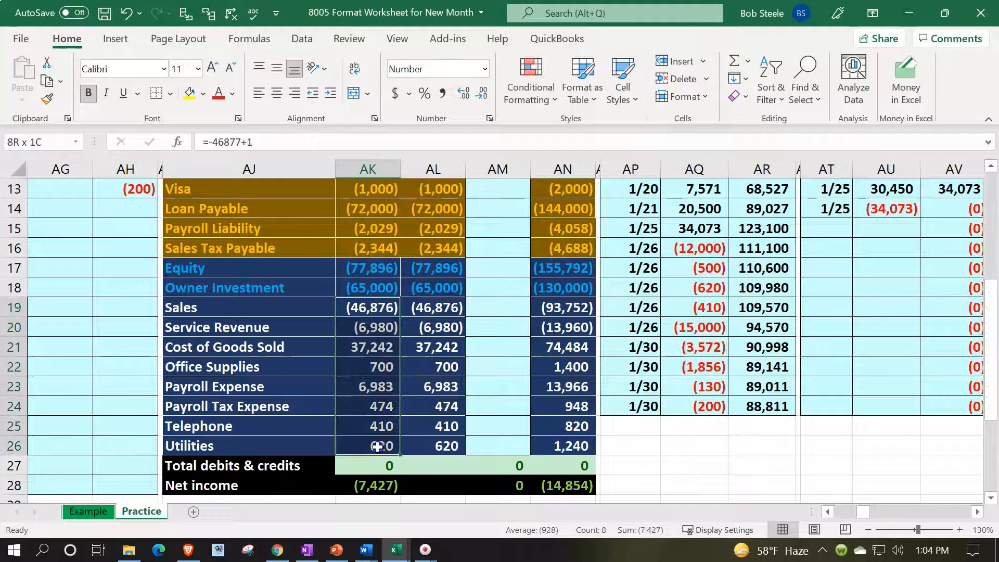
ctrl+click(368, 272)
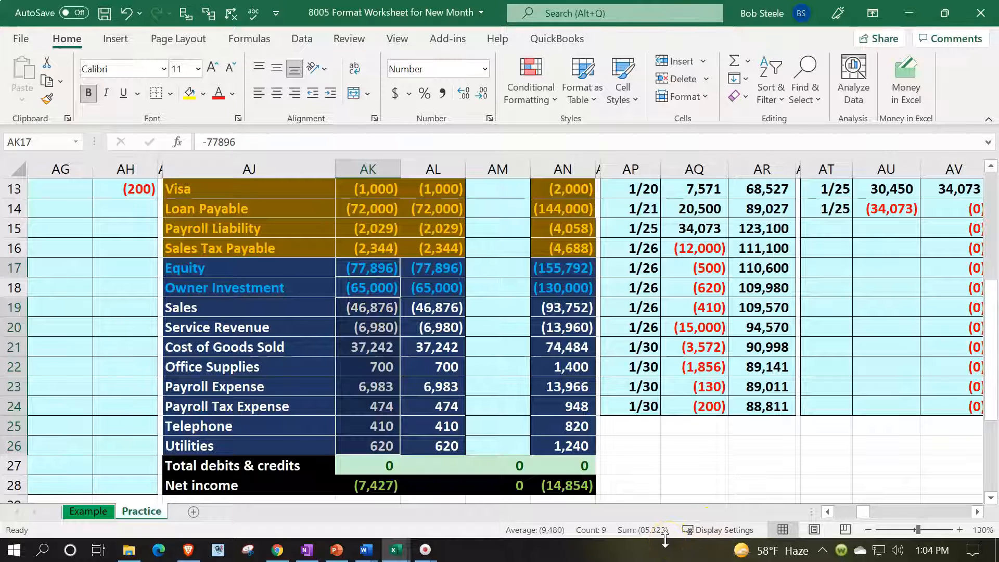
- Set the Feb beginning balance of Equity (AK17) to -85323
click(364, 272)
text(-)
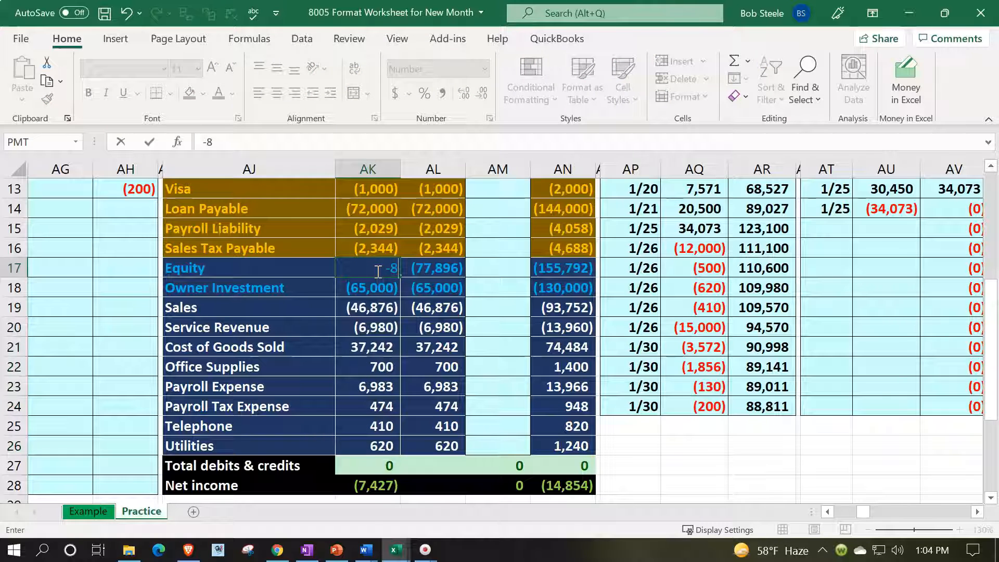
text(85323)
key(Return)
- Clear the Feb income and expense balances from Sales to Utilities in AK19:AK26
key(Down)
key(Down)
key(Up)
key(shift+Down)
key(shift+Down)
key(shift+Down)
key(shift+Down)
key(shift+Down)
key(shift+Down)
key(shift+Down)
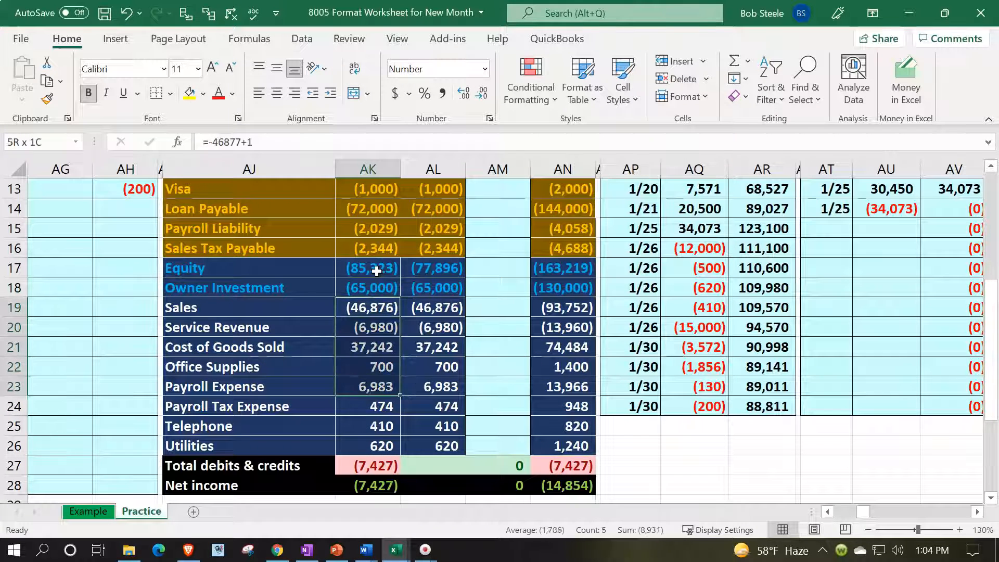
key(Delete)
key(Down)
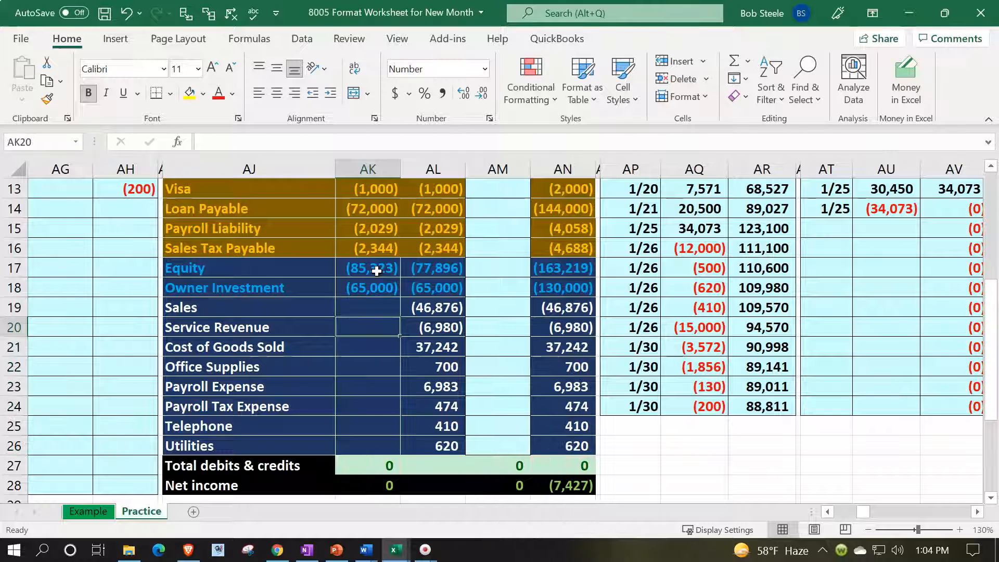
- Check the total formula in AK27, then fill the total and net income formulas in AK27:AK28 across to column AN
double_click(362, 464)
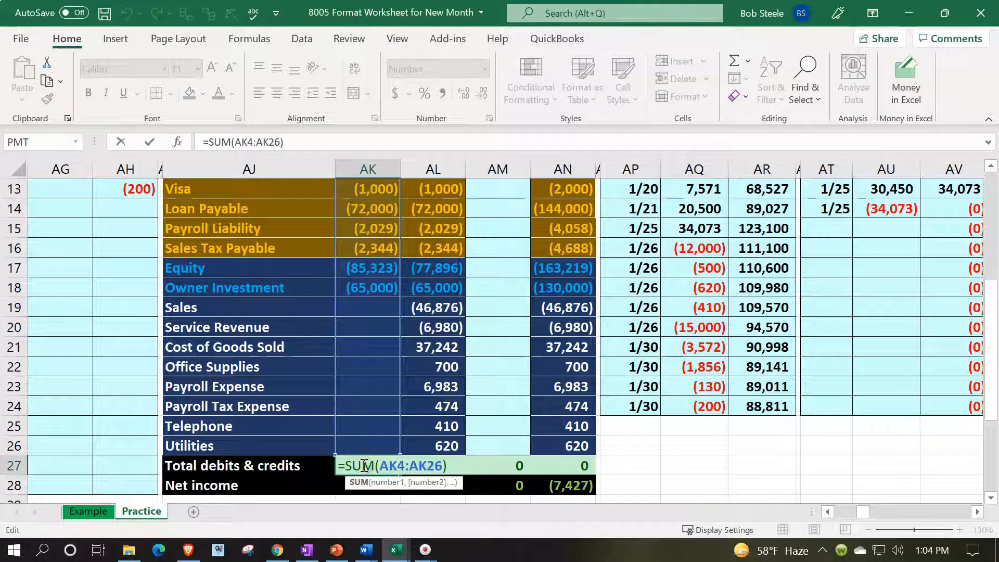
key(Return)
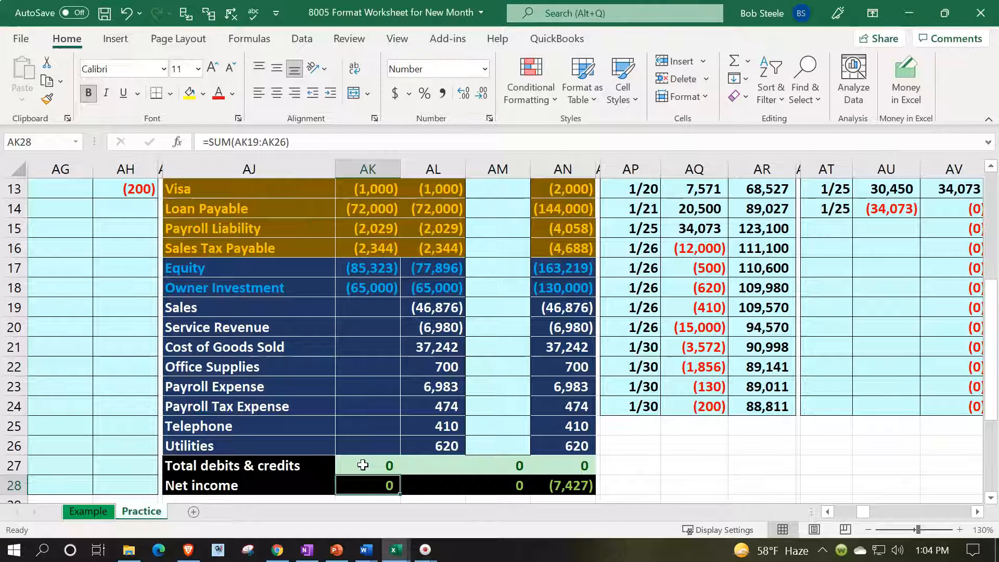
click(362, 465)
drag(362, 465, 359, 485)
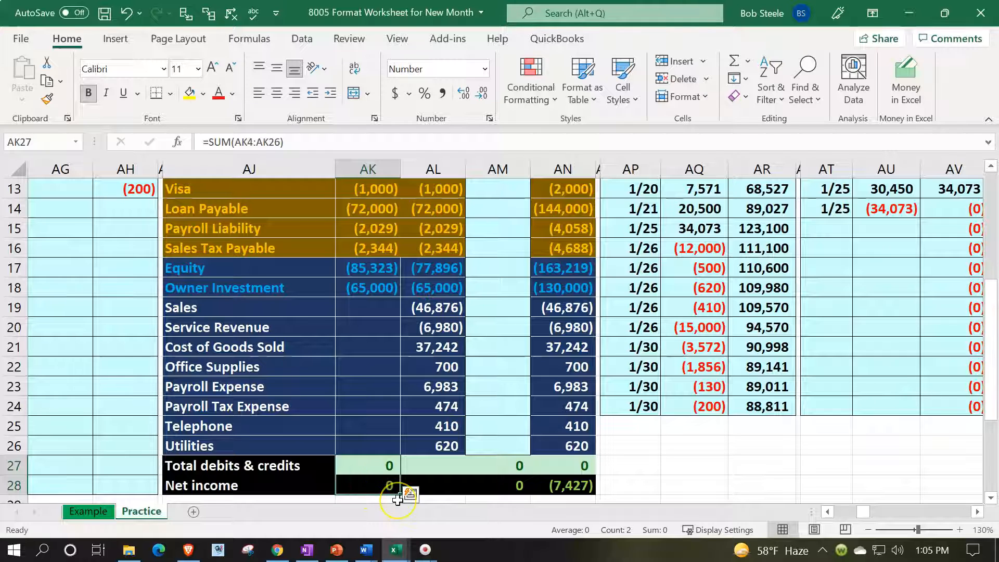
drag(402, 496, 576, 496)
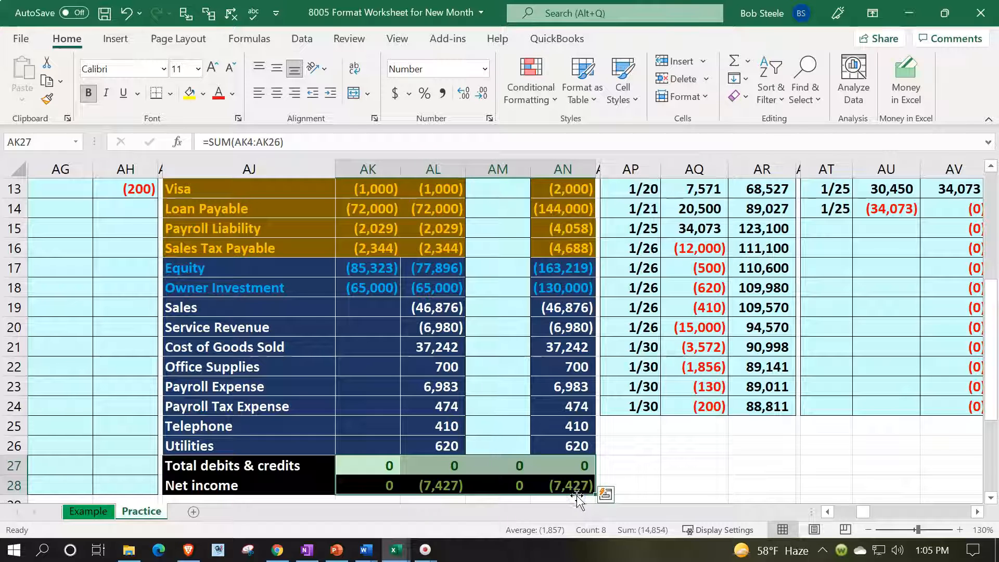
- Enter 0 for each Feb income and expense account from Sales to Utilities in AK19:AK26
click(384, 311)
text(0 0 0 0 0 0 0 0)
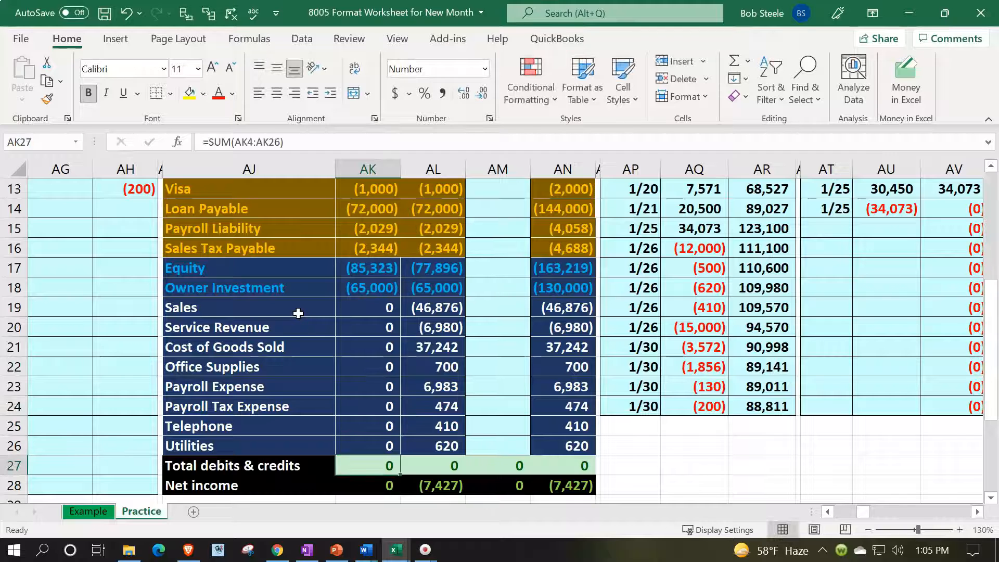
- Insert a new column at AN, directly before the Ending Trial Balance column
scroll(530, 436, up, 4)
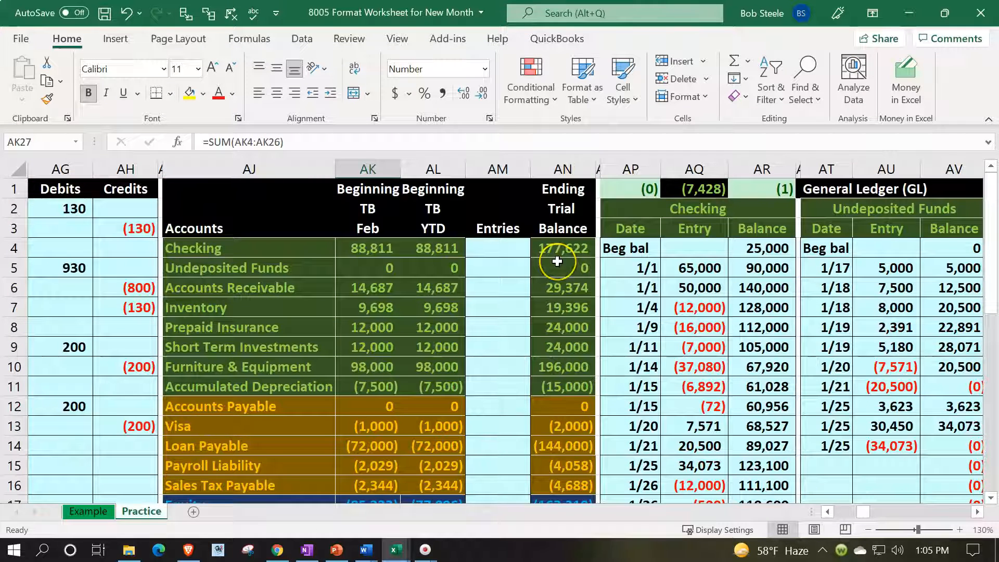
click(566, 167)
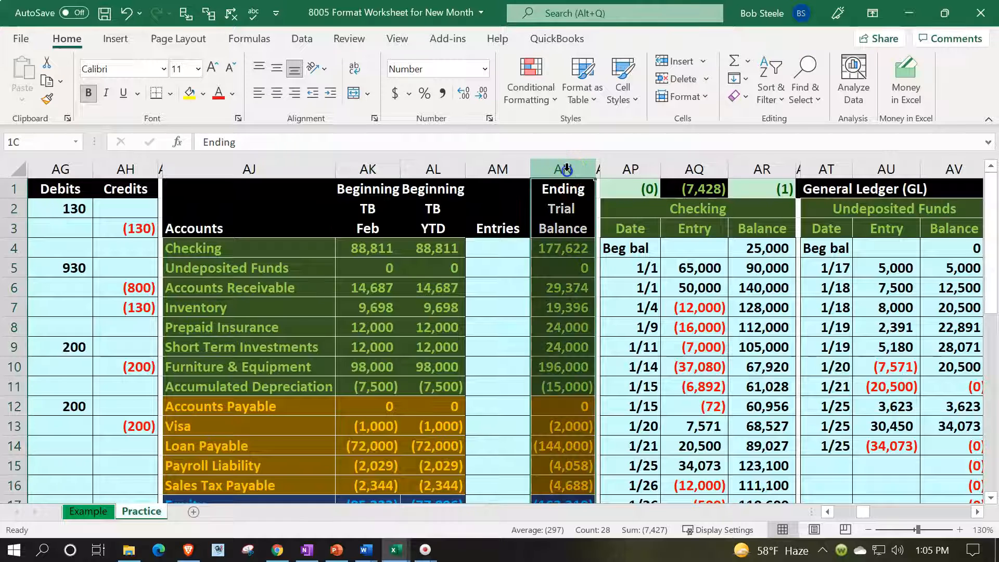
right_click(558, 205)
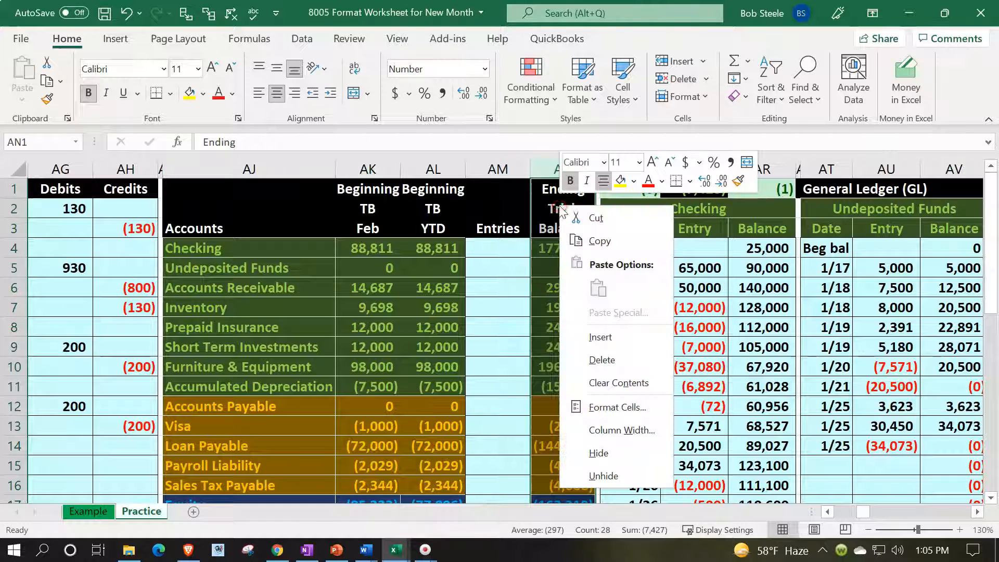
click(601, 336)
- Link AN1 to the Ending heading in AO1 and enter TB as the second heading line in AN2 and AO2
click(562, 193)
text(+)
key(Right)
key(Return)
text(TB)
key(Tab)
text(TB)
key(Return)
- Link the third heading line of the ending columns to the beginning ones, with AN3 referencing AK3 (Feb) and AO3 referencing AL3 (YTD)
text(+)
key(Left)
key(Left)
key(Left)
key(Tab)
text(+)
key(Left)
key(Left)
key(Left)
key(Left)
key(Right)
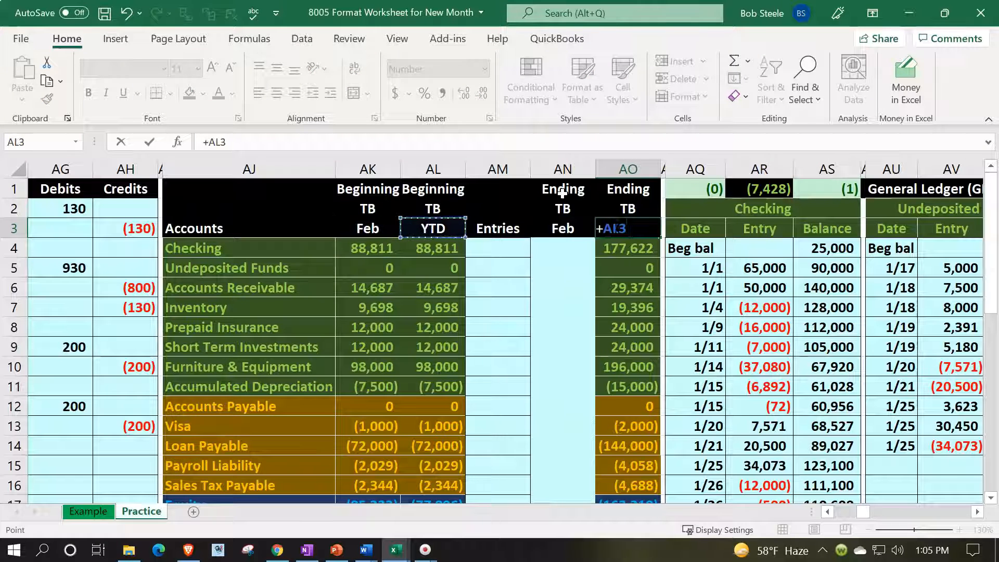
key(Return)
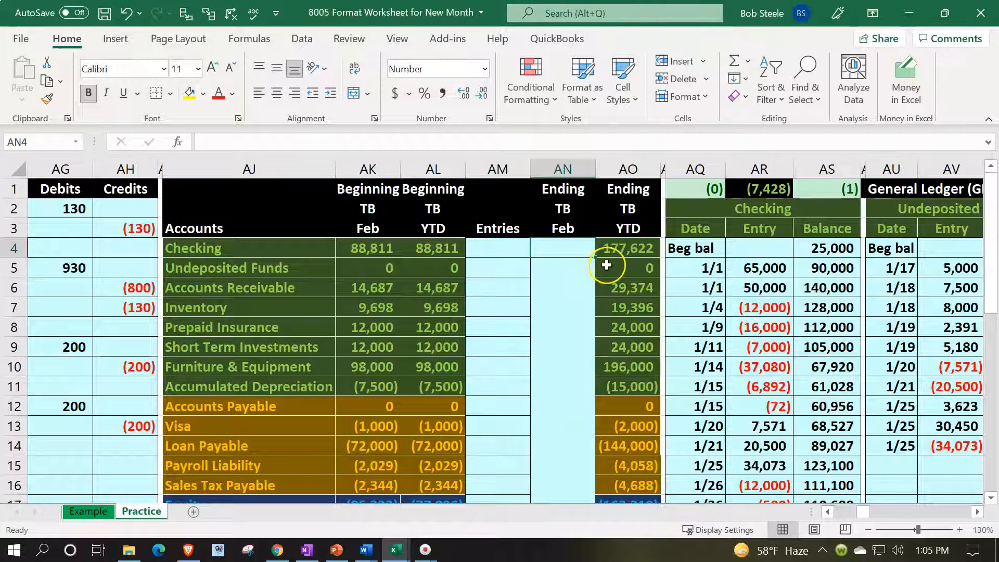
- Copy the formatting of the YTD ending balances in AO4:AO26 onto the new Feb ending column, starting at AN4
drag(615, 249, 598, 430)
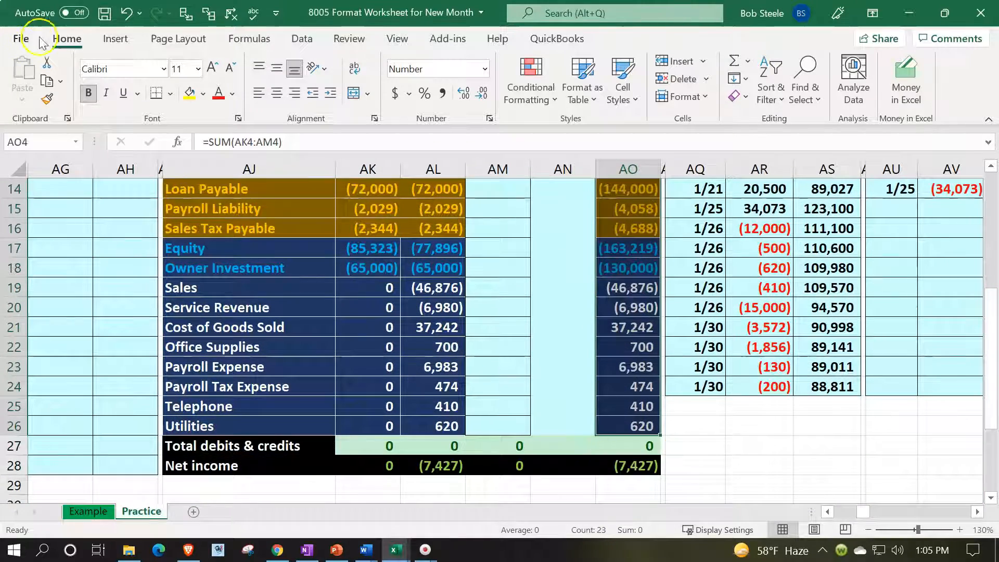
click(46, 99)
scroll(380, 279, up, 3)
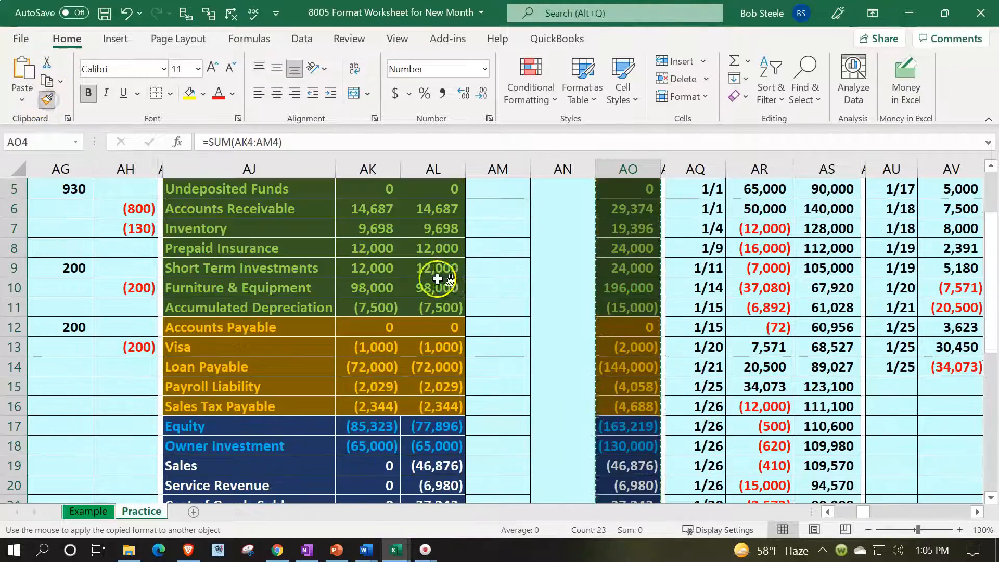
scroll(380, 280, up, 2)
click(552, 243)
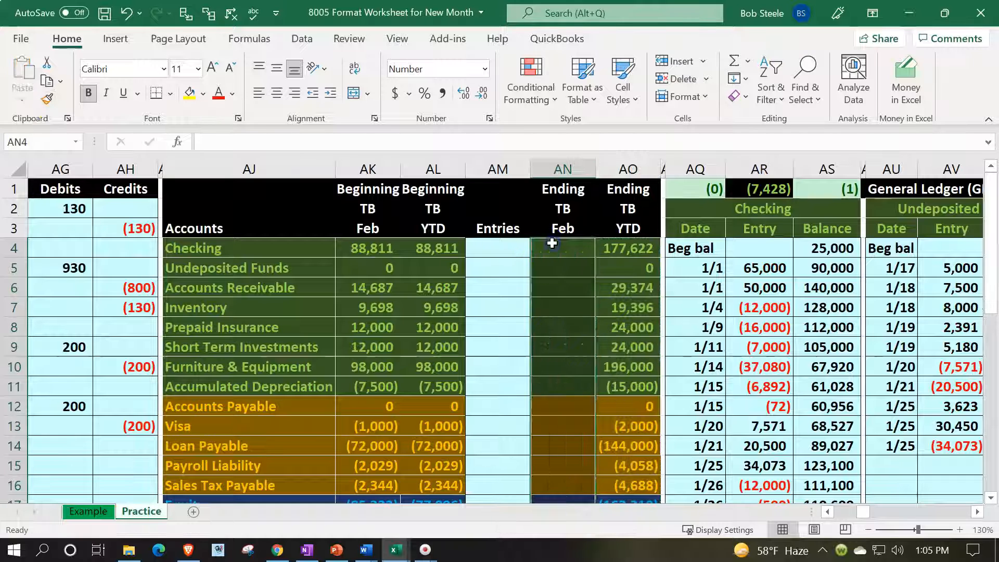
- Enter the formula =AK4+AM4 in AN4 for the Feb ending balance of Checking
click(552, 243)
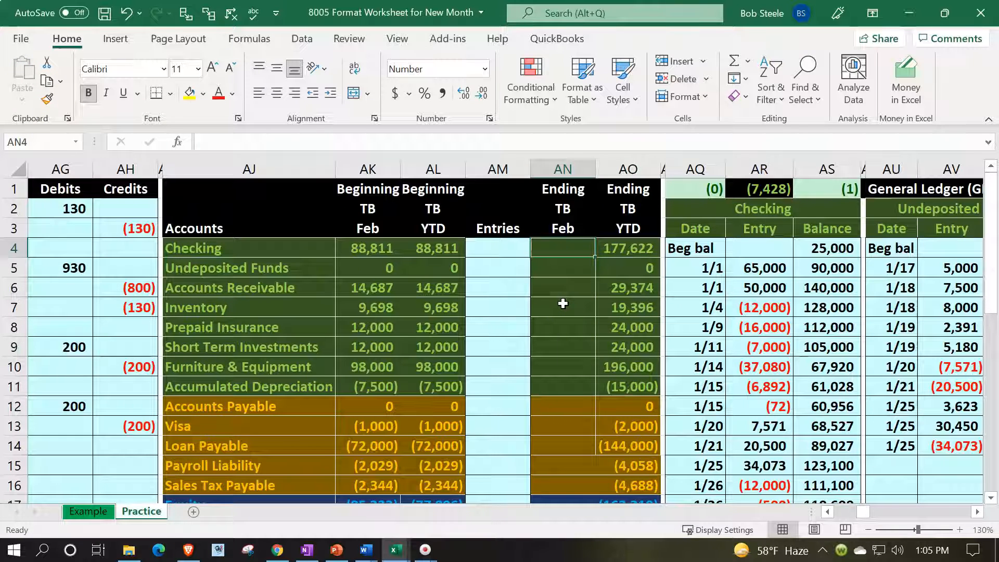
text(=)
key(Left)
key(Left)
key(Left)
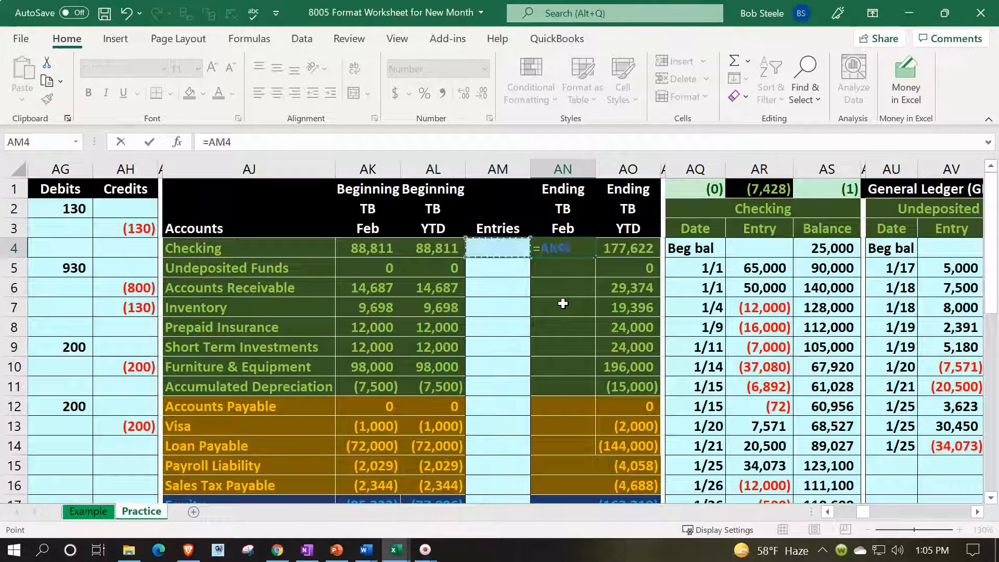
text(+)
key(Left)
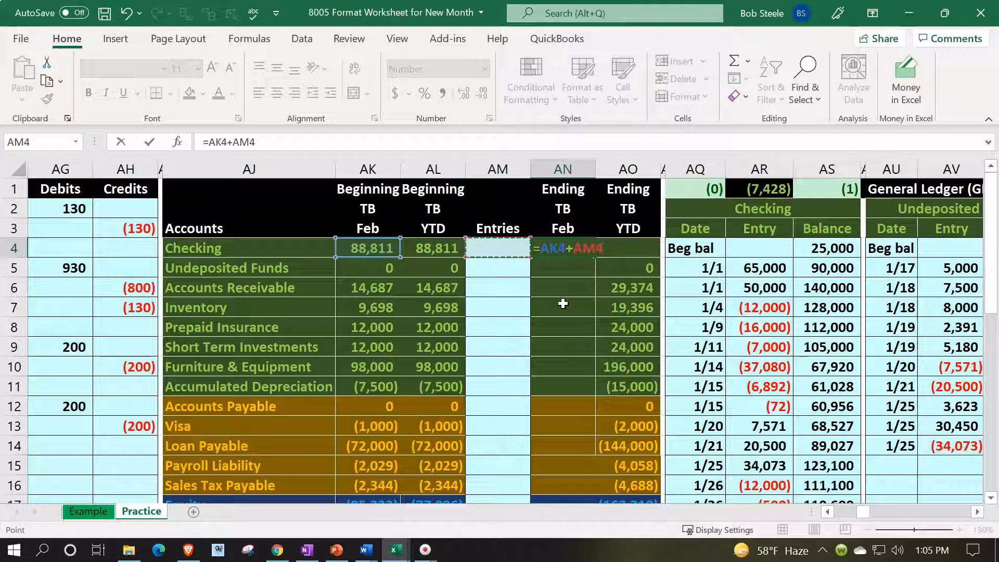
key(Return)
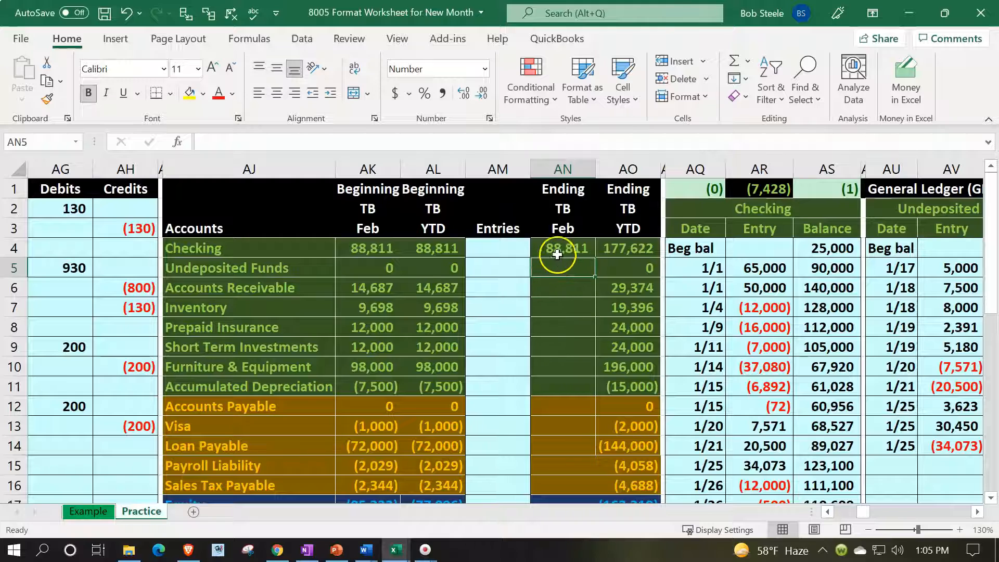
- Copy the AN4 formula to AN5:AN26, pasting formulas only
click(560, 250)
key(ctrl+c)
drag(565, 270, 554, 460)
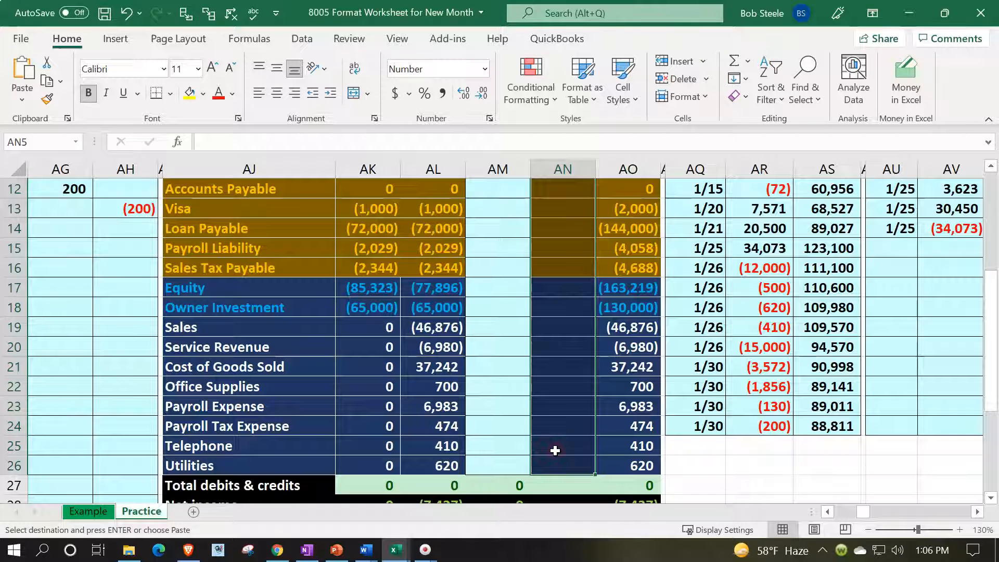
right_click(555, 451)
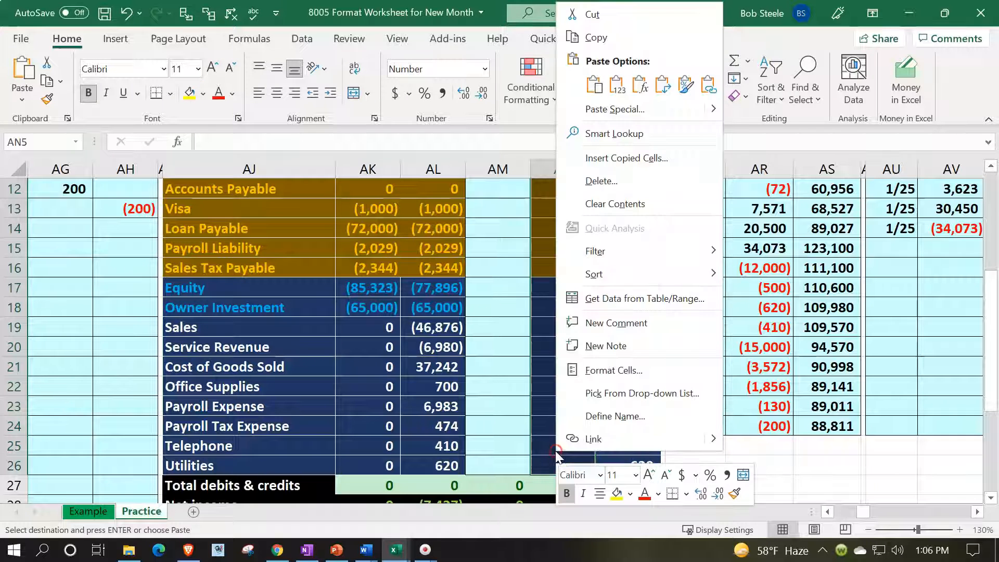
click(639, 85)
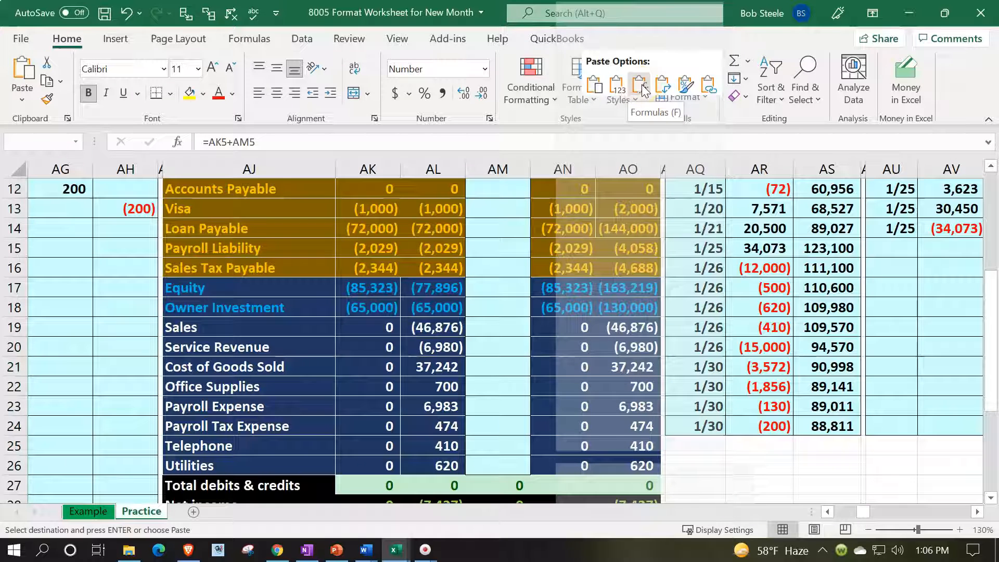
- Replace the YTD ending balance formula of Checking in AO4 with =AL4+AM4
scroll(619, 301, up, 4)
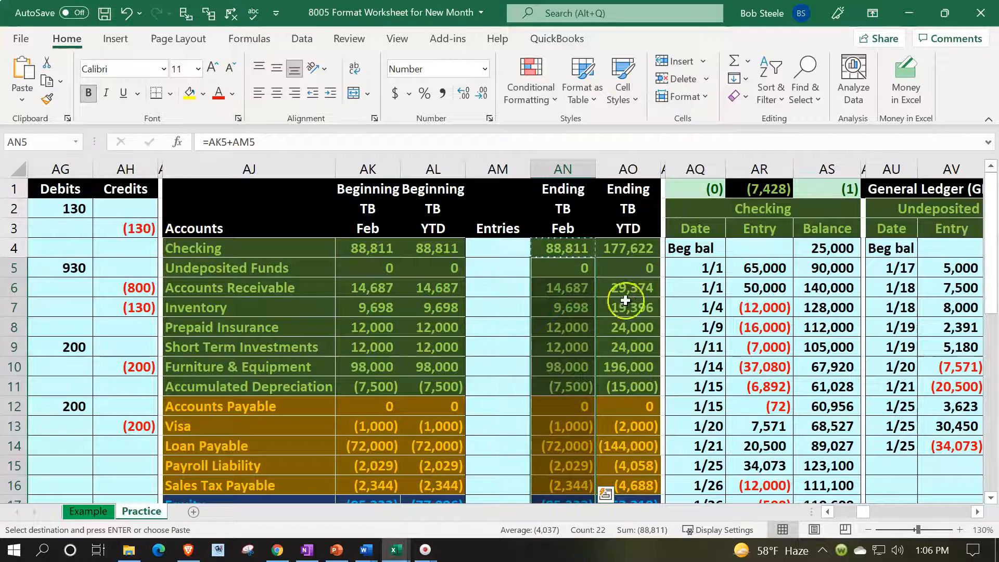
click(633, 250)
text(=)
key(Left)
key(Left)
key(Left)
text(+)
key(Left)
key(Left)
key(Return)
key(Up)
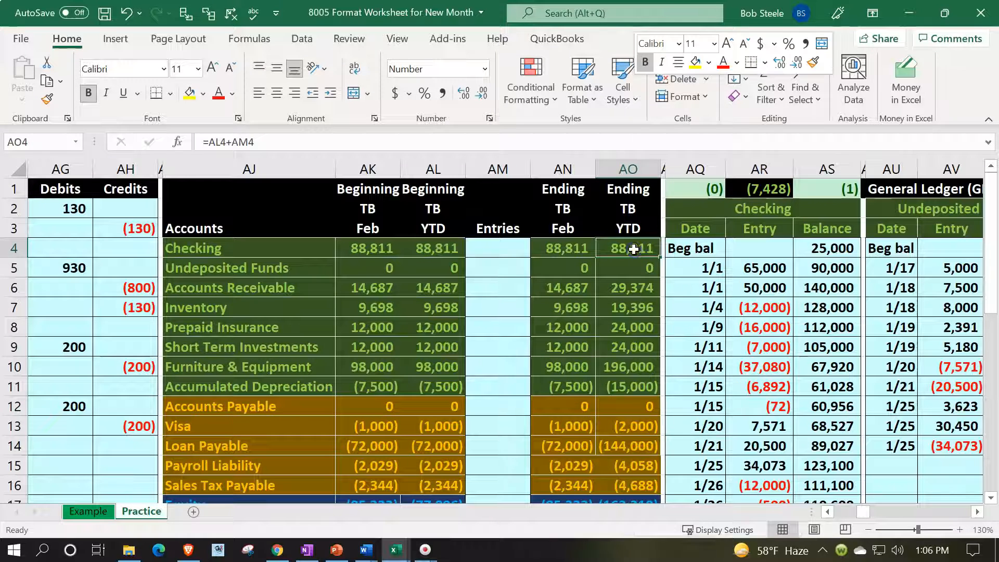
- Copy the AO4 formula to the remaining YTD ending balances in AO5:AO26, pasting formulas only
right_click(633, 249)
click(670, 121)
drag(651, 268, 643, 425)
key(ctrl+v)
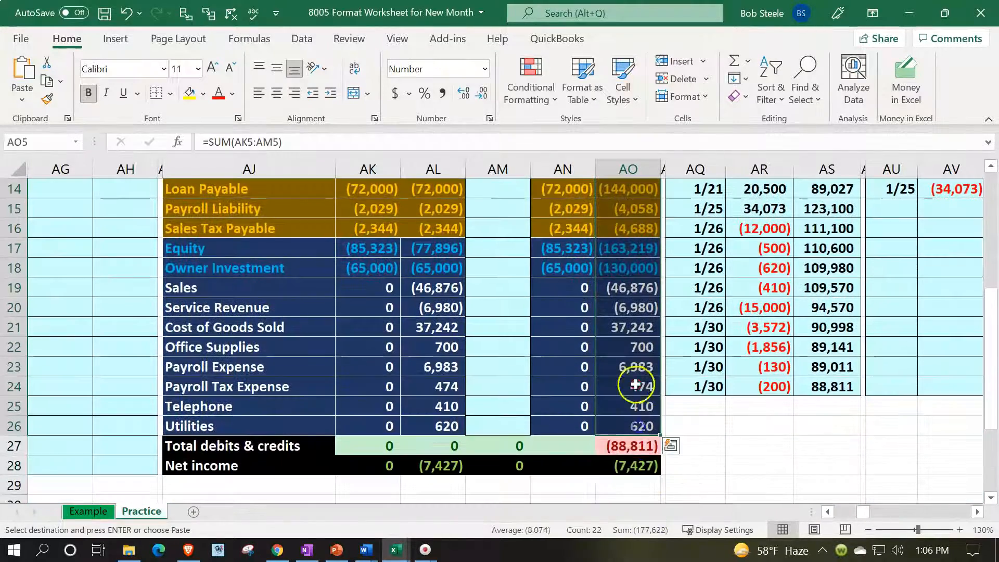
right_click(635, 386)
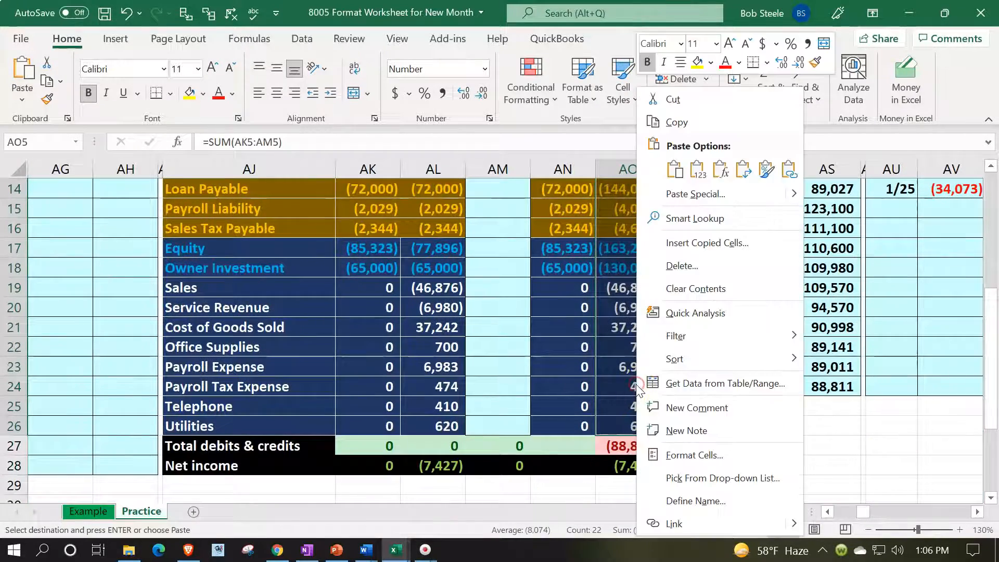
click(707, 172)
scroll(475, 306, up, 5)
scroll(416, 333, down, 2)
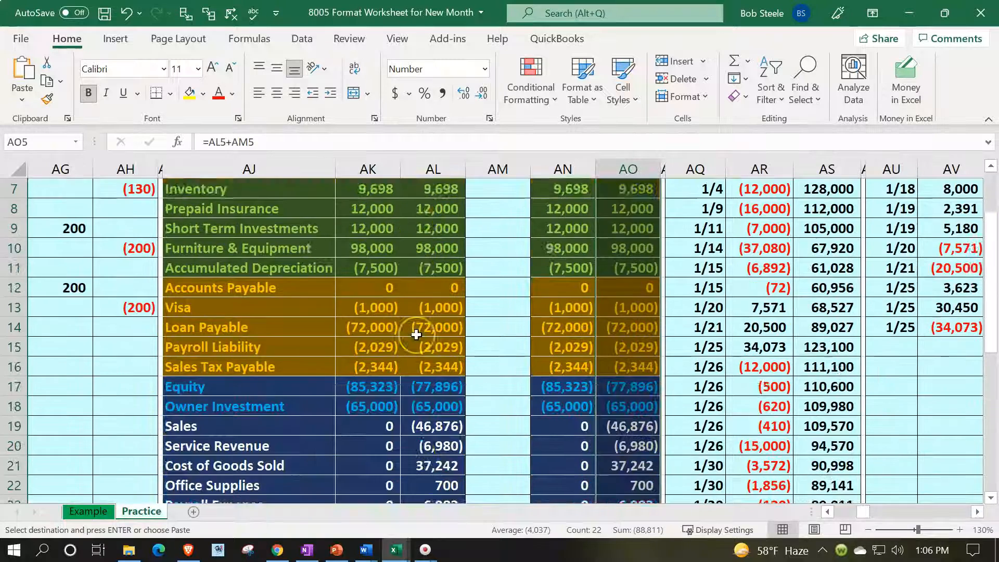
- Fill the total and net income formulas in rows 27 and 28 across to column AO, then check the total formulas in AN27 and AO27
scroll(417, 333, down, 4)
drag(386, 347, 636, 371)
click(598, 405)
click(584, 348)
double_click(577, 348)
key(Return)
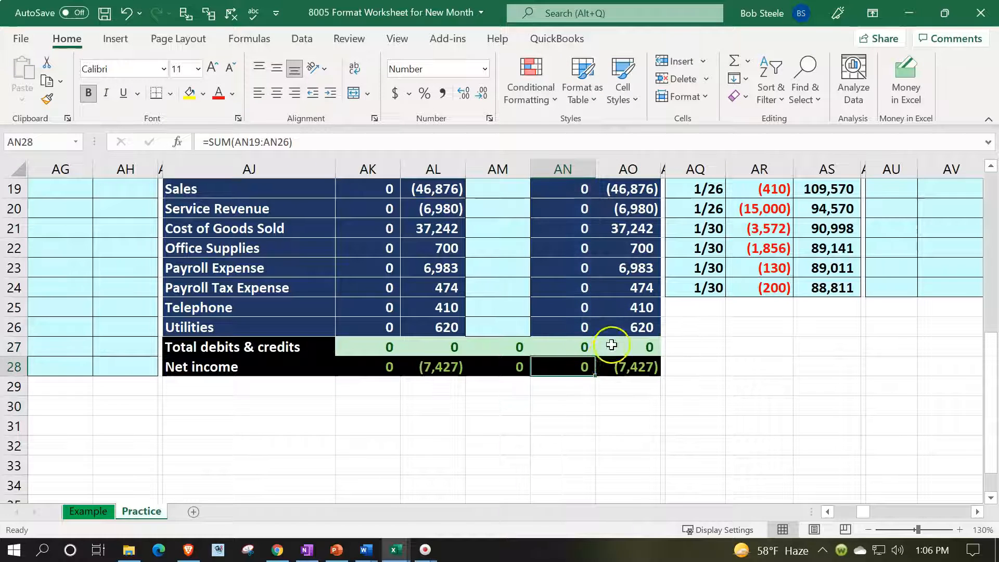
double_click(612, 346)
key(Return)
scroll(613, 343, up, 2)
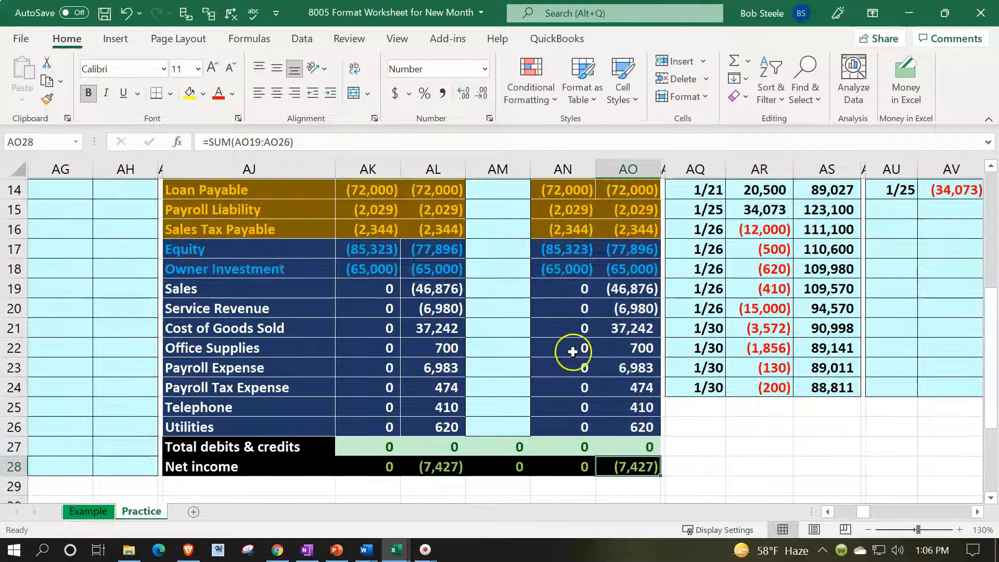
- Compare the sums of the Feb and YTD beginning balances from Equity to Utilities in AK17:AK26 and AL17:AL26
drag(376, 272, 368, 445)
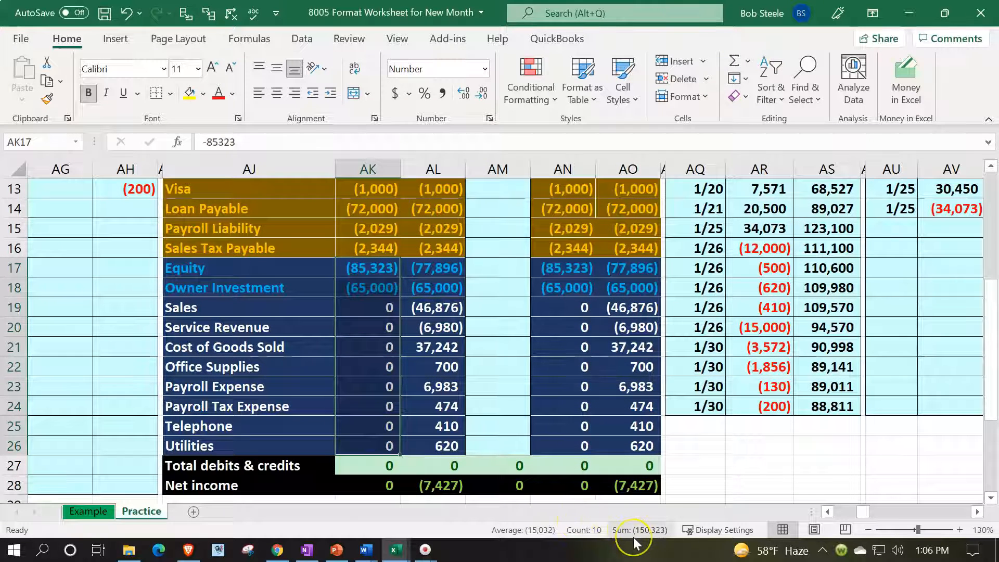
drag(434, 270, 445, 451)
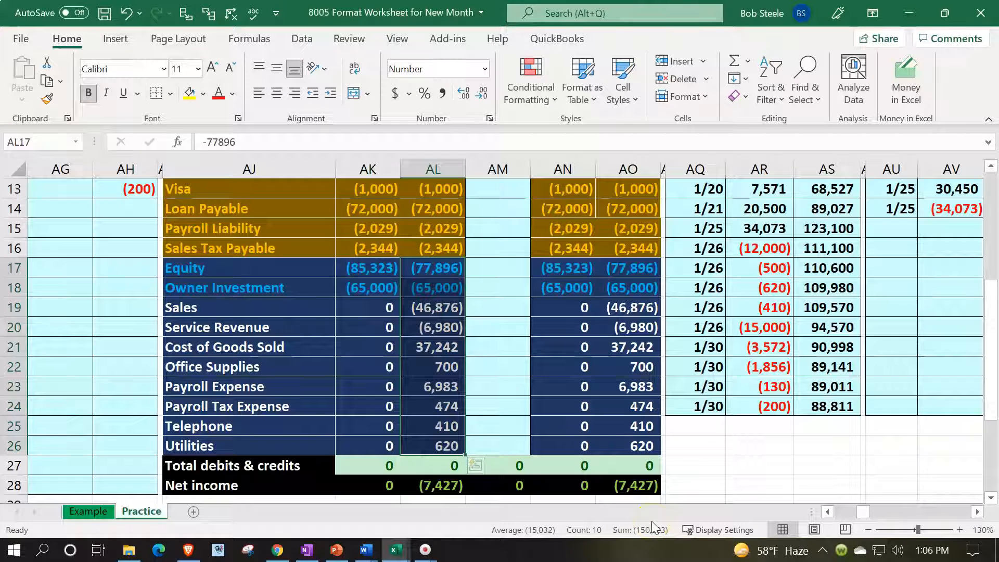
scroll(645, 414, up, 4)
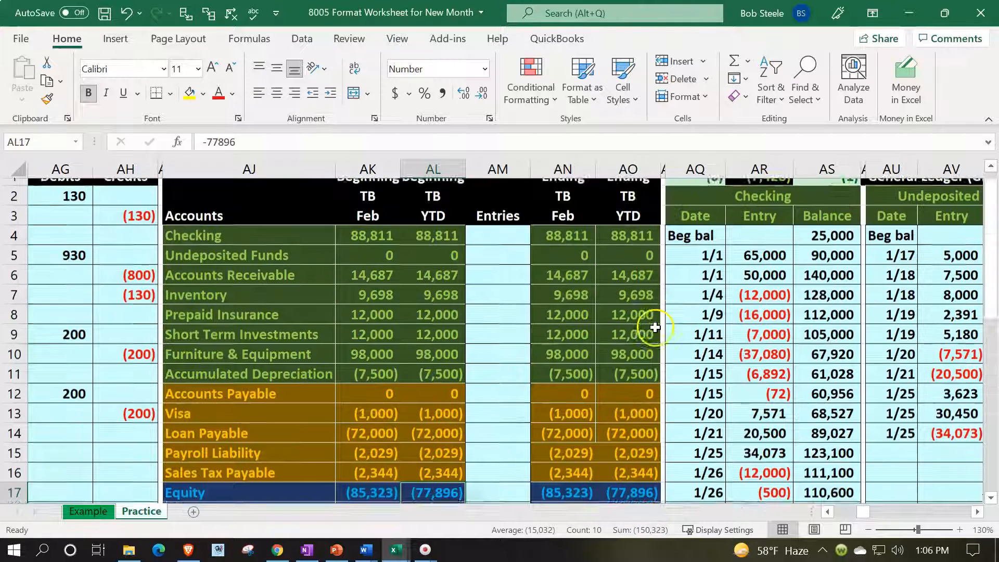
- Check the last running balance of the Checking ledger in AS24 and its formula
click(655, 326)
key(Right)
key(Right)
key(Right)
key(Right)
key(Right)
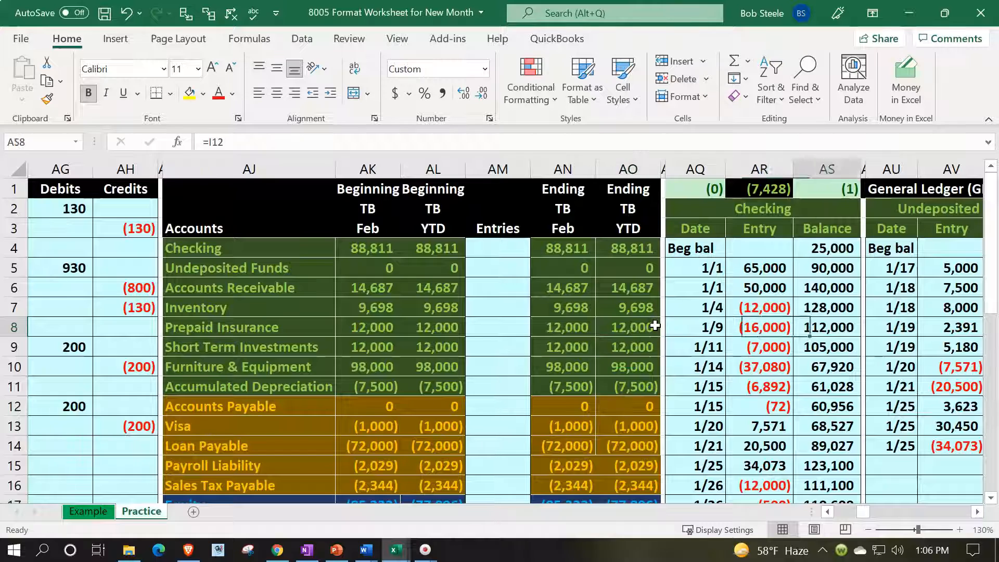
scroll(667, 349, down, 3)
click(762, 467)
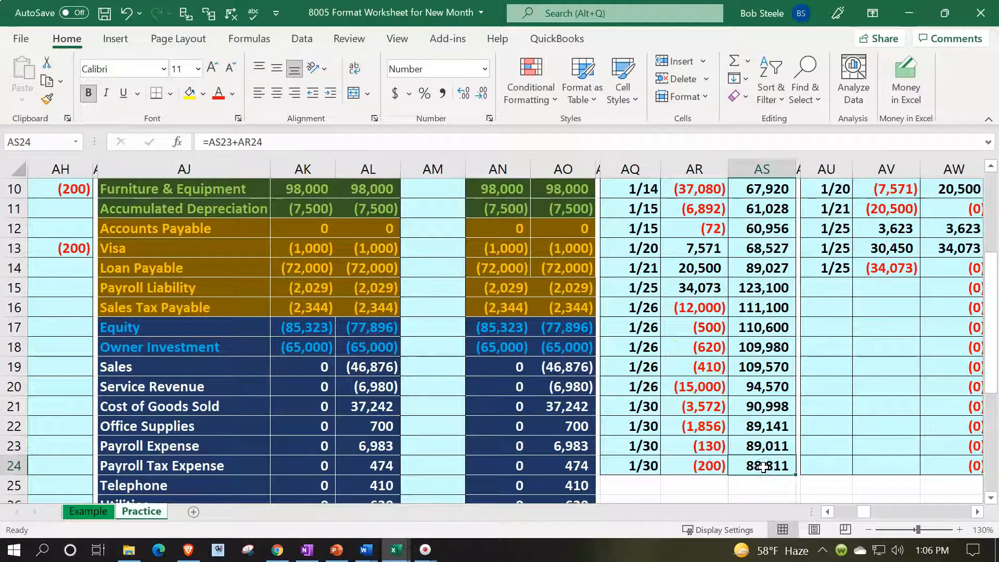
- Set the Checking ledger's beginning balance in AS4 to 0 and clear its January dates and entries from row 5 down
scroll(763, 466, up, 3)
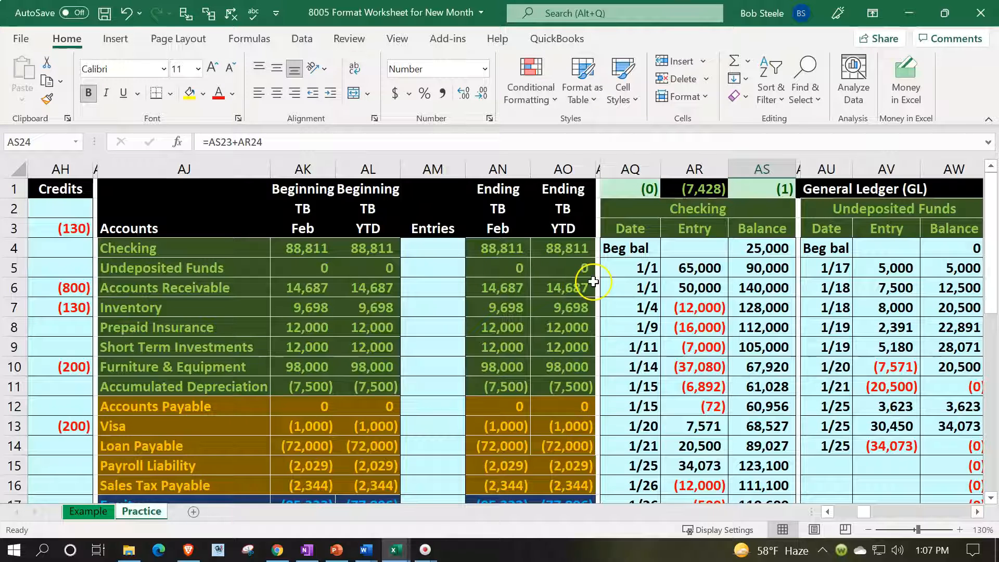
click(747, 249)
text(0)
key(Return)
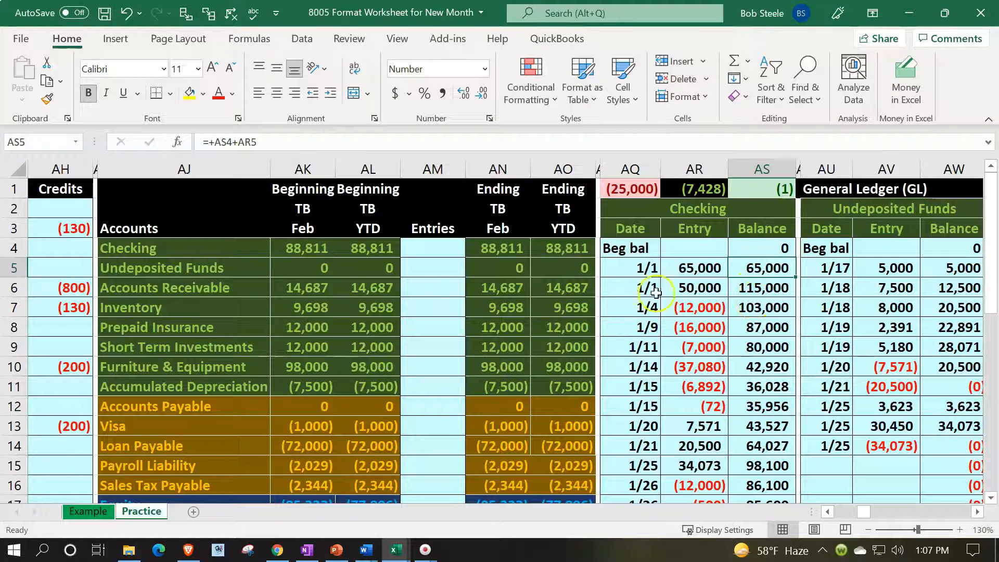
drag(640, 268, 679, 458)
key(Delete)
scroll(679, 457, up, 3)
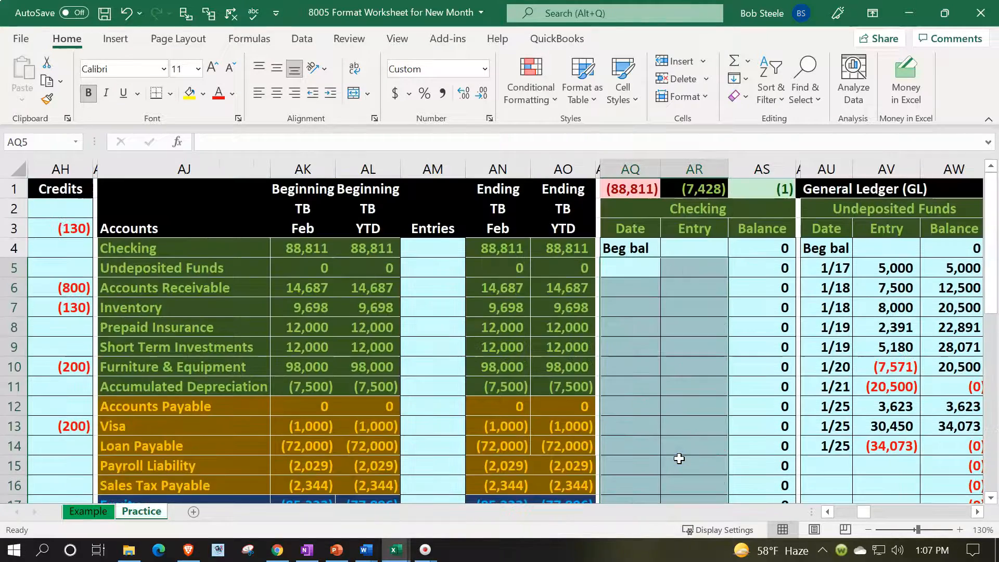
- Clear the January dates and entries of the Undeposited Funds ledger in AU5:AV14
click(777, 272)
key(Right)
key(Right)
key(Right)
key(Right)
key(Right)
key(Right)
key(Right)
key(Right)
key(Right)
key(Right)
key(Right)
key(Right)
key(Right)
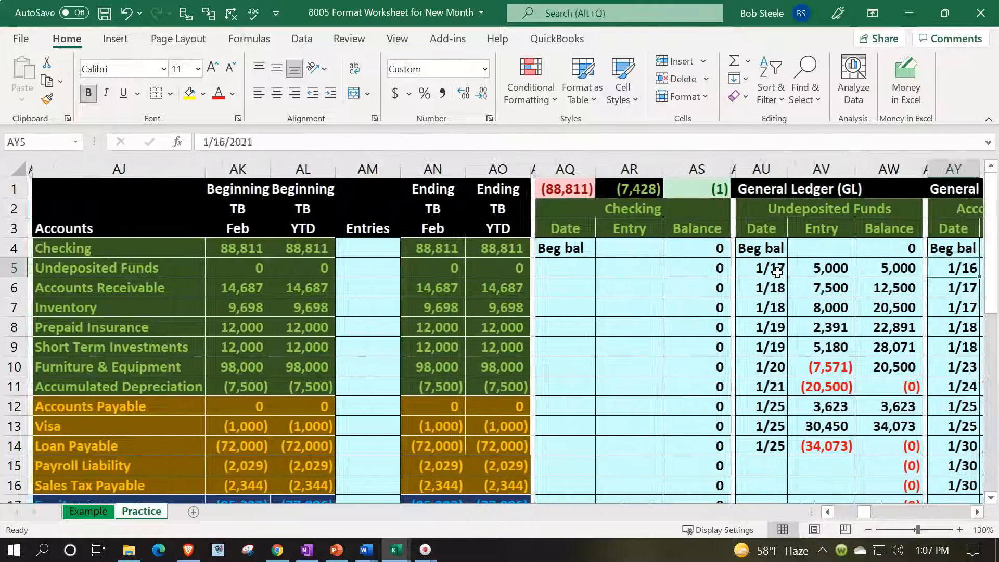
key(Right)
key(Right)
key(Right)
key(Right)
key(Right)
key(Right)
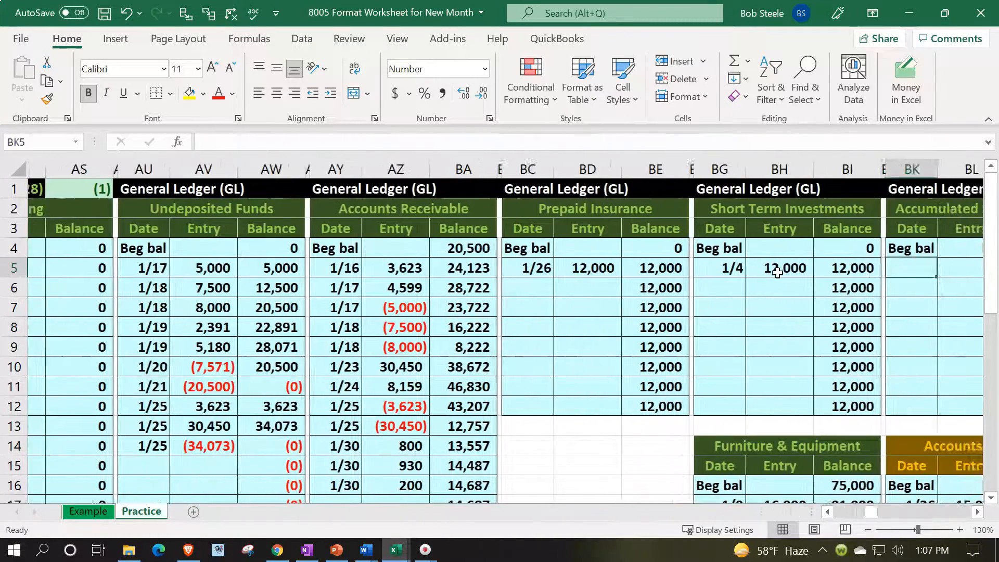
drag(68, 270, 113, 449)
key(Delete)
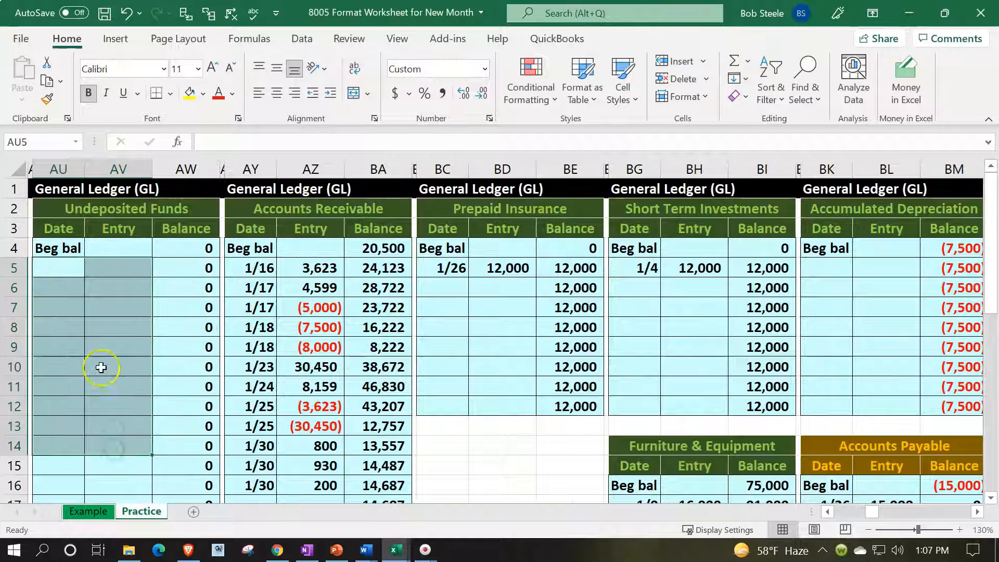
- Clear the January dates and entries of the Accounts Receivable ledger from row 5 down and set its beginning balance in BA4 to 0
drag(258, 270, 286, 434)
scroll(307, 366, up, 1)
key(Delete)
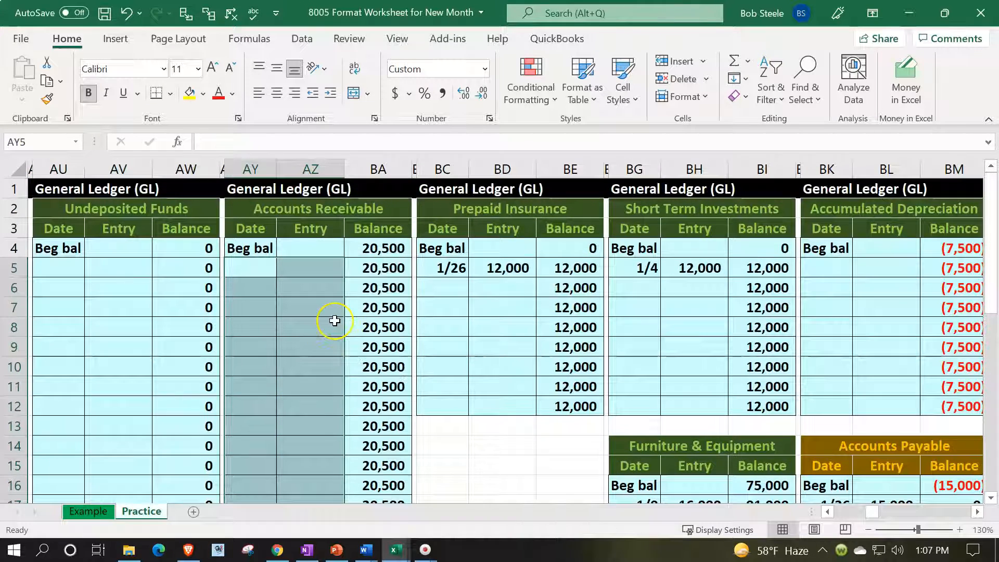
click(370, 244)
text(0)
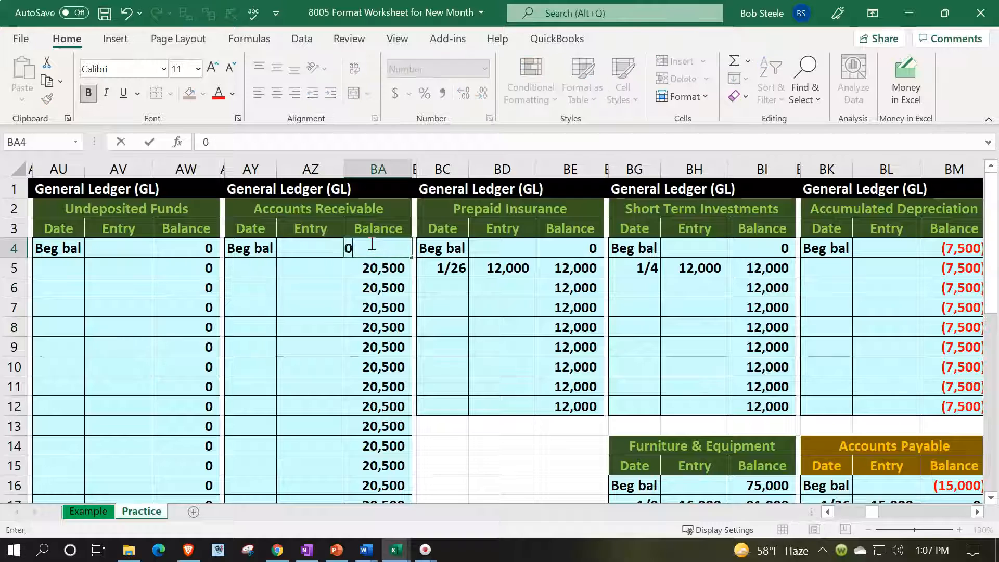
key(Return)
- Clear the January date and entry of the Prepaid Insurance and Short Term Investments ledgers in BC5:BD5 and BG5:BH5
drag(448, 267, 487, 268)
key(Delete)
key(Delete)
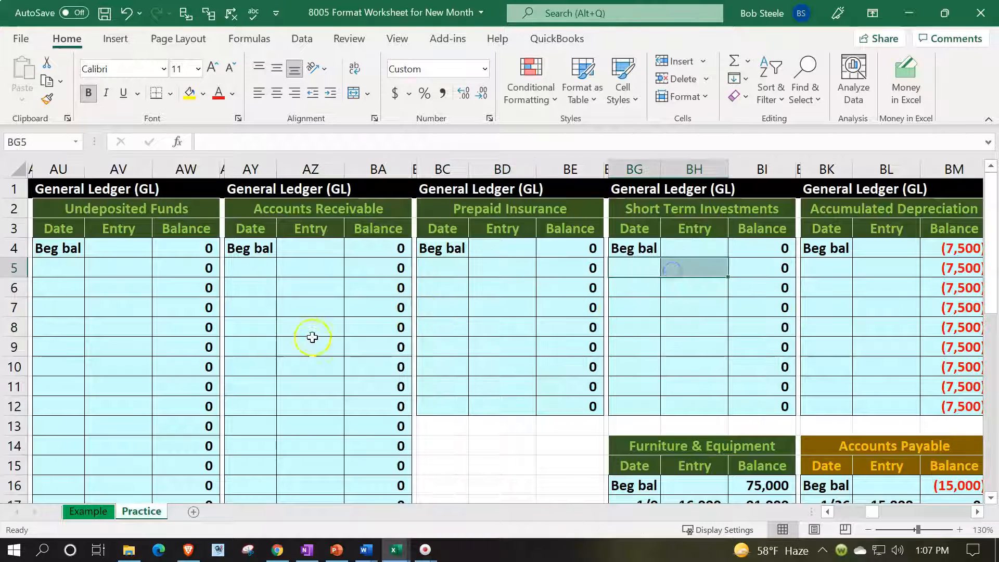
- Clear the January dates and entries of the Inventory ledger in AY25:AZ32 and set its beginning balance in BA24 to 0
scroll(317, 335, down, 6)
drag(266, 308, 294, 440)
key(Delete)
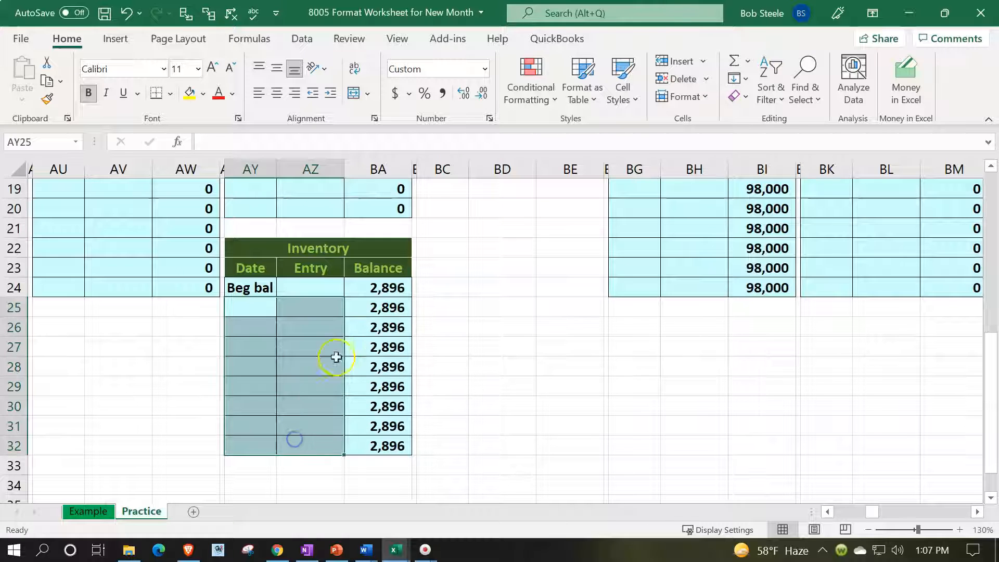
click(365, 287)
text(0)
key(Return)
- Clear the Furniture & Equipment ledger's January dates and entries in BG17:BH18 and set its beginning balance in BI16 to 0
scroll(365, 287, up, 6)
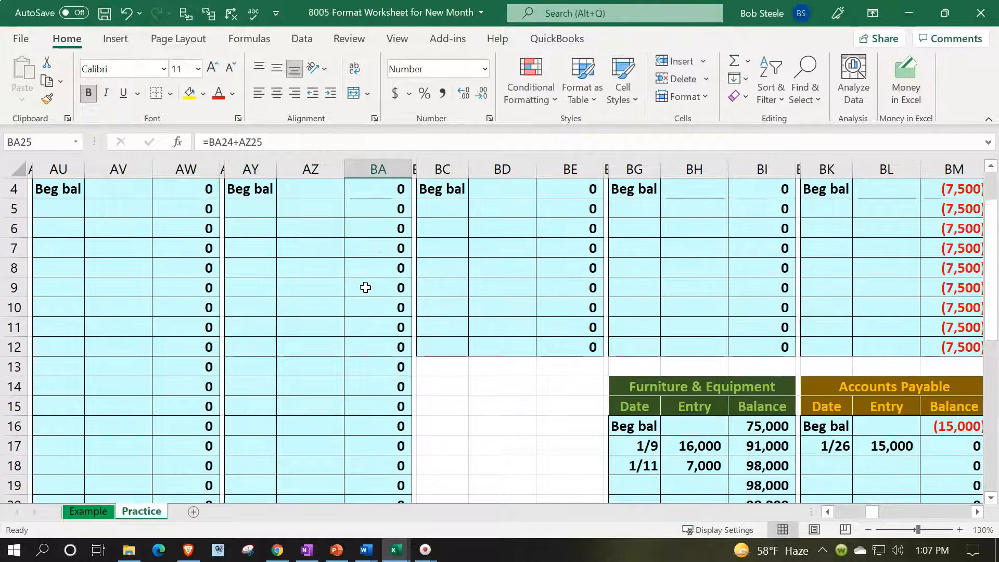
scroll(650, 398, down, 2)
drag(645, 391, 662, 413)
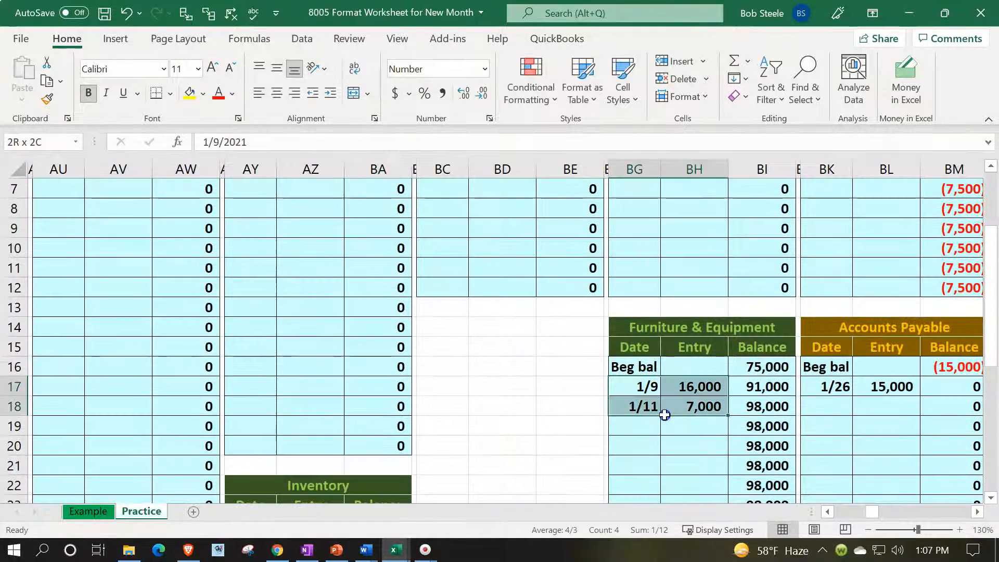
key(Delete)
click(736, 367)
text(0)
key(Return)
- Set the beginning balance of the Accumulated Depreciation ledger in BM4 to 0
scroll(737, 370, up, 2)
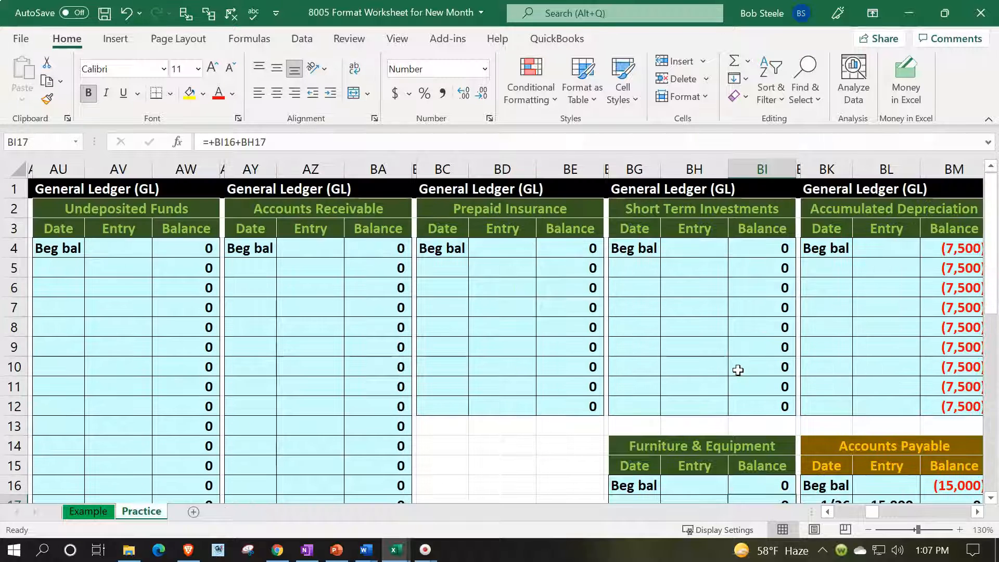
double_click(966, 248)
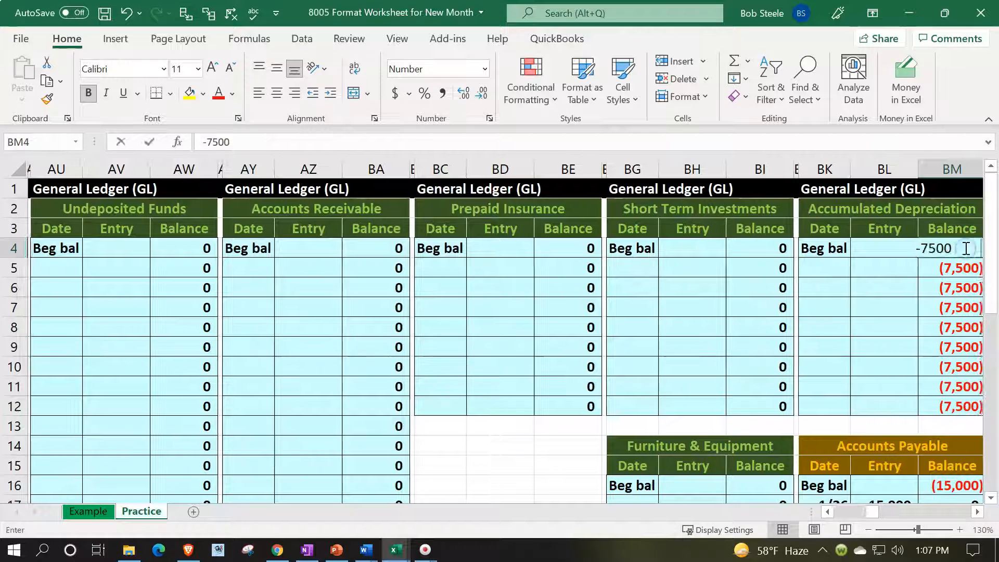
text(0)
key(Return)
- Set the Accounts Payable ledger's beginning balance in BM16 to 0 and clear its January date and entry in BK17:BL18
scroll(959, 441, down, 2)
click(950, 367)
text(0)
key(Return)
drag(845, 386, 883, 404)
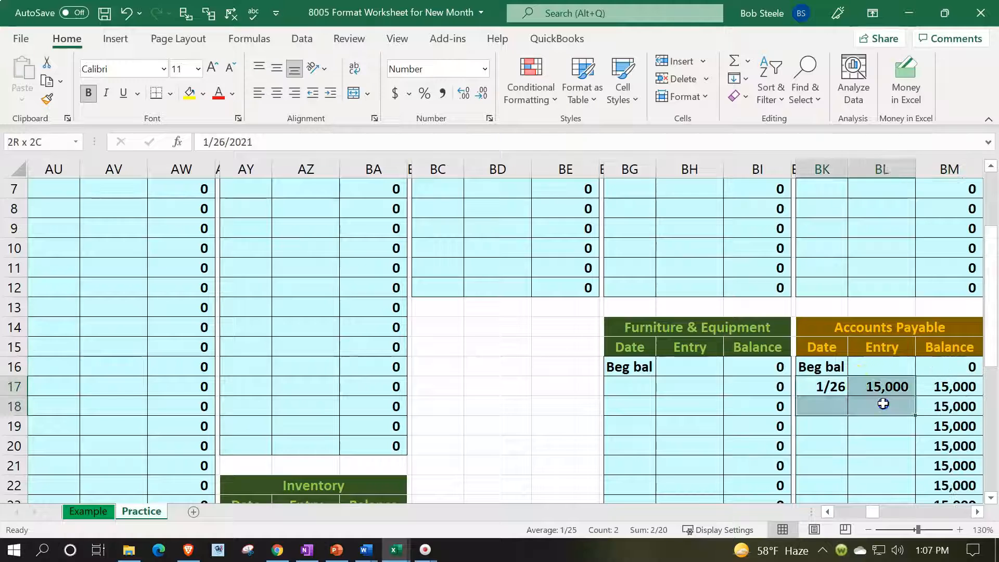
key(Delete)
- Set the beginning balance of the Visa ledger in BQ4 to 0
click(979, 512)
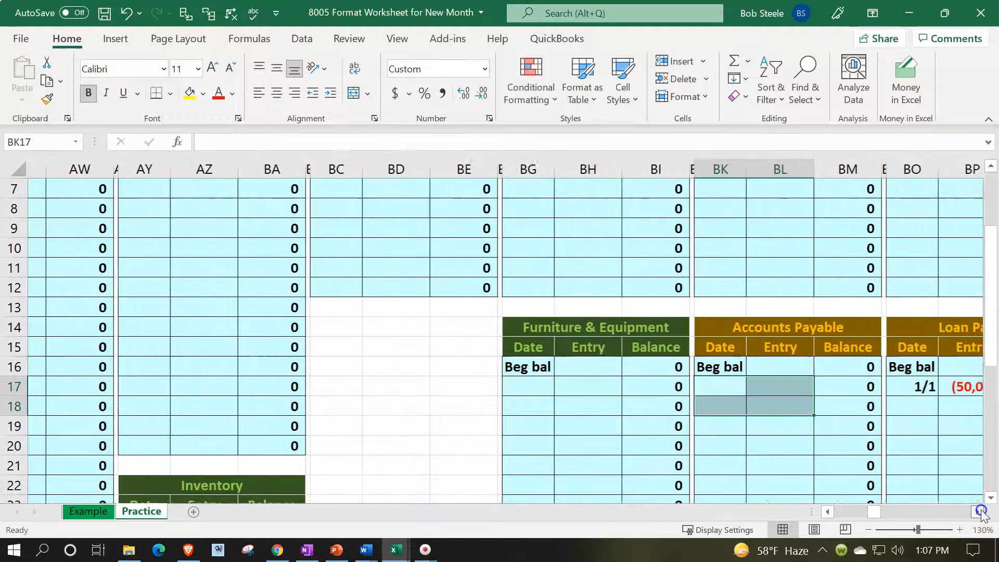
click(980, 511)
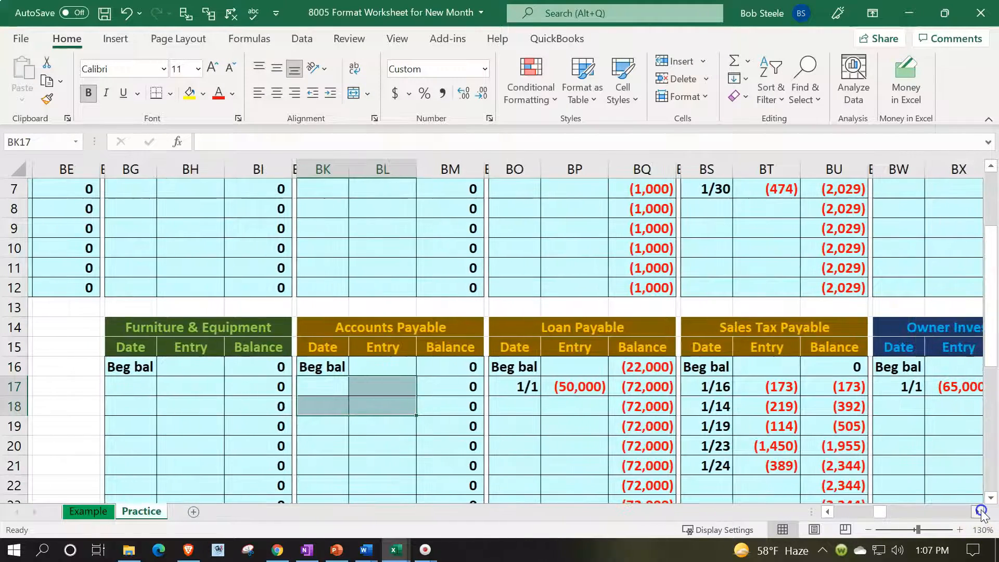
click(980, 511)
click(980, 511)
click(980, 511)
scroll(54, 381, up, 2)
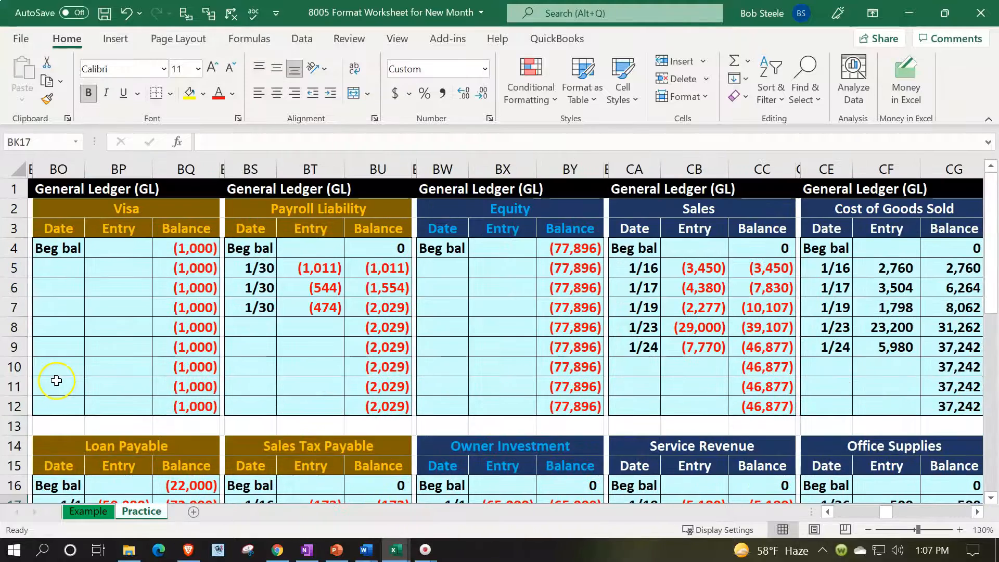
click(175, 245)
key(Delete)
key(Down)
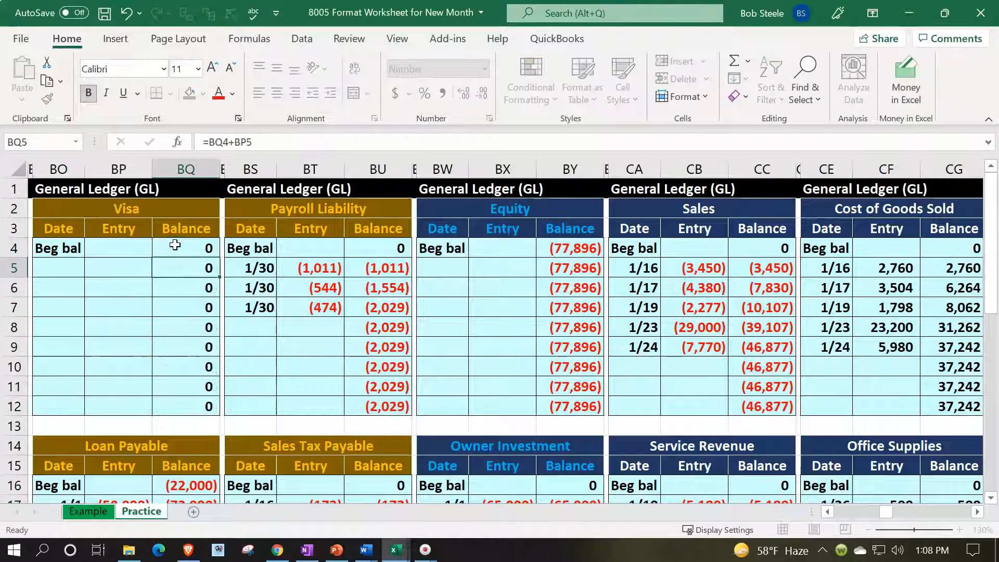
- Set the Loan Payable ledger's beginning balance in BQ16 to 0 and clear its January date and entry in row 17
scroll(180, 364, down, 2)
click(179, 368)
key(Delete)
key(Down)
drag(83, 383, 92, 383)
key(Delete)
- Clear the January dates and entries of the Payroll Liability ledger in BS5:BT7 and the Sales Tax Payable ledger in BS17:BT21
scroll(182, 397, up, 2)
drag(251, 262, 312, 311)
key(Delete)
click(368, 252)
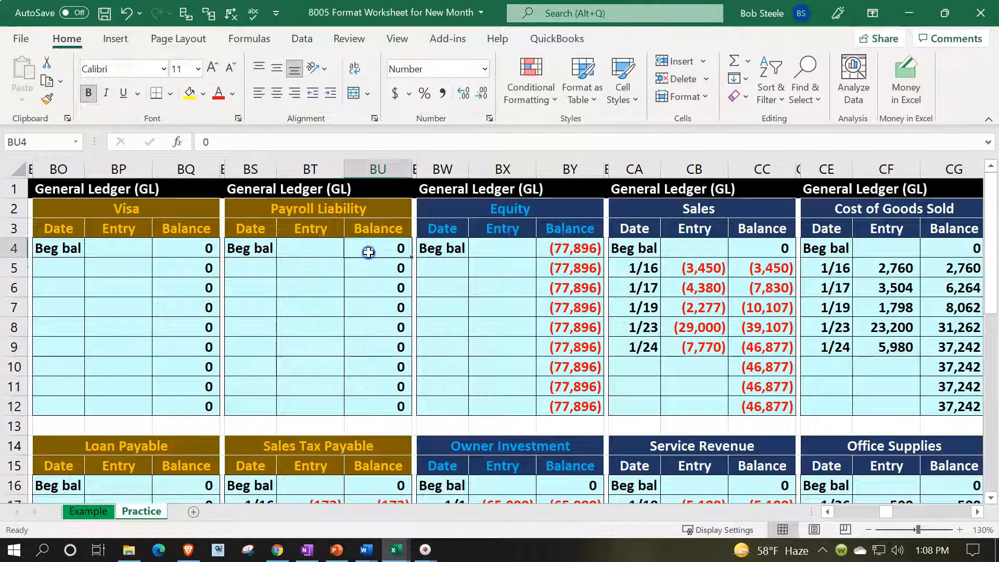
key(Down)
scroll(368, 252, down, 2)
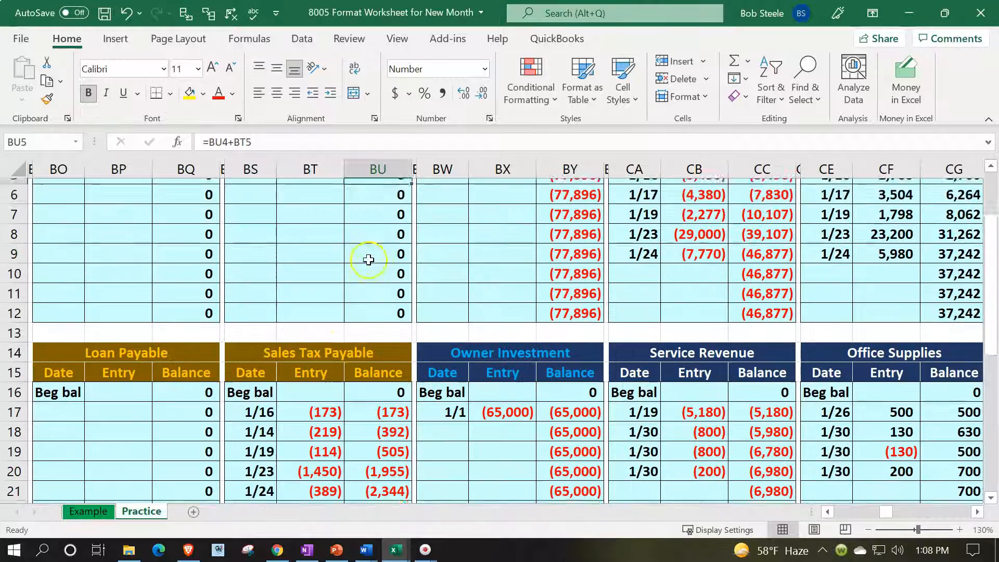
drag(262, 388, 286, 466)
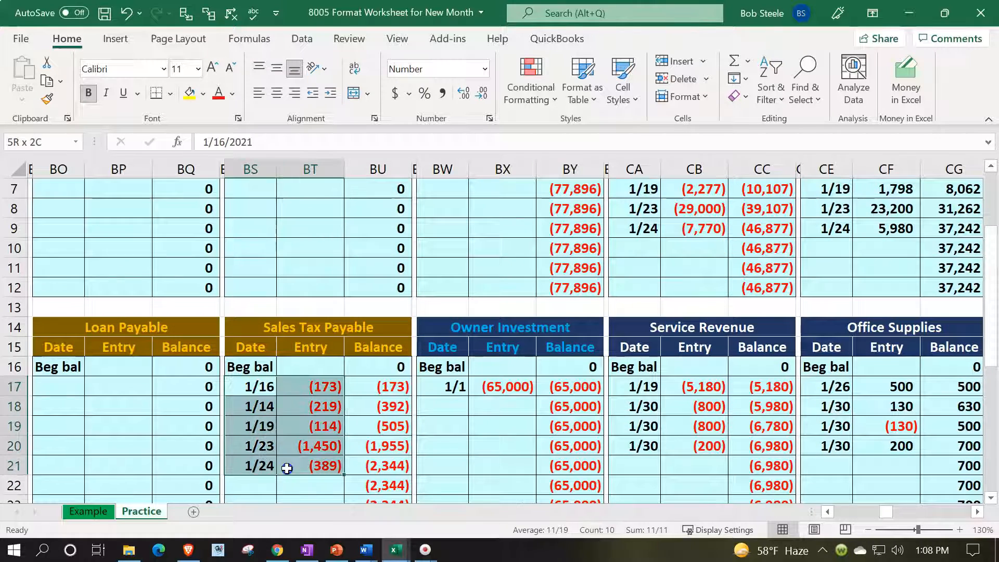
key(Delete)
- Set the Equity ledger's beginning balance in BY4 to 0 and clear the Owner Investment ledger's January date and entry in row 17
scroll(367, 379, up, 2)
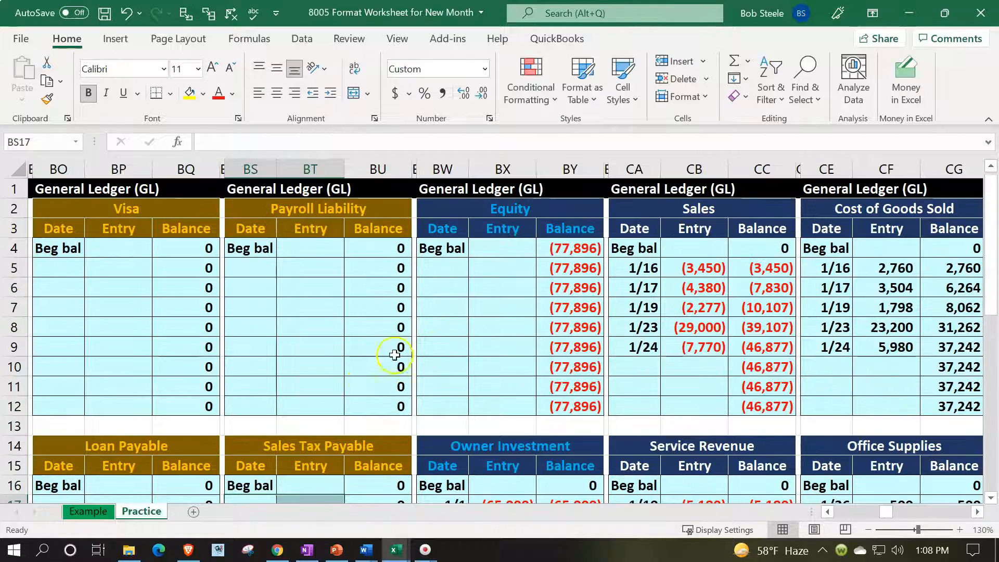
click(559, 250)
text(0)
key(Return)
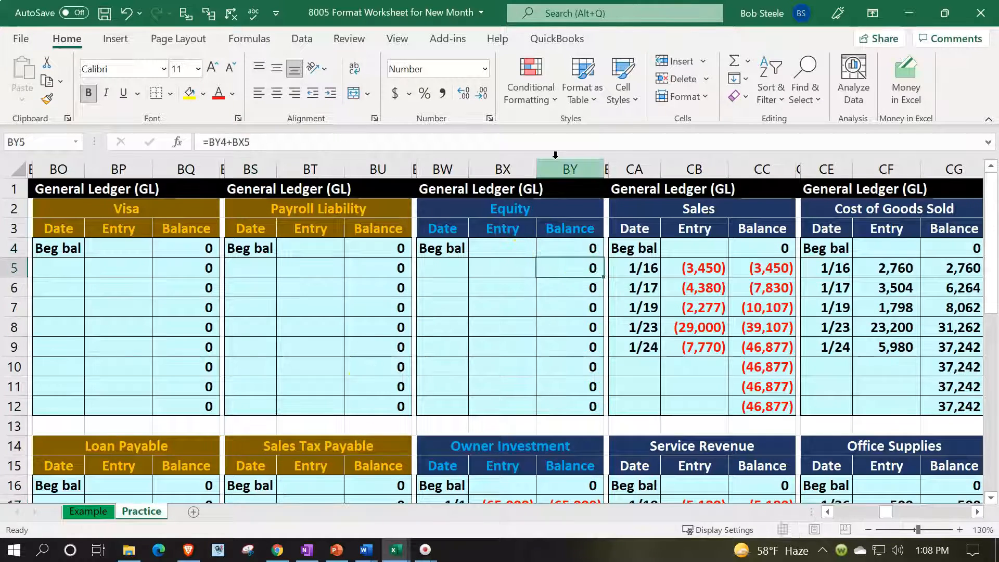
scroll(555, 221, down, 1)
scroll(555, 221, down, 1)
drag(465, 447, 502, 446)
key(Delete)
- Clear the January dates and entries of the Sales ledger from row 5 and the Service Revenue ledger from row 17
scroll(593, 422, up, 1)
click(650, 267)
drag(650, 267, 676, 385)
key(Delete)
scroll(686, 344, down, 3)
key(Delete)
- Clear the January dates and entries of the Cost of Goods Sold ledger in CE5:CF9 and the Office Supplies ledger in CE17:CF21
scroll(784, 345, up, 3)
drag(832, 271, 864, 345)
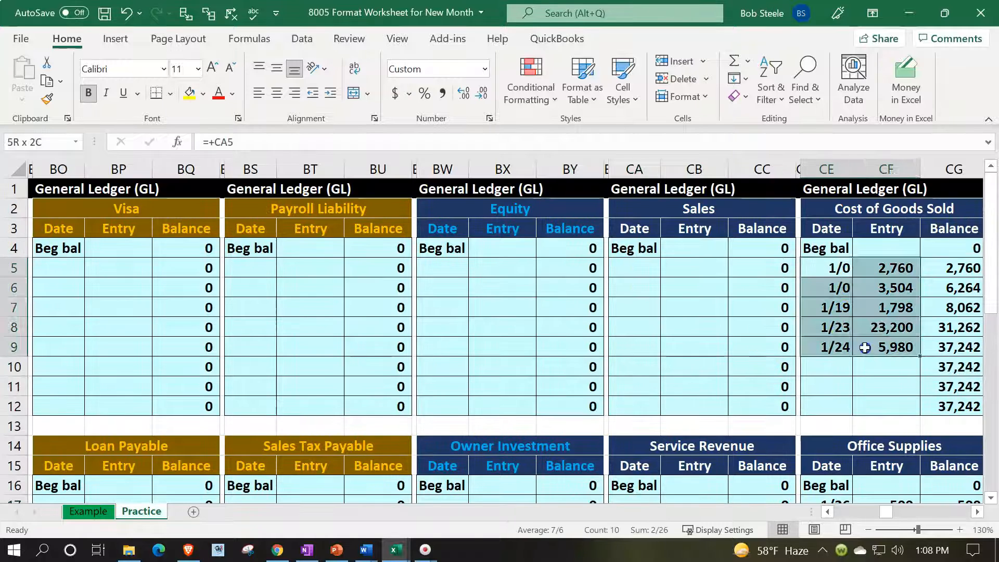
key(Delete)
scroll(870, 383, down, 3)
drag(835, 446, 872, 475)
key(Delete)
- Clear the January dates and entries of the Payroll Expense ledger in CI5:CJ6 and the Telephone ledger in CM5:CN5
click(973, 511)
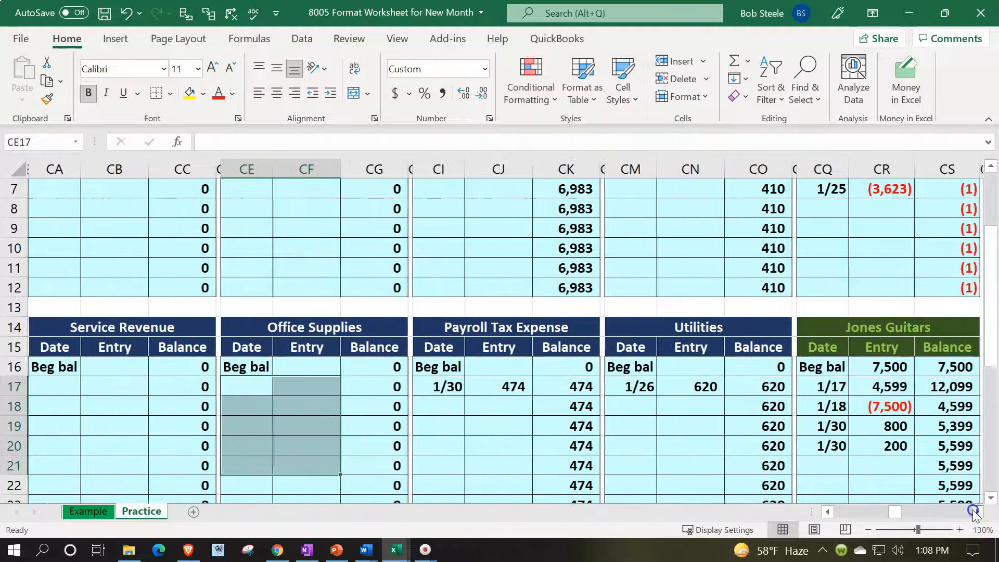
scroll(646, 352, up, 2)
drag(449, 269, 479, 285)
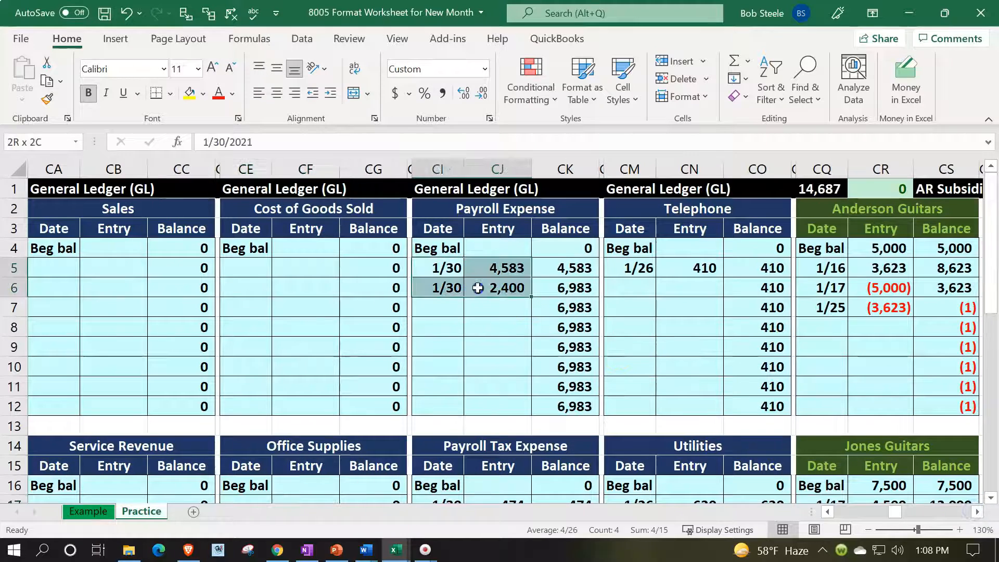
key(Delete)
drag(619, 267, 660, 277)
key(Delete)
- Clear the January date and entry of the Payroll Tax Expense ledger in CI17:CJ17 and the Utilities ledger in CM17:CN17
scroll(609, 307, down, 2)
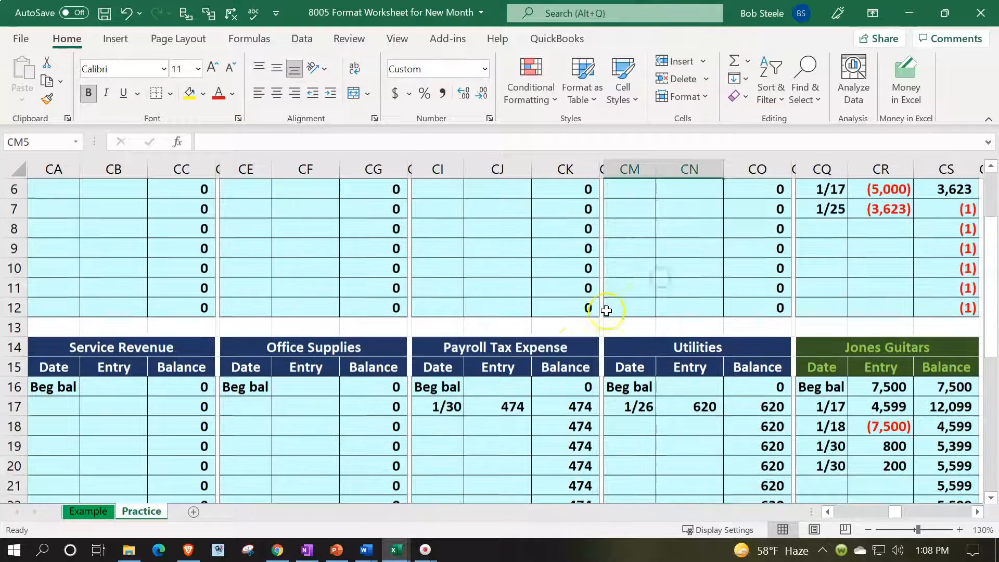
drag(443, 386, 468, 393)
key(Delete)
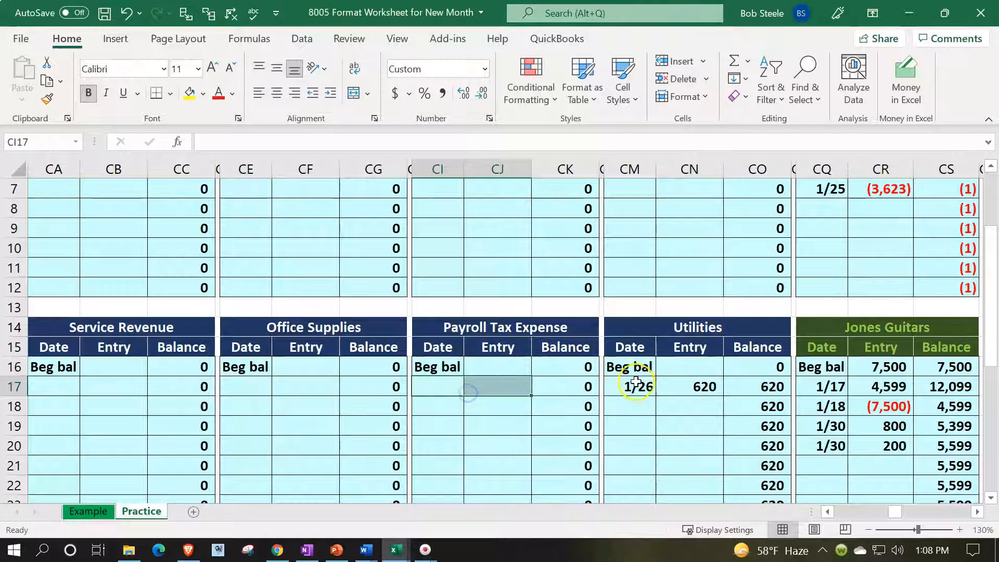
drag(637, 386, 665, 386)
key(Delete)
- Check the beginning balances and running balances of all the cleared general ledgers from Telephone back to Checking
scroll(663, 335, up, 2)
click(657, 323)
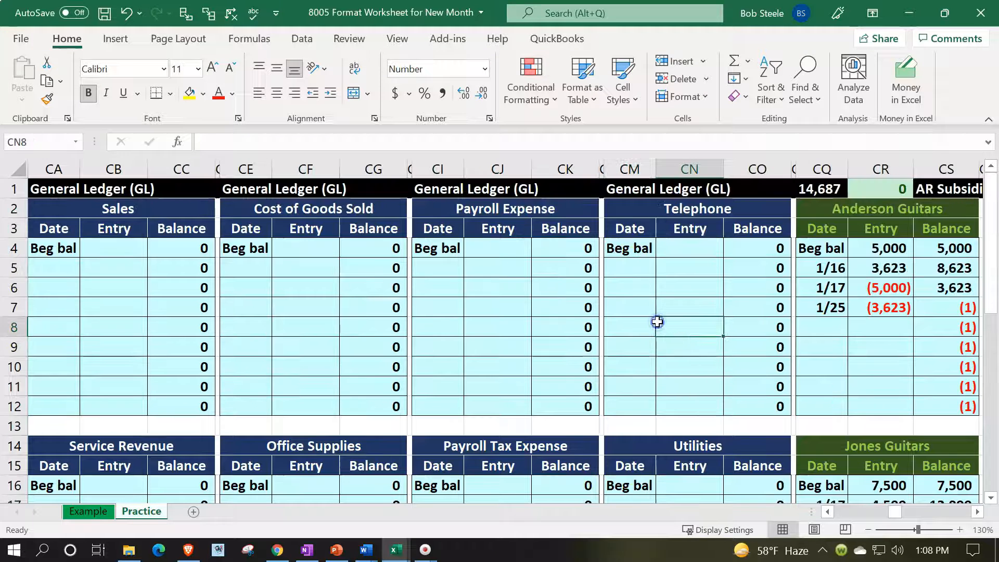
key(Left)
key(Left)
key(Left)
key(Left)
key(Left)
key(Left)
key(Left)
key(Left)
key(Left)
key(Left)
key(Left)
key(Left)
key(Left)
key(Left)
key(Left)
key(Left)
key(Left)
key(Left)
key(Left)
key(Left)
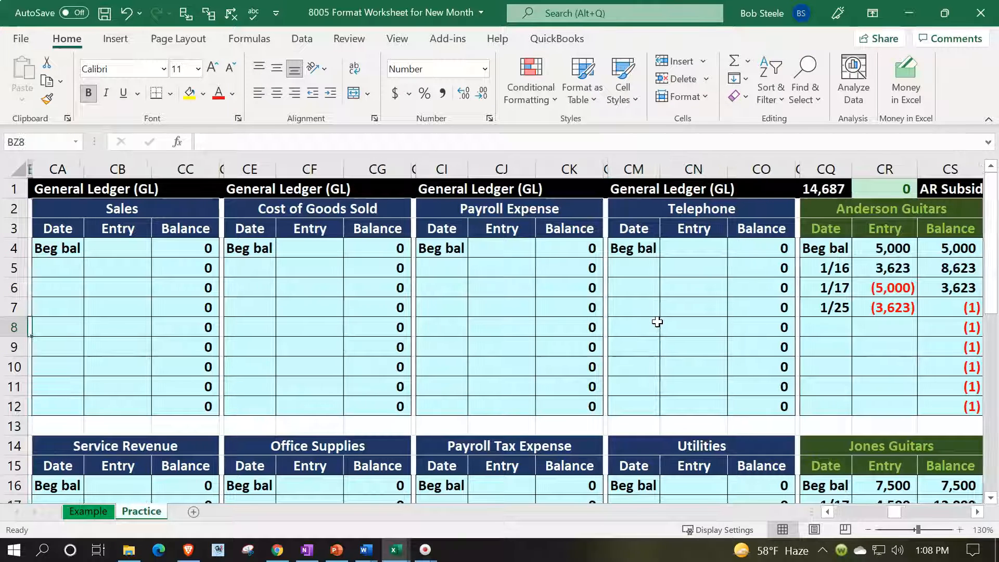
key(Left)
key(Left)
key(Left)
key(Left)
key(Left)
key(Left)
key(Left)
key(Left)
key(Left)
key(Left)
key(Left)
key(Left)
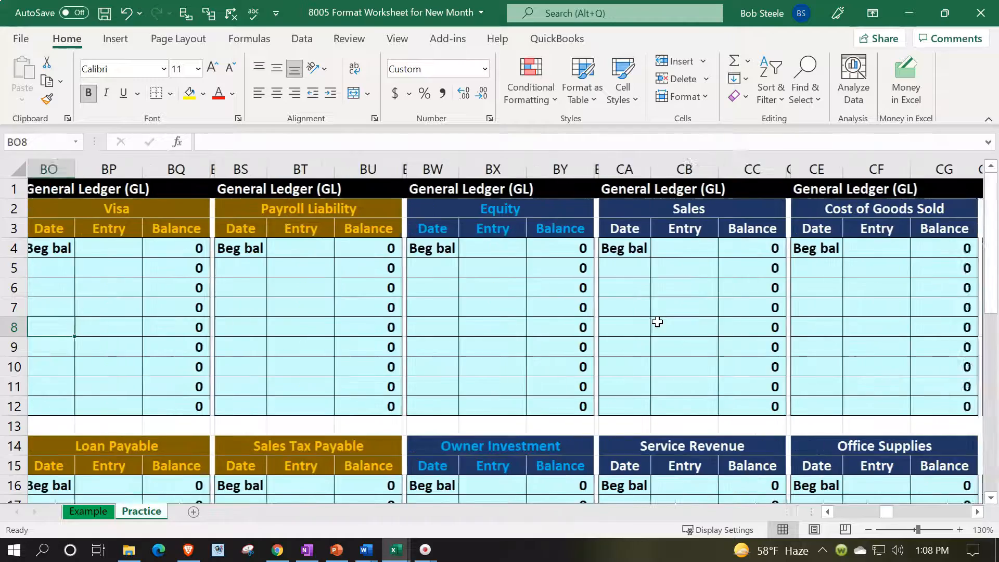
key(Left)
key(Left)
key(Left)
key(Left)
key(Left)
key(Left)
key(Left)
key(Left)
key(Left)
key(Left)
key(Left)
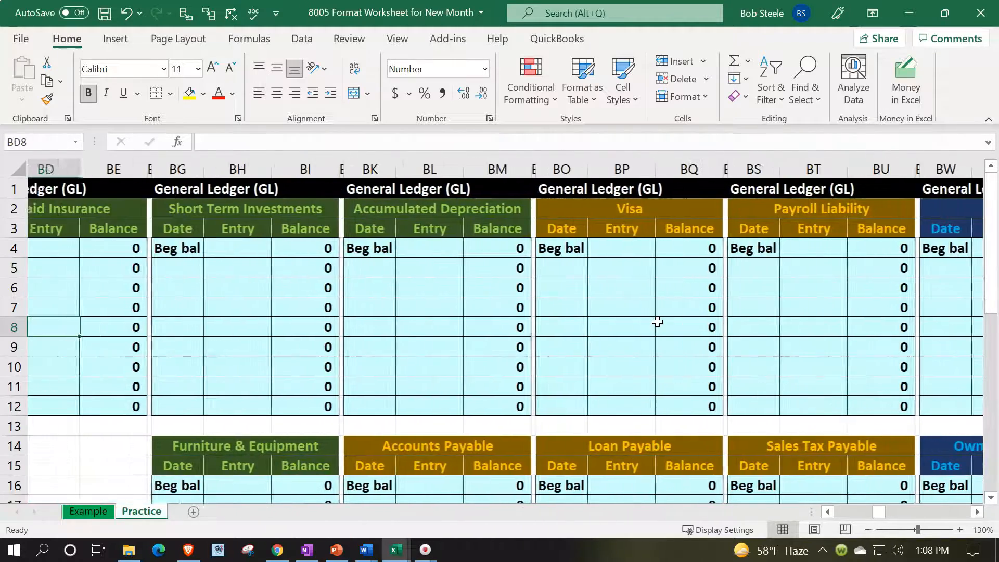
key(Left)
key(Left)
key(Left)
key(Left)
key(Left)
key(Left)
key(Left)
key(Left)
key(Left)
key(Left)
key(Left)
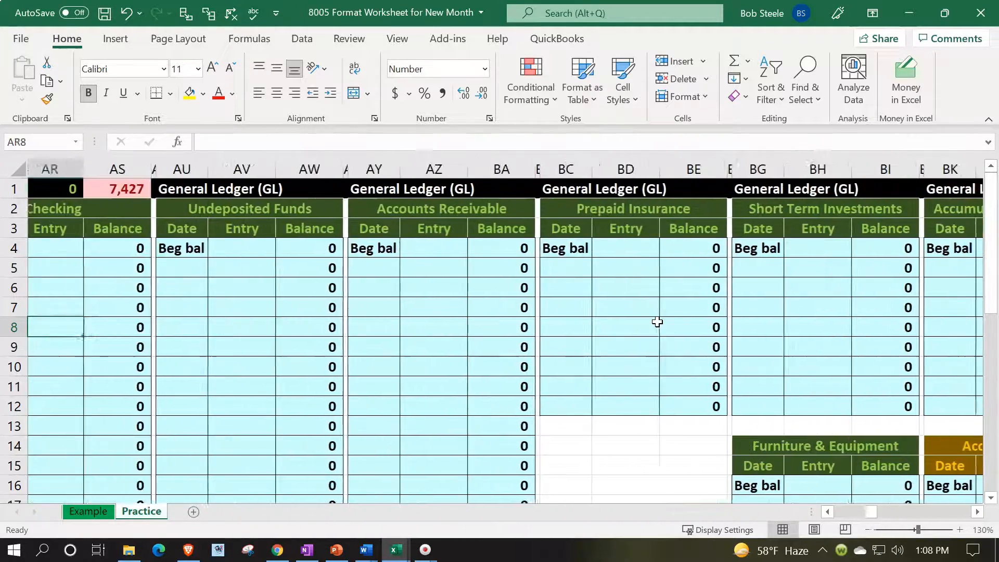
key(Left)
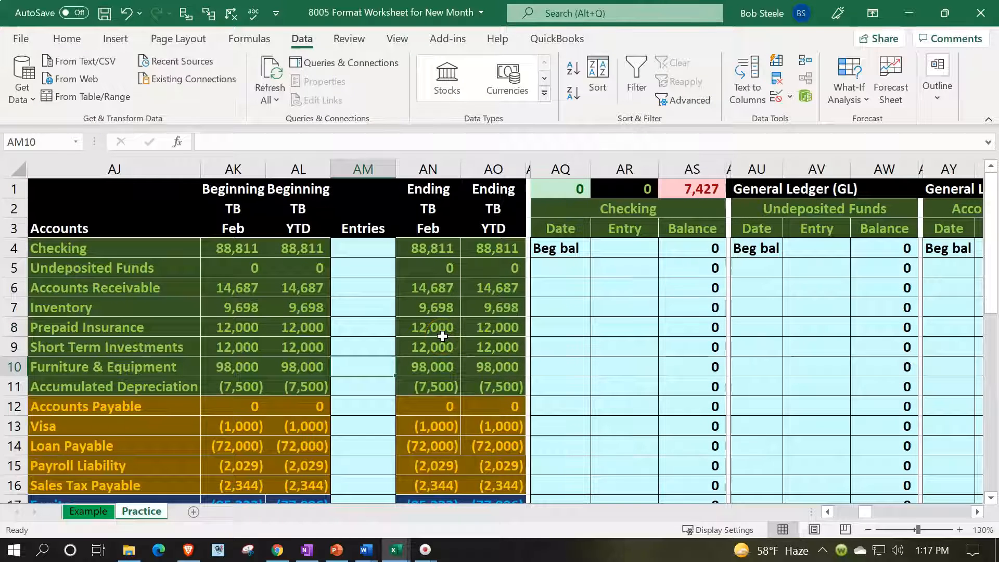
- Hide trial balance columns AK through AN, from the Feb beginning balances to the Feb ending balances
scroll(382, 353, down, 4)
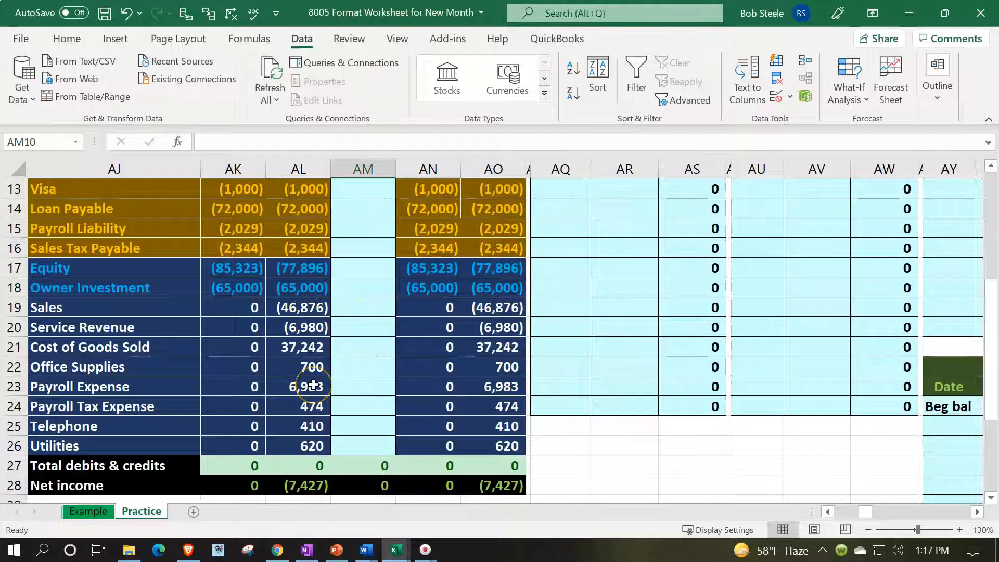
scroll(313, 385, up, 3)
scroll(468, 354, down, 3)
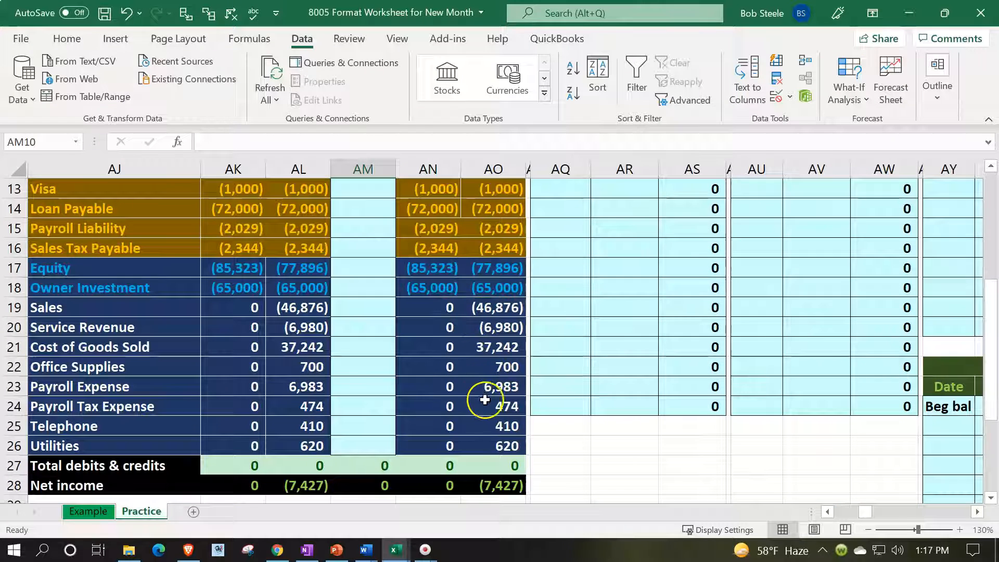
scroll(484, 400, up, 4)
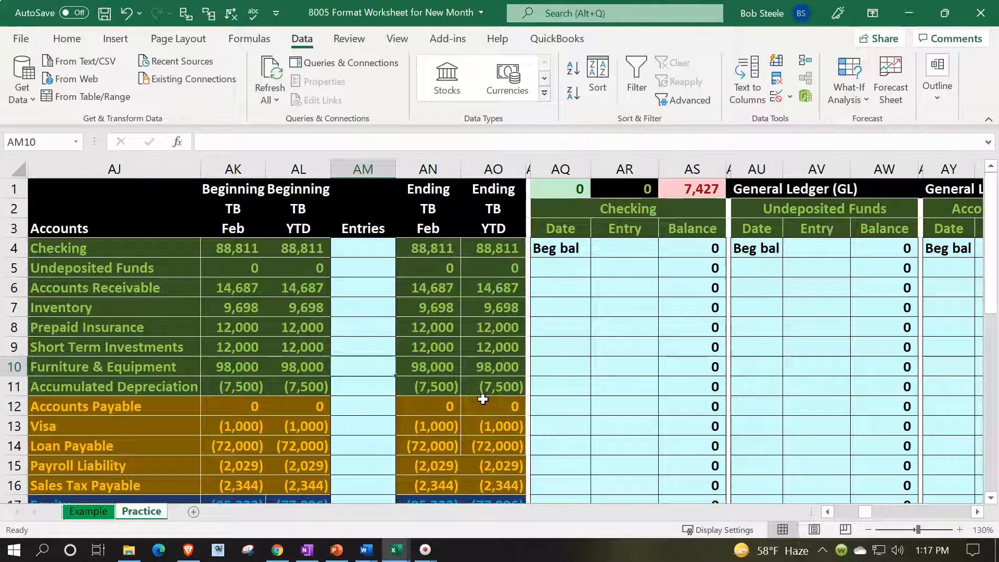
click(232, 168)
drag(232, 168, 397, 165)
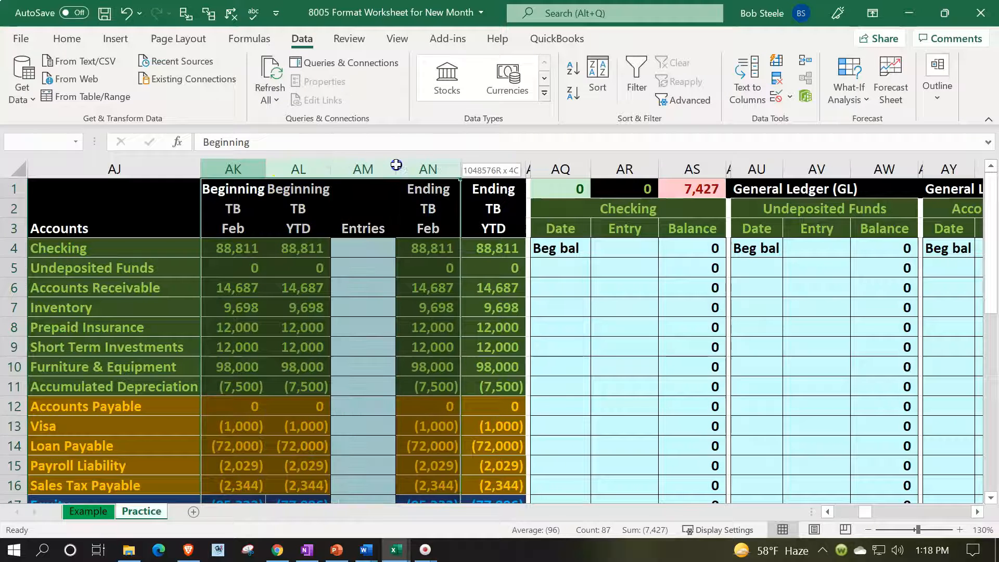
right_click(364, 339)
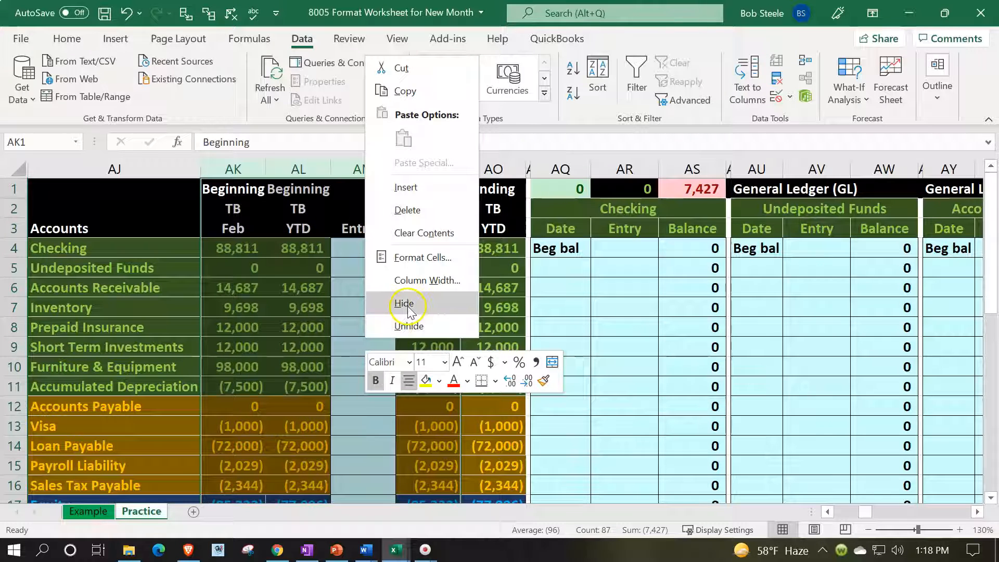
click(405, 304)
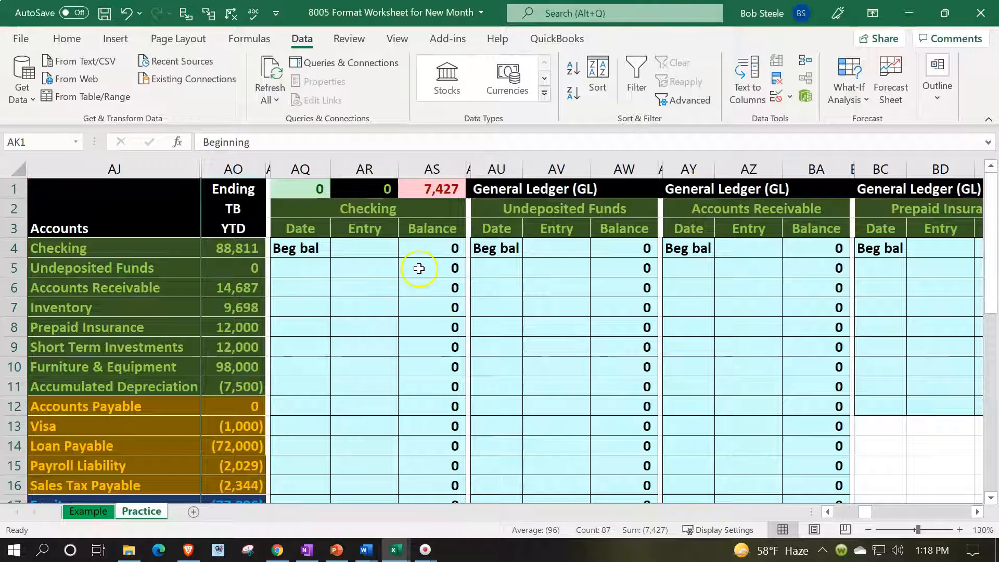
- Enter the beginning balances of the Checking ledger as 88,811 in AS4 and the Accounts Receivable ledger as 14,687 in BA4
click(425, 247)
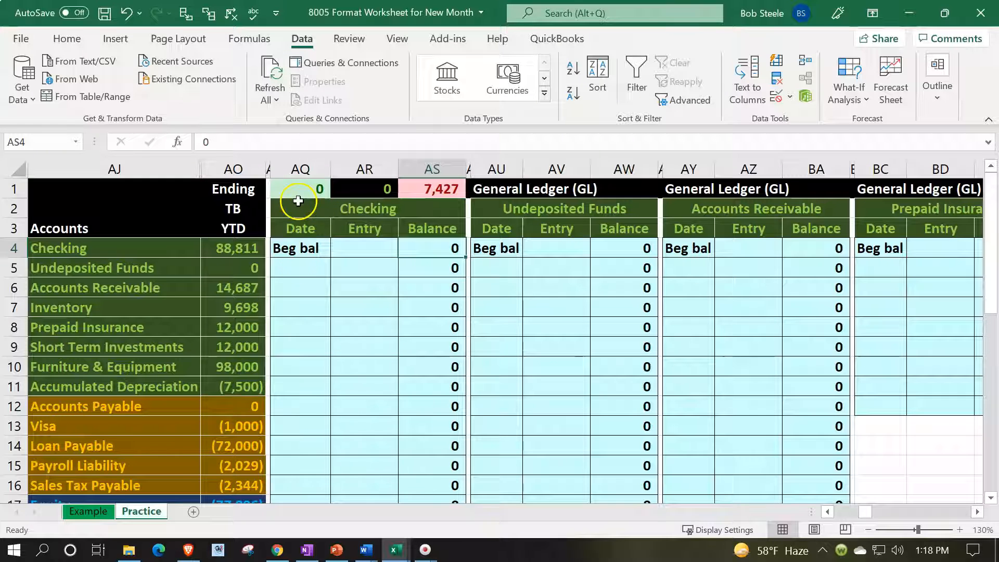
text(88)
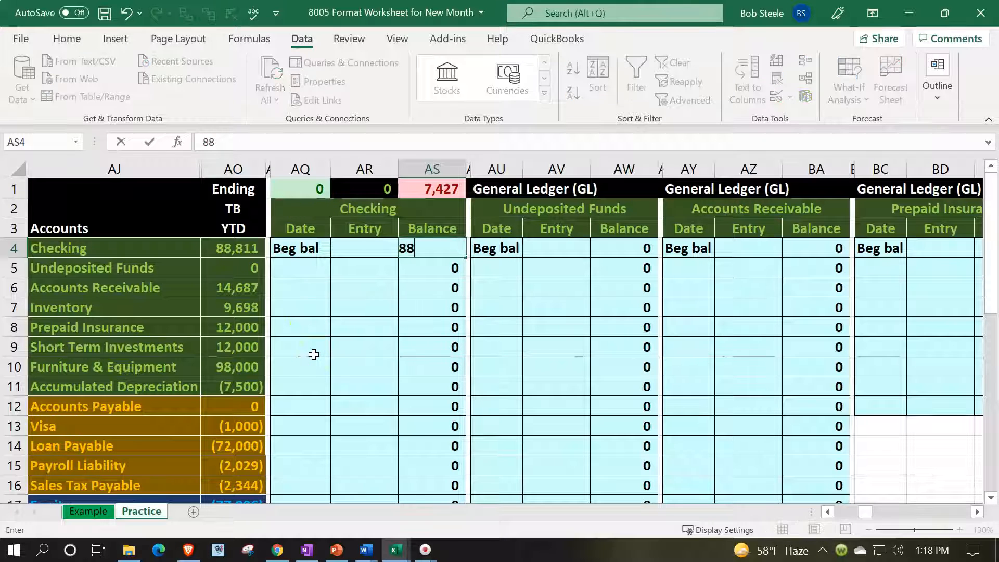
text(,811)
key(Return)
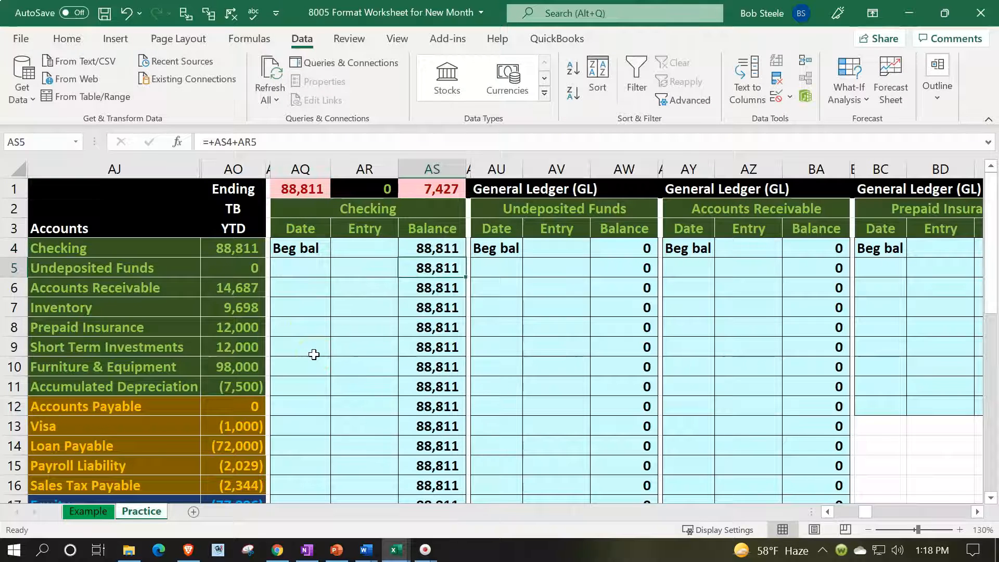
click(253, 289)
click(805, 245)
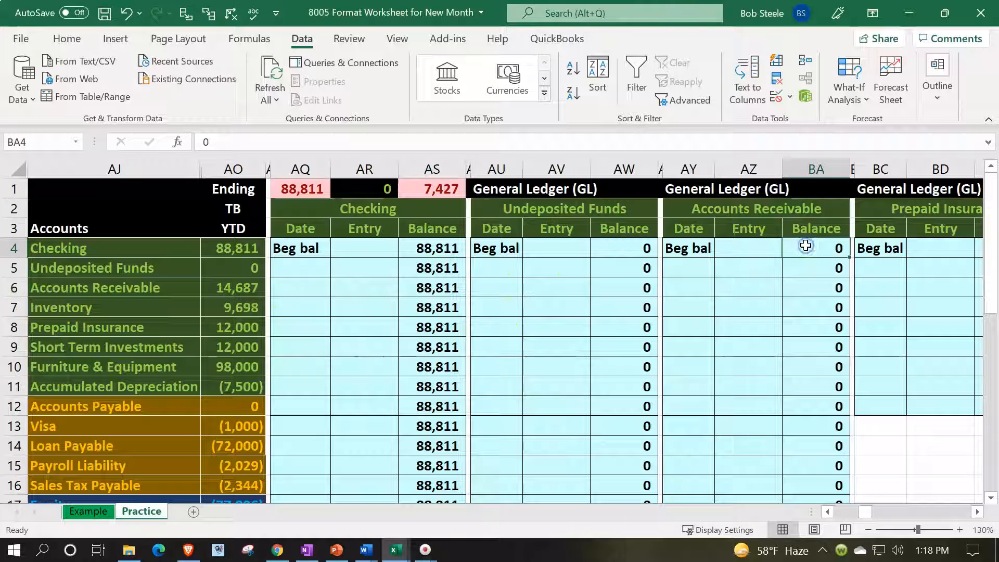
text(14,68)
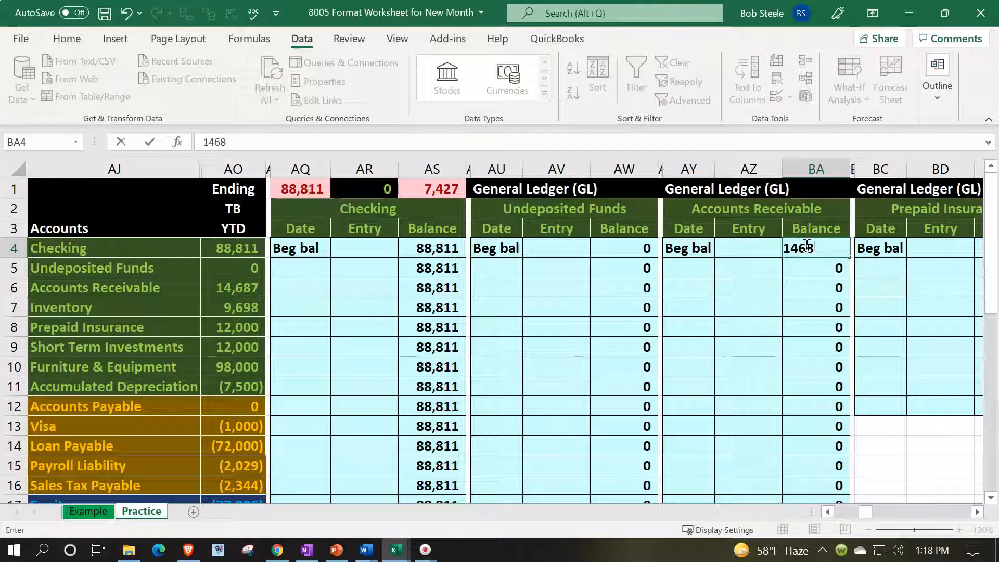
text(7)
key(Return)
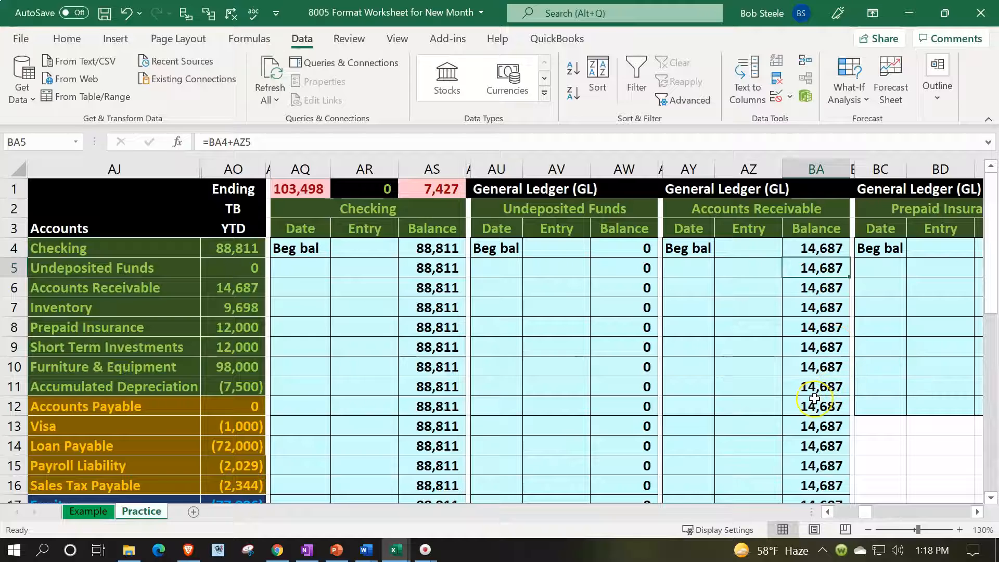
- Enter 9,698 as the beginning balance of the Inventory ledger in BA24
scroll(814, 398, down, 4)
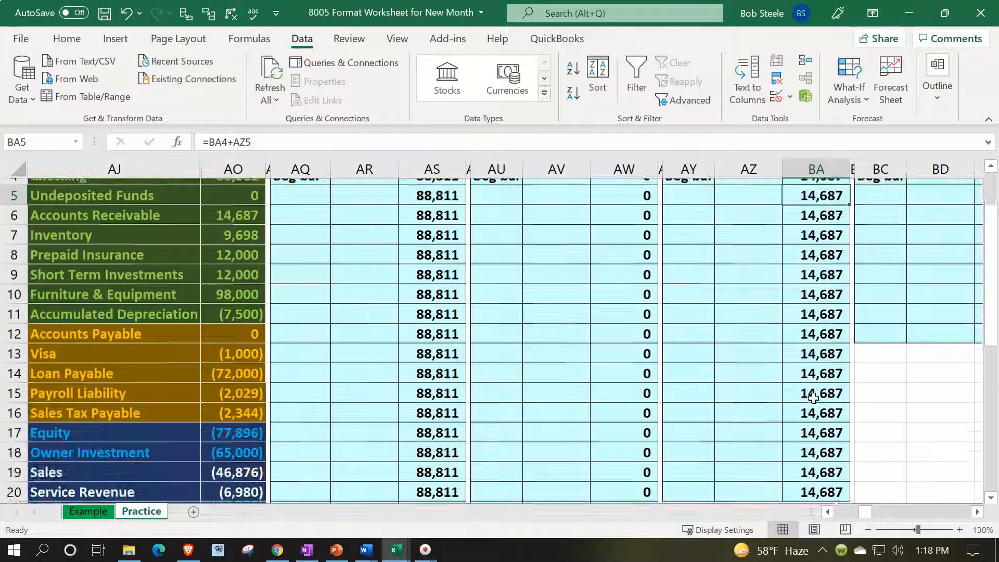
click(811, 399)
text(9,698)
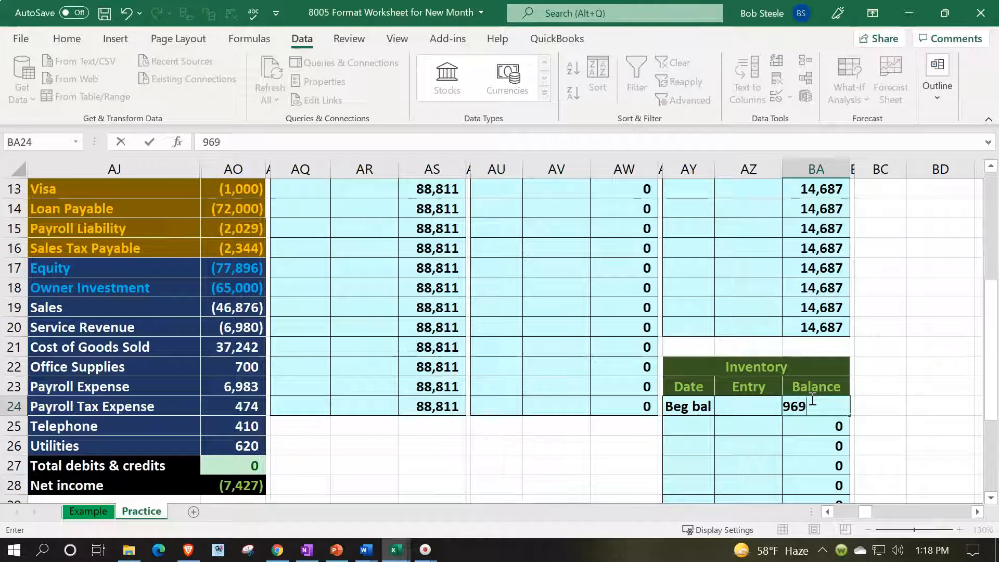
key(Return)
- Hide general ledger columns AP through BA, covering Checking, Undeposited Funds, Accounts Receivable and Inventory
scroll(669, 364, up, 4)
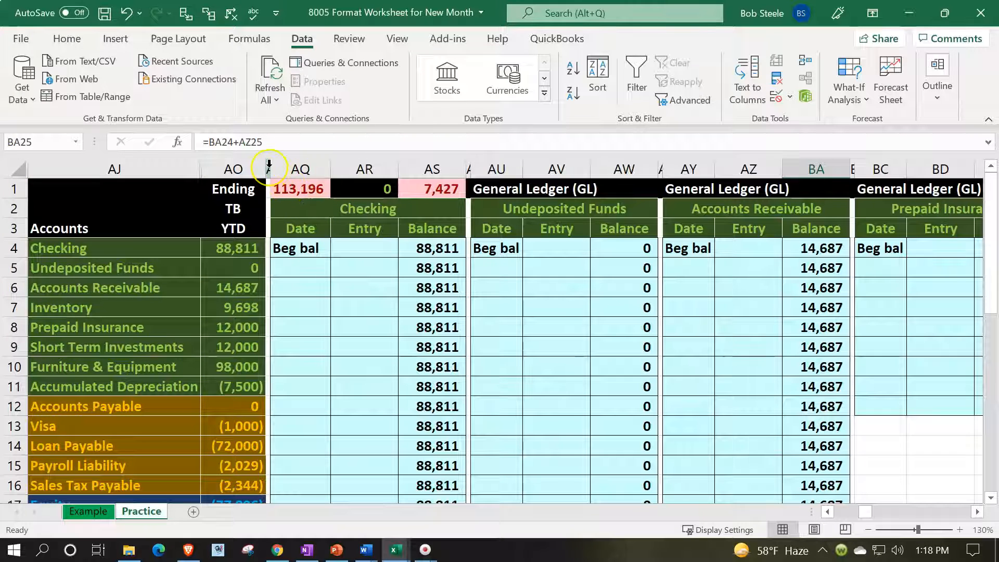
drag(269, 169, 806, 183)
right_click(395, 327)
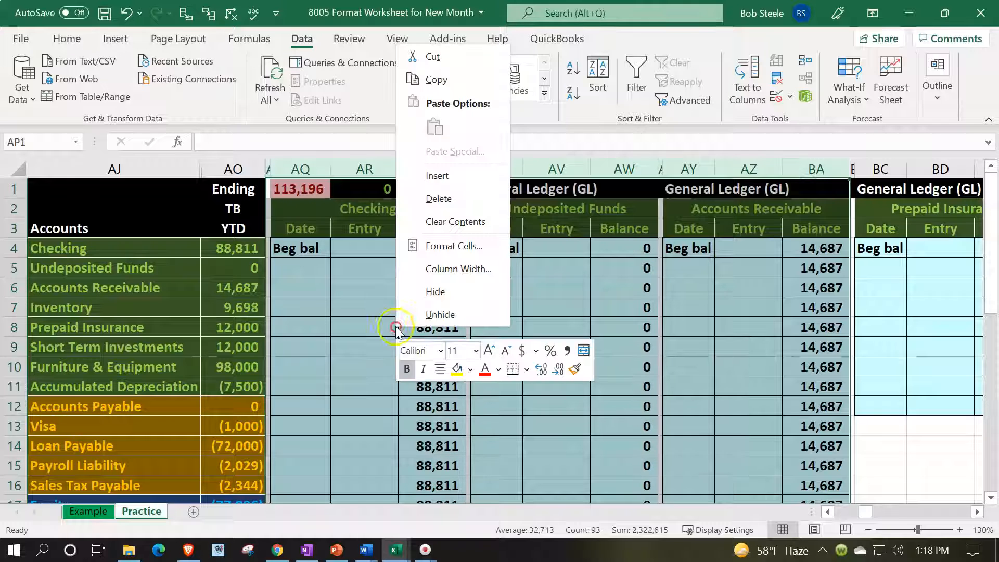
click(409, 291)
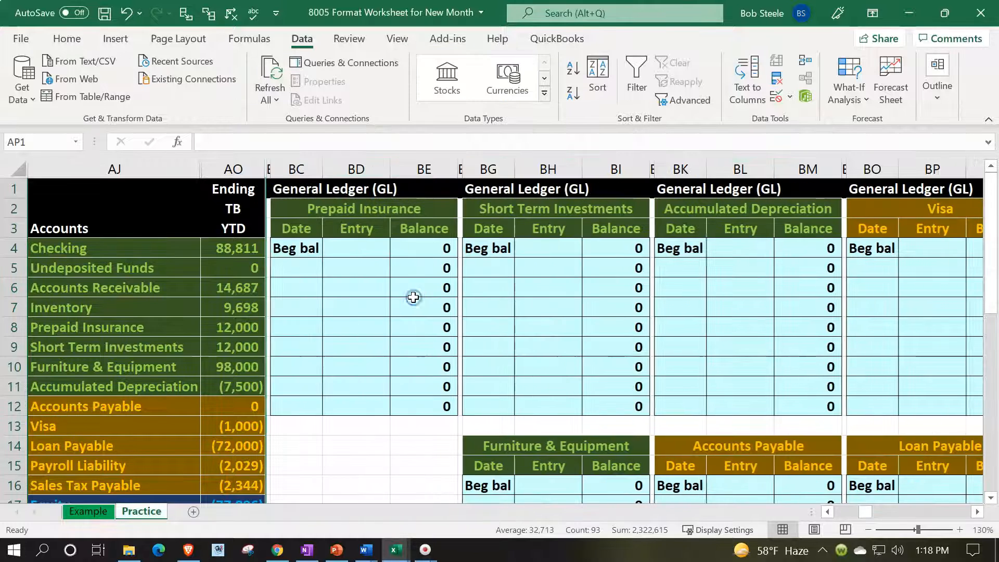
- Enter 12,000 as the beginning balance of both the Prepaid Insurance ledger in BE4 and the Short Term Investments ledger in BI4
click(417, 249)
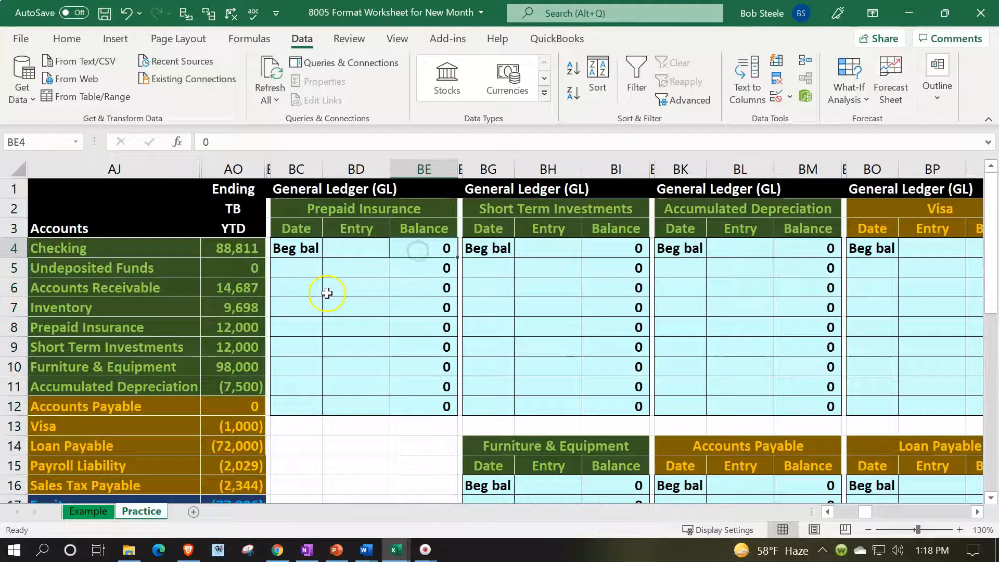
text(12)
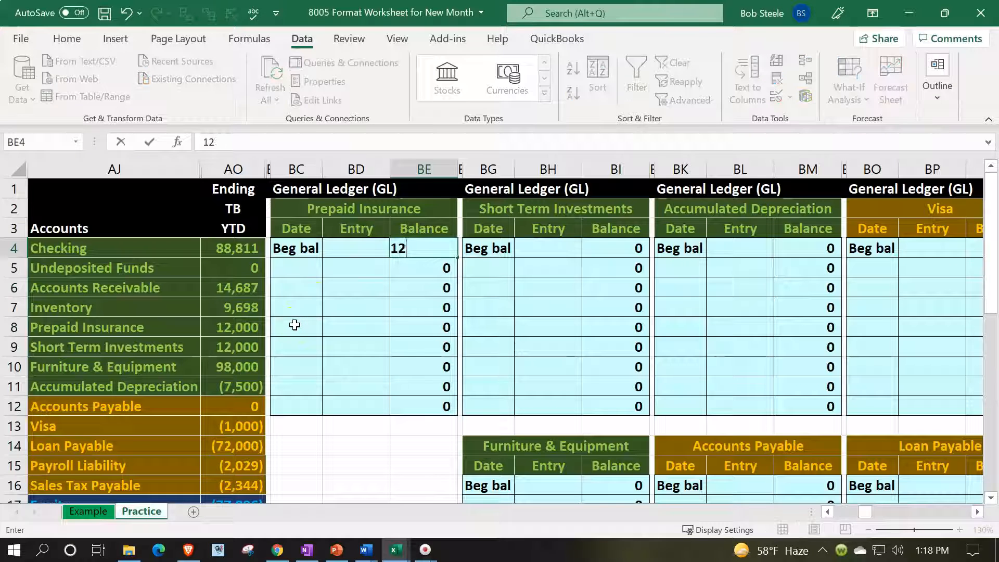
key(Return)
key(Right)
key(Right)
key(Right)
key(Up)
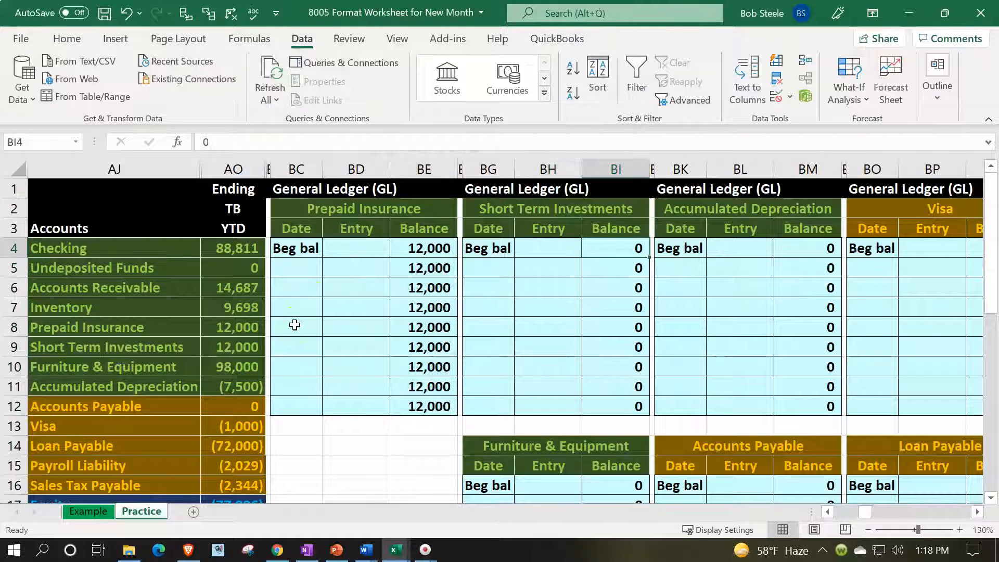
text(12,000)
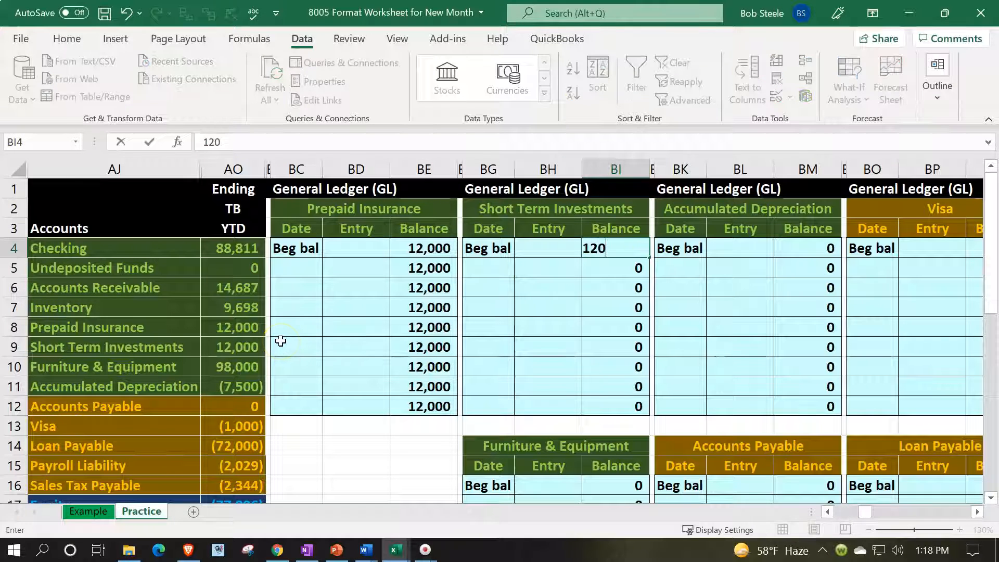
key(Return)
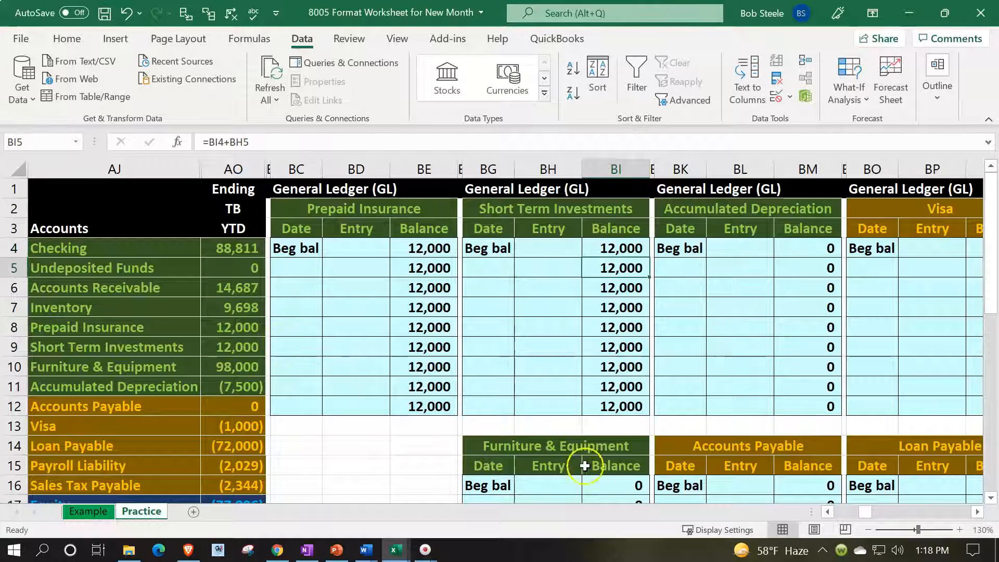
- Enter the beginning balances of Furniture & Equipment as 98,000 in BI16 and Accumulated Depreciation as -7500 in BM4
click(603, 479)
text(98)
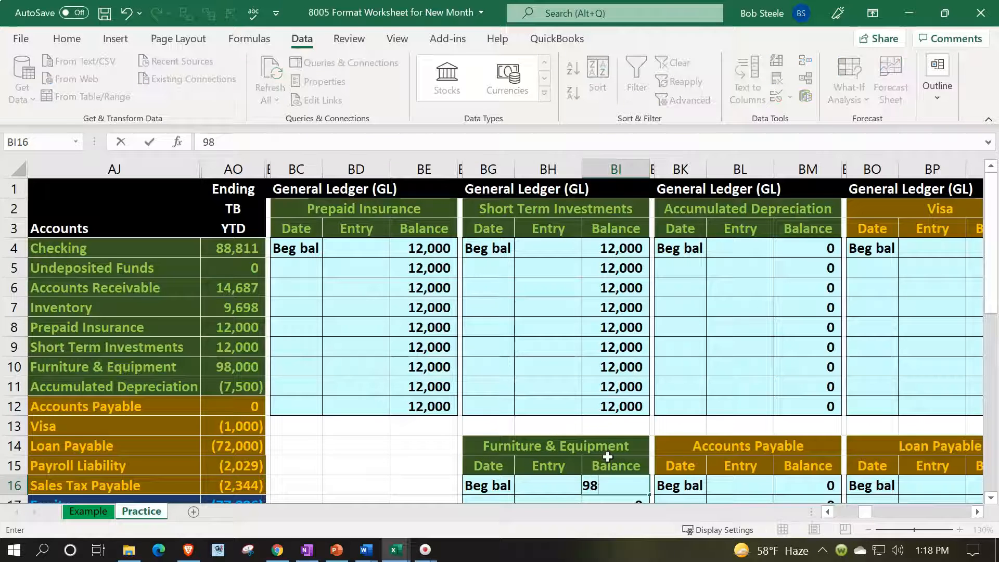
text(,000)
key(Return)
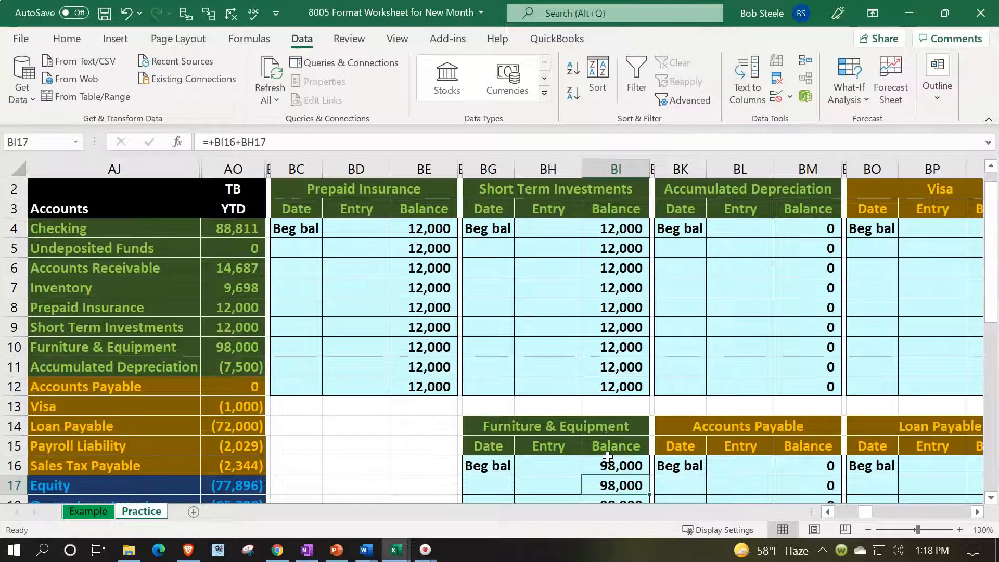
click(822, 229)
text(-7500)
key(Return)
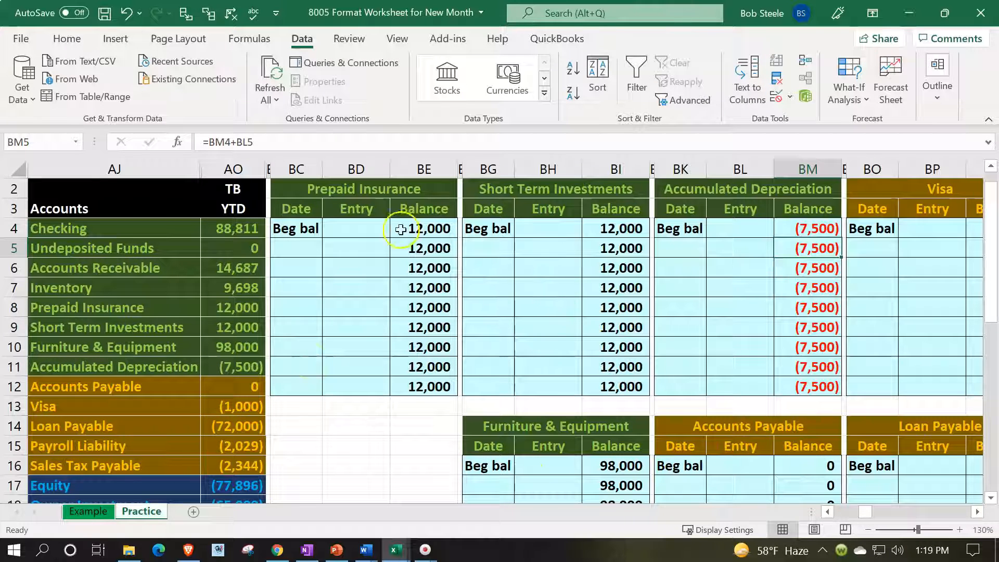
- Hide general ledger columns BB through BM, from Prepaid Insurance to Accumulated Depreciation and Accounts Payable
drag(792, 166, 271, 170)
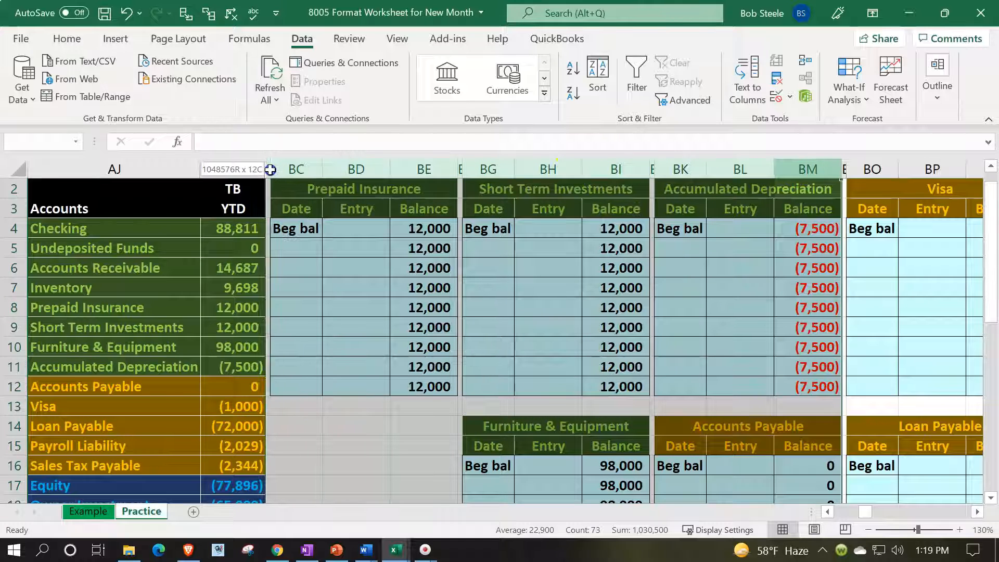
right_click(335, 286)
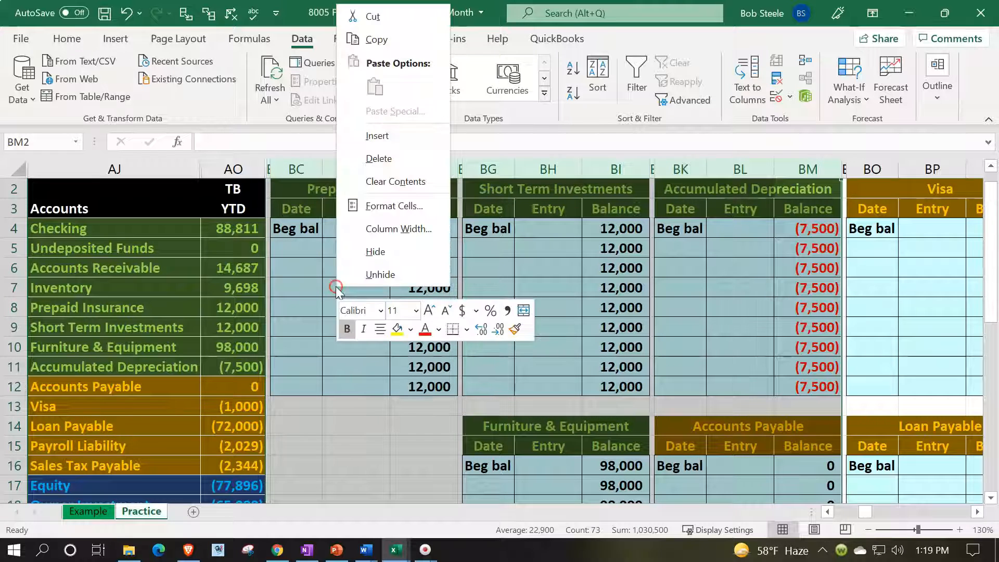
click(365, 247)
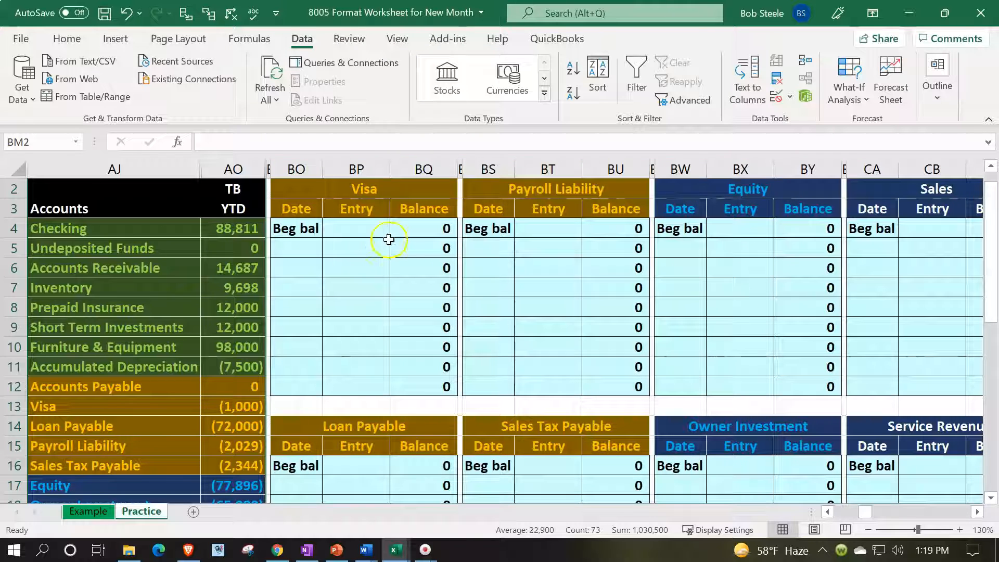
- Enter the beginning balances of the Visa ledger as -1000 in BQ4 and the Loan Payable ledger as -72000 in BQ16
click(407, 232)
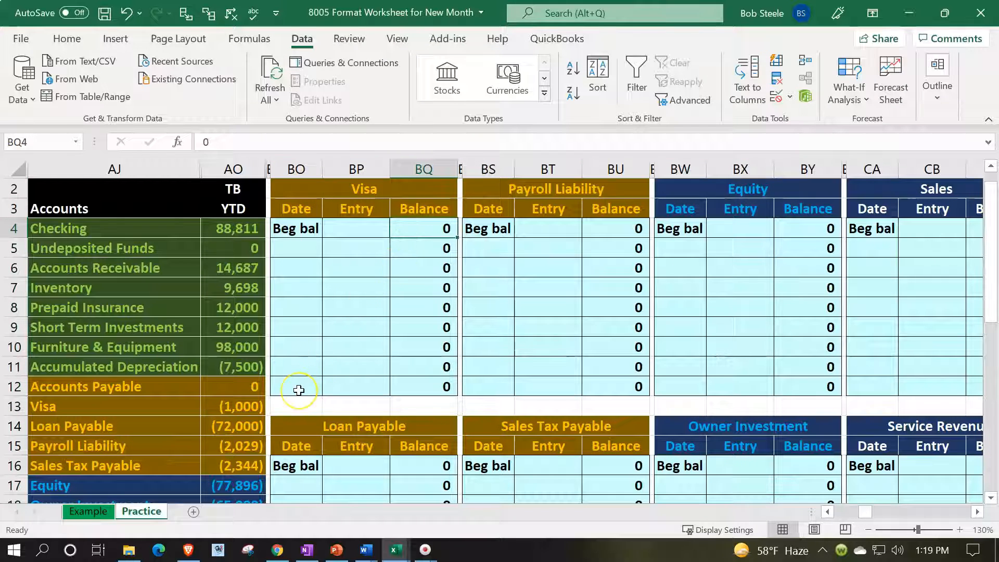
text(-1000)
key(Return)
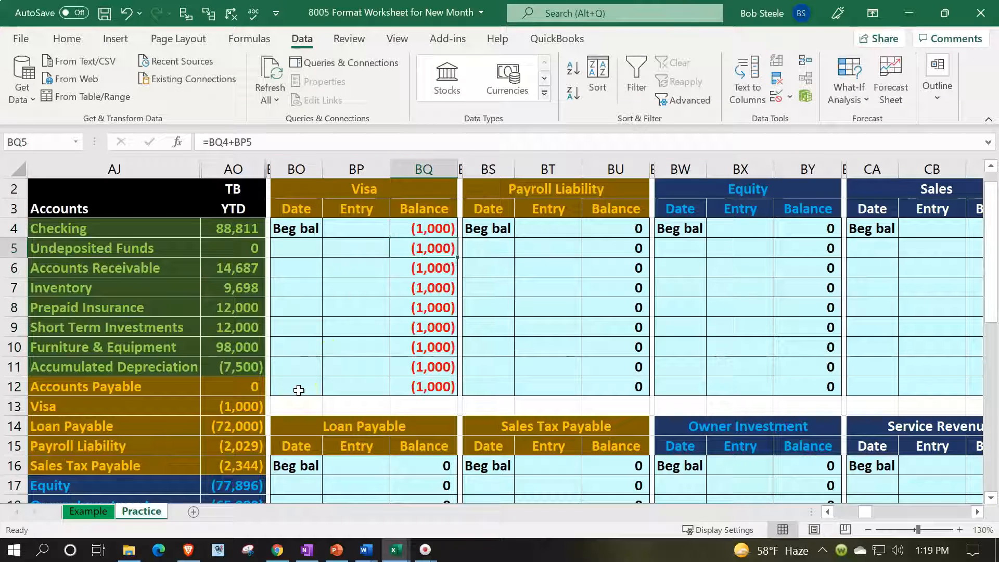
click(440, 468)
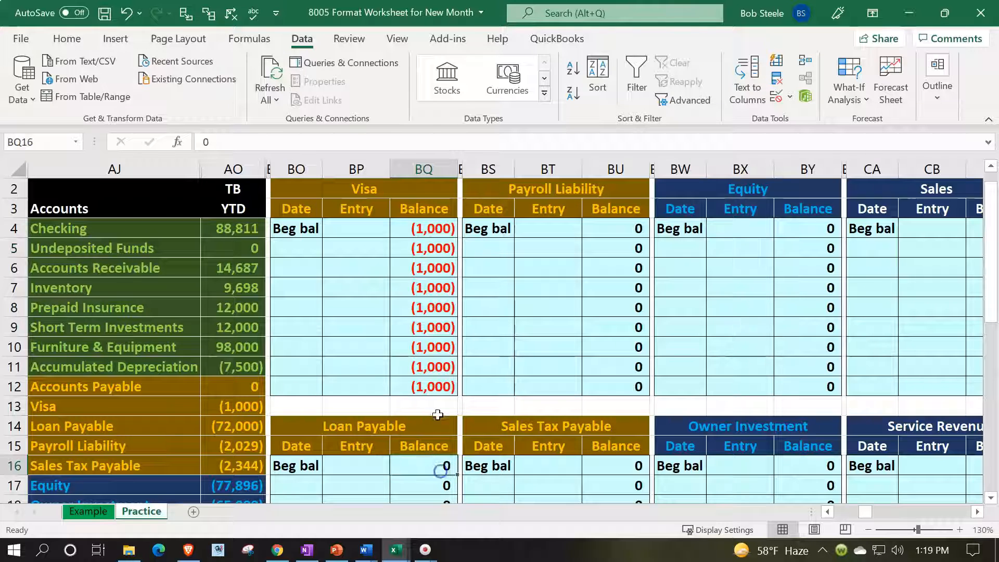
text(-72000)
key(Return)
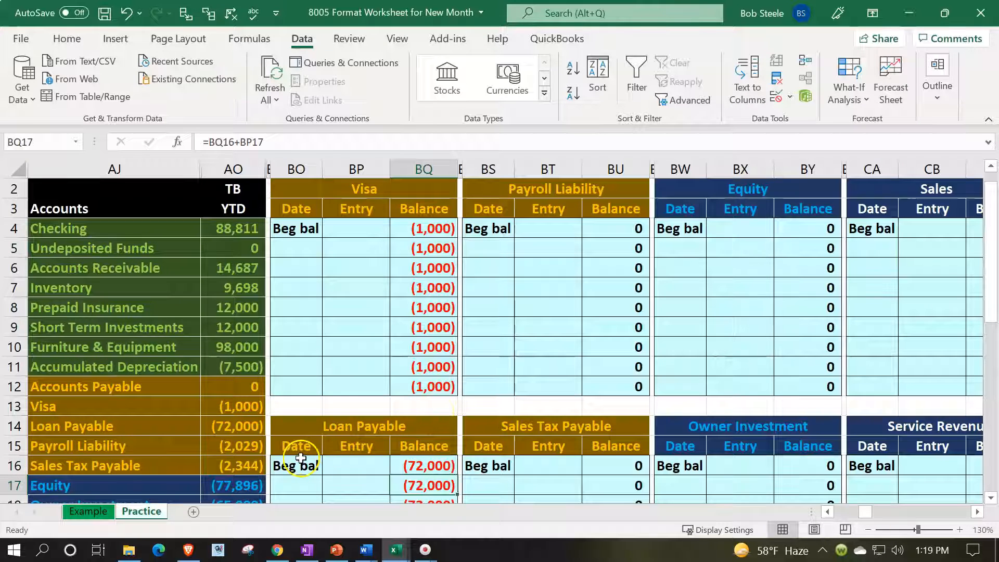
- Enter the beginning balances of the Payroll Liability ledger as -2029 in BU4 and the Sales Tax Payable ledger as -2344 in BU16
click(624, 228)
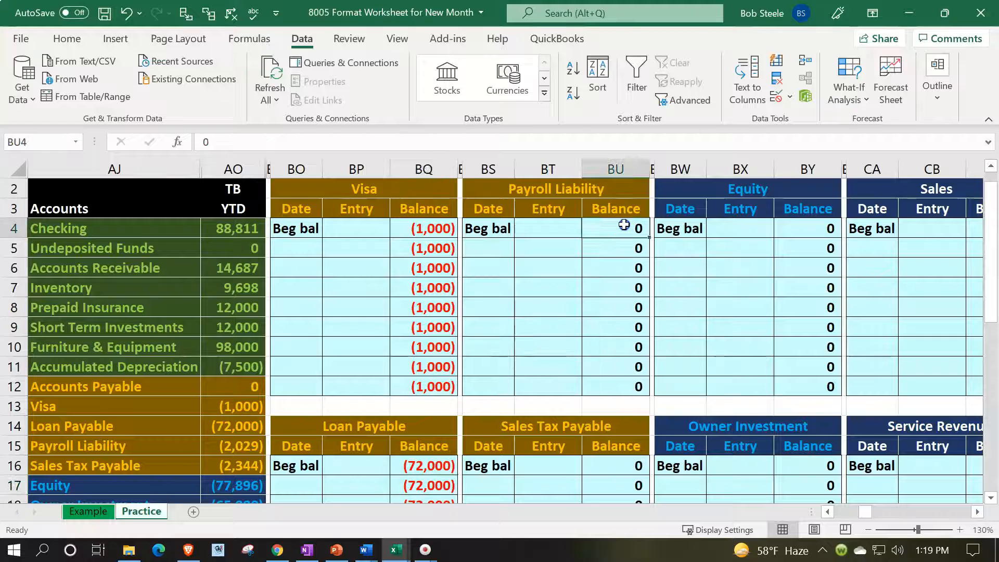
text(-)
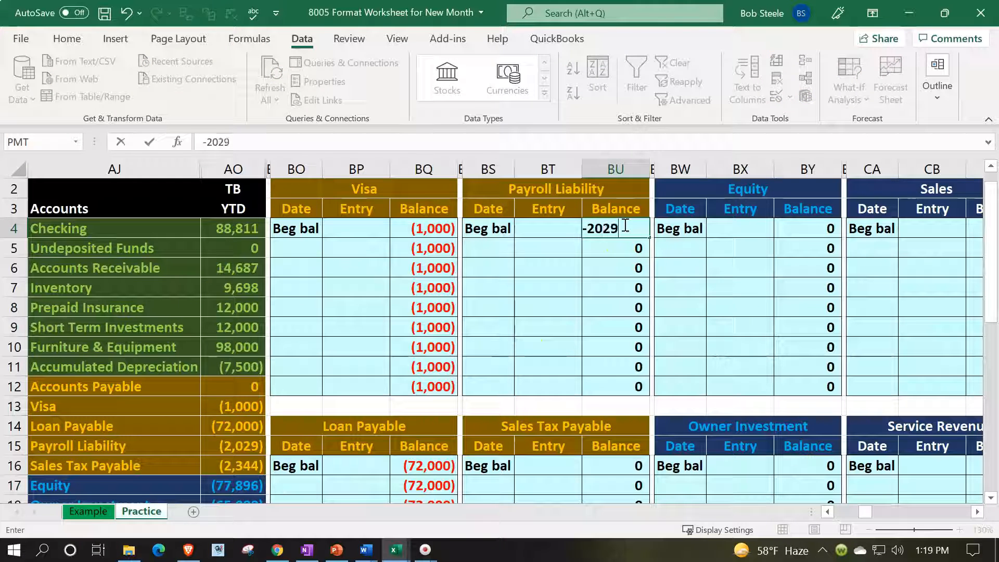
text(2029)
key(Return)
click(627, 465)
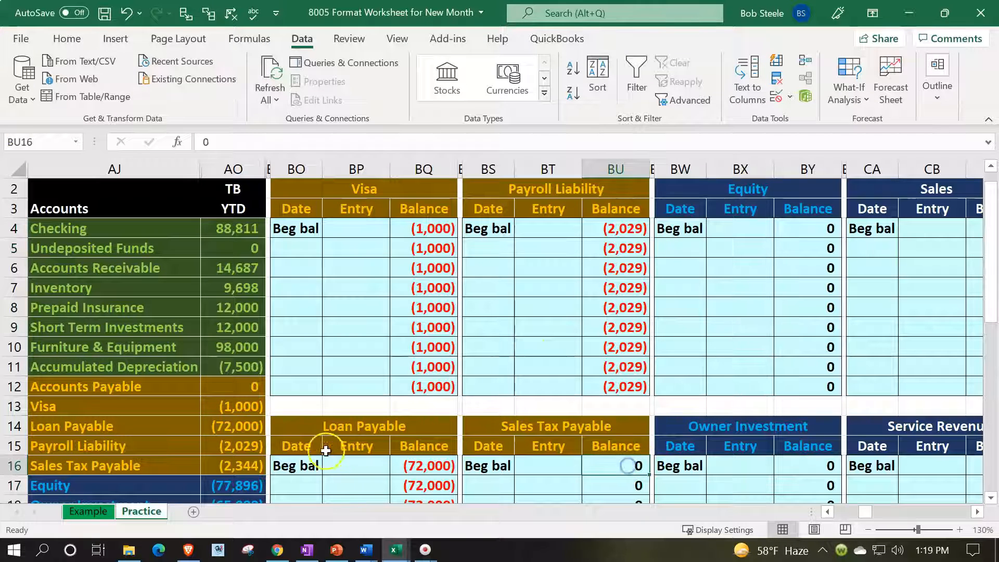
text(-2344)
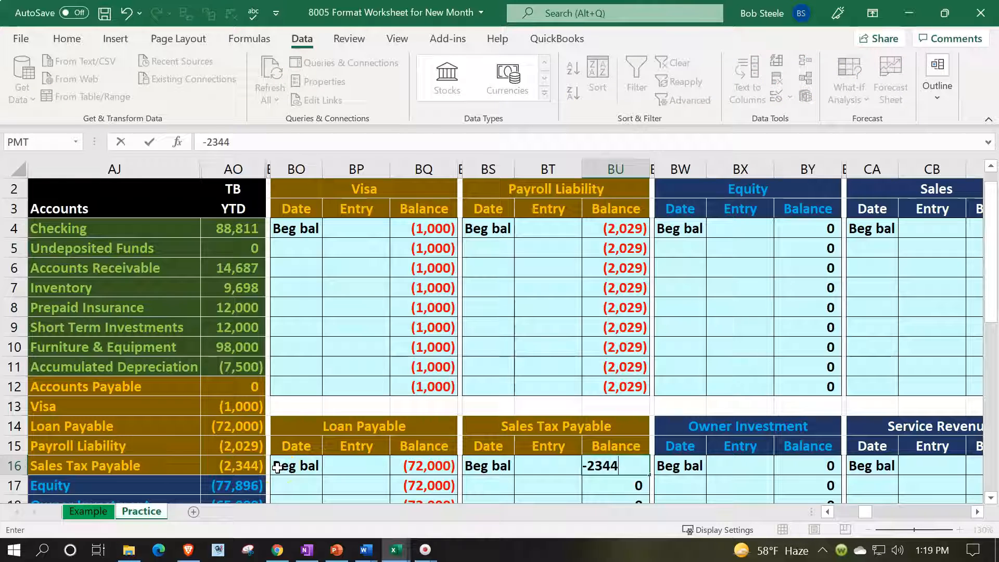
key(Return)
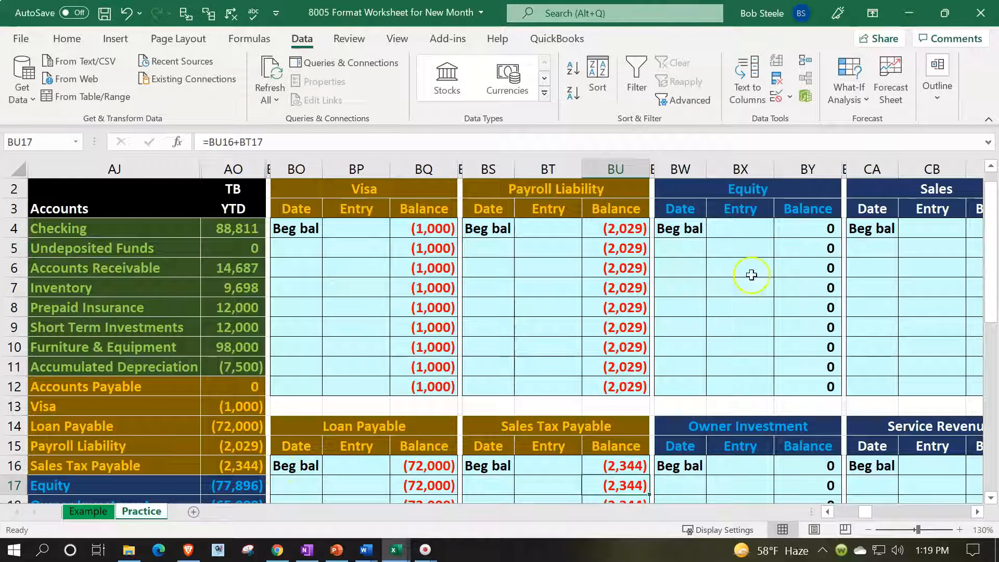
- Enter the beginning balances of the Equity ledger as -77896 in BY4 and the Owner Investment ledger as -65000 in BY16
click(812, 225)
text(-77896)
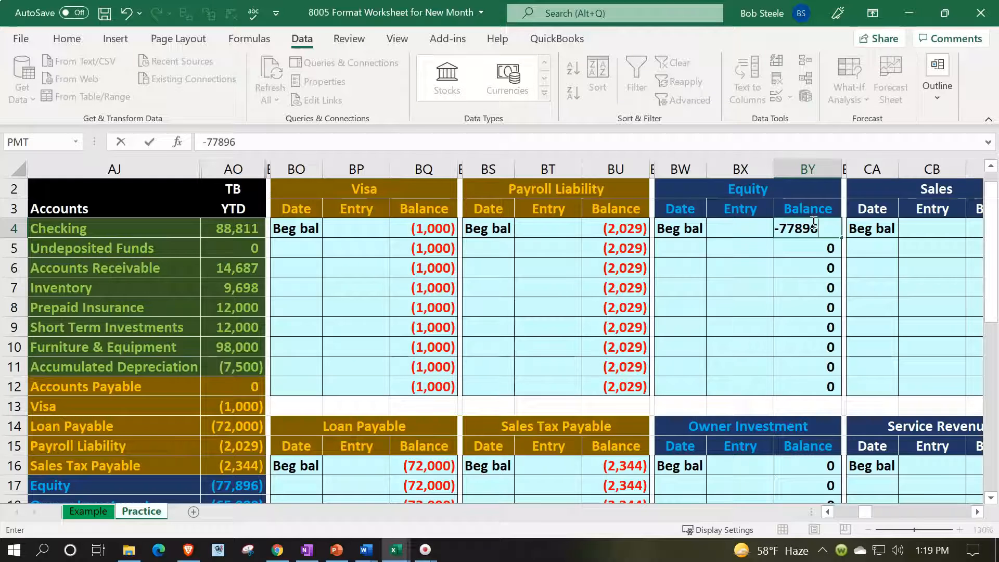
key(Return)
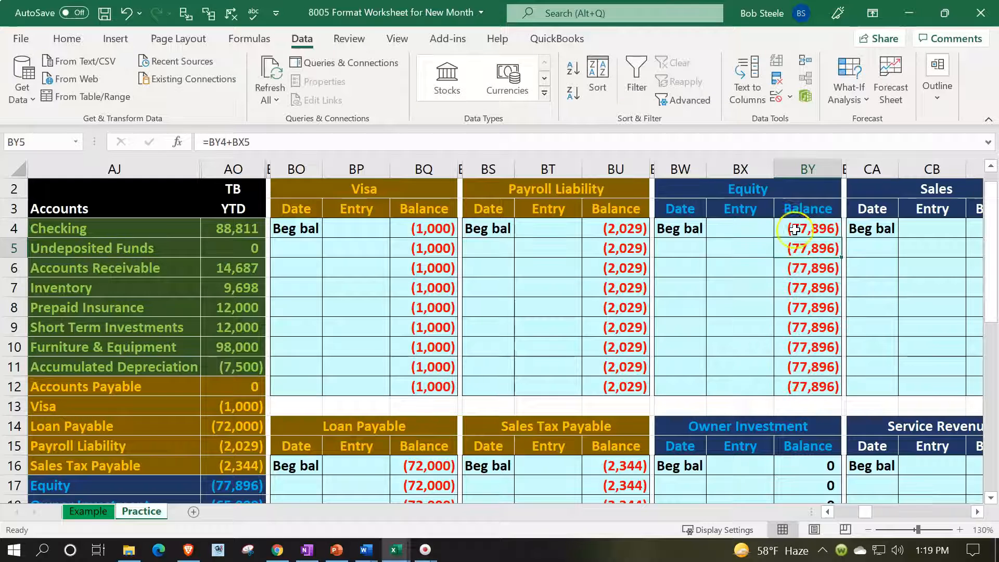
scroll(758, 361, down, 1)
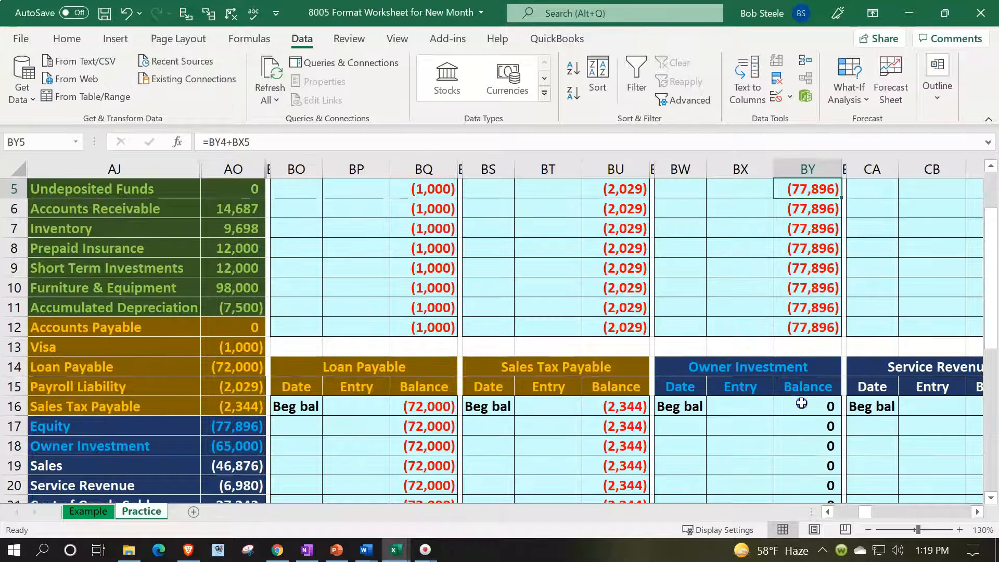
click(801, 403)
text(-)
text(65000)
key(Return)
scroll(785, 406, up, 1)
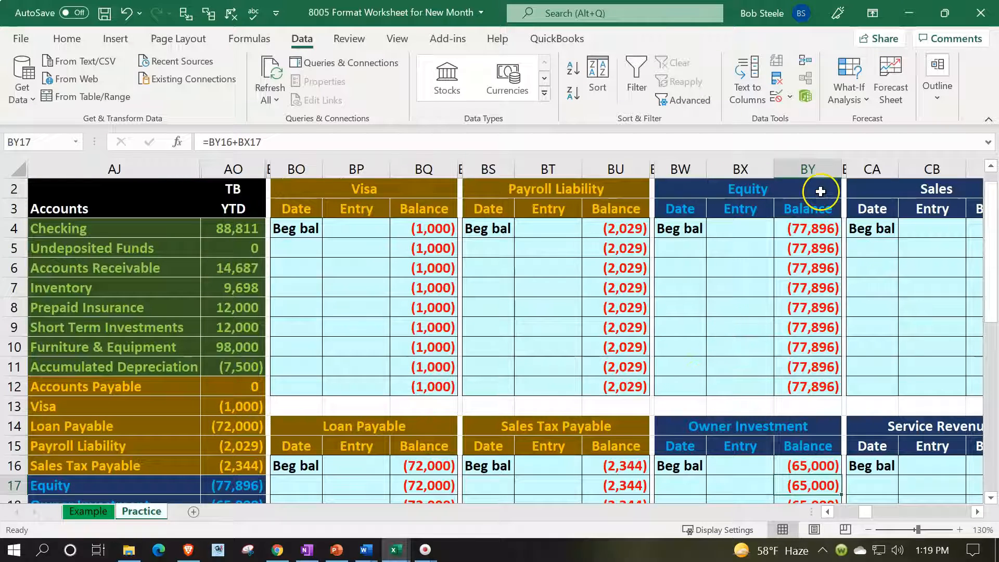
- Hide general ledger columns BN through BY, from Visa and Loan Payable to Equity and Owner Investment
drag(749, 169, 269, 173)
right_click(343, 256)
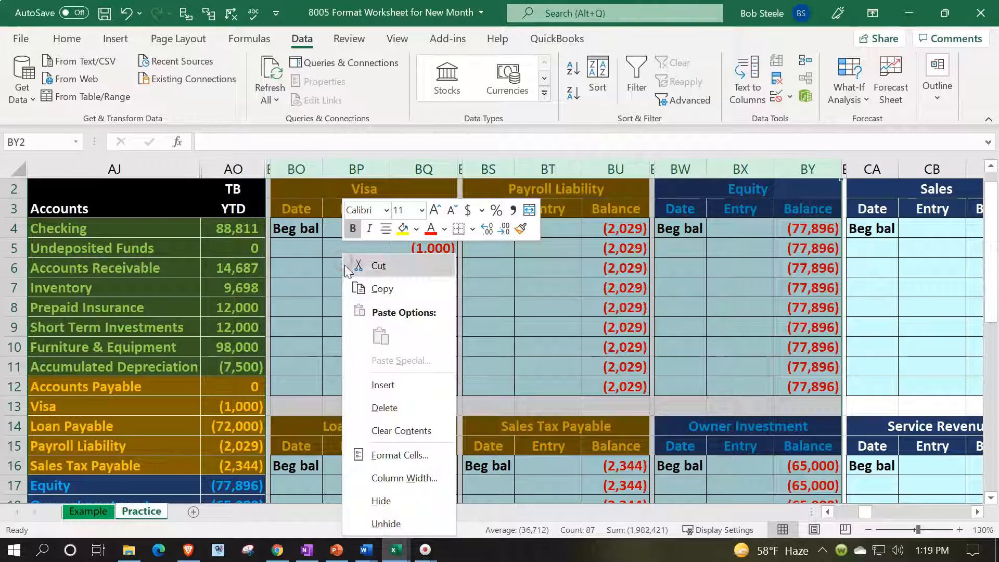
click(381, 500)
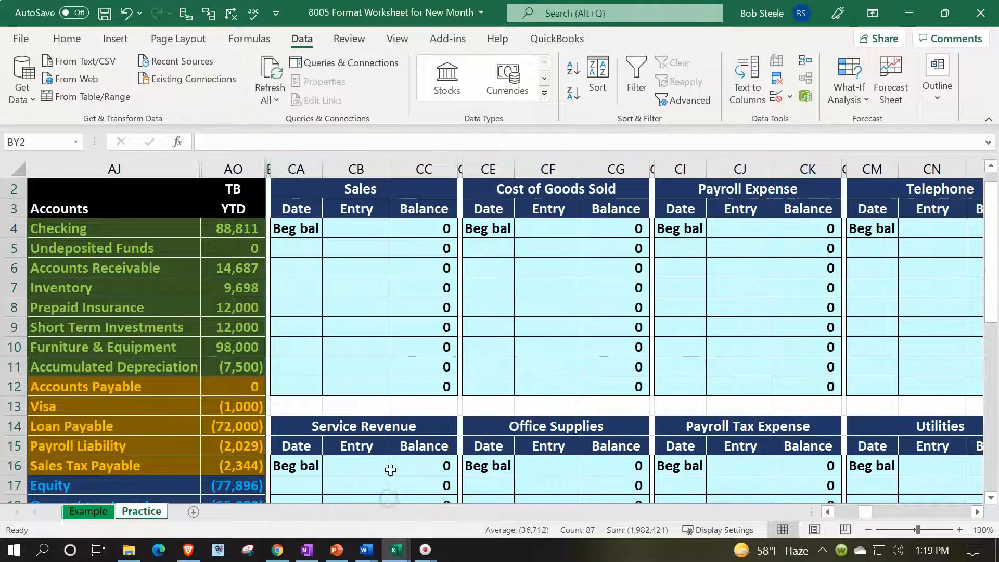
- Enter the beginning balances of the Sales ledger as -46876 in CC4 and the Service Revenue ledger as -6980 in CC16
scroll(411, 357, down, 1)
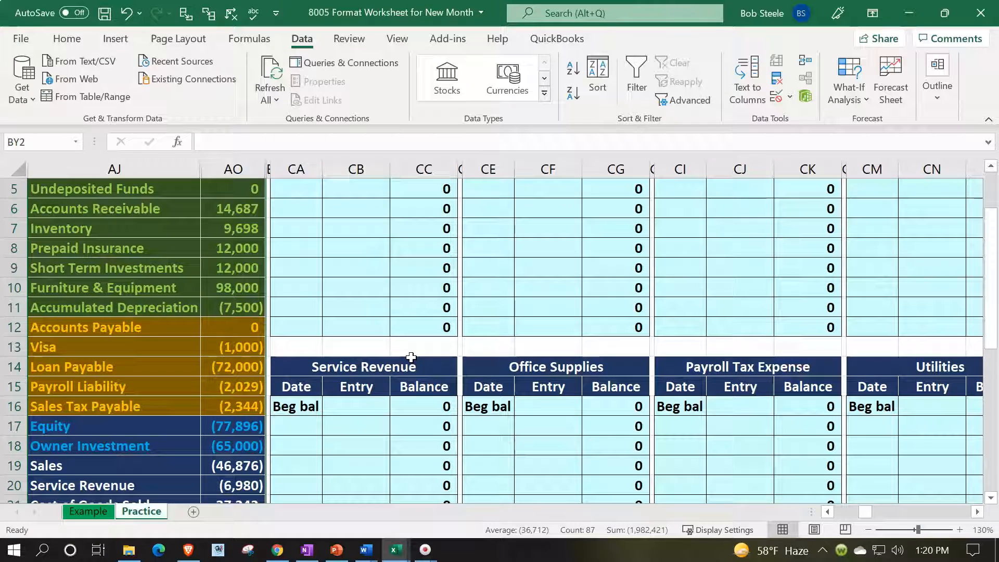
scroll(411, 356, up, 1)
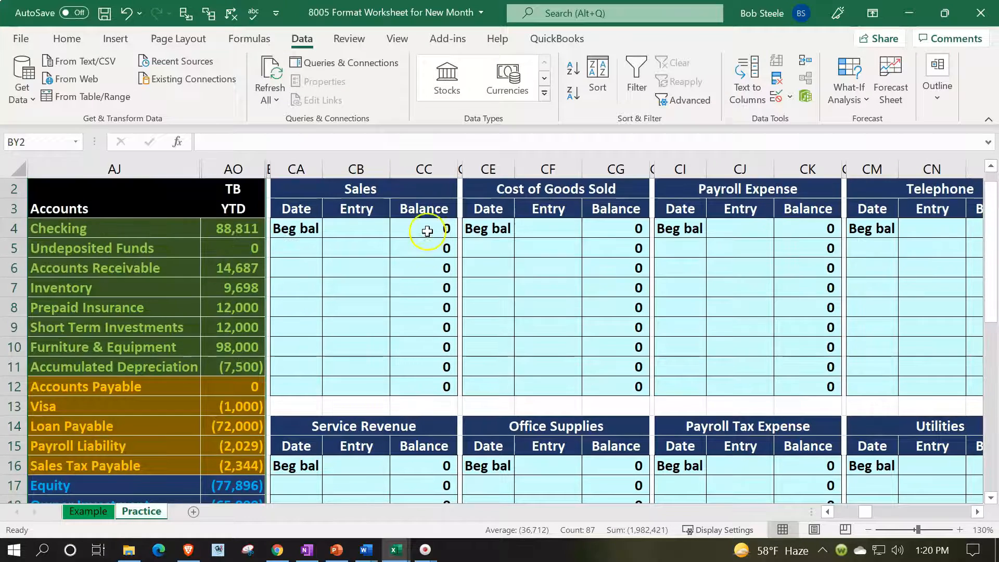
click(423, 228)
text(-46876)
key(Return)
scroll(434, 422, down, 1)
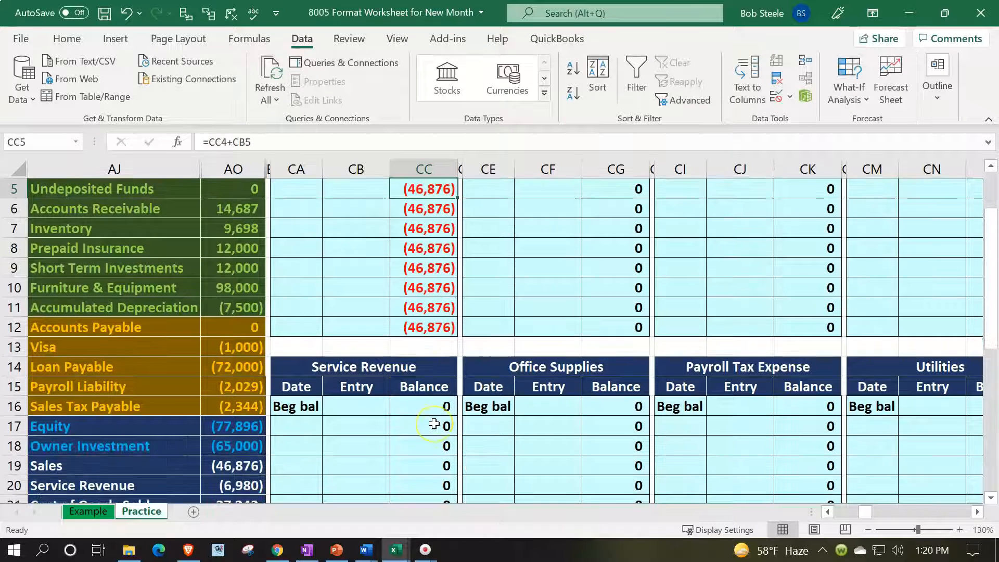
click(428, 411)
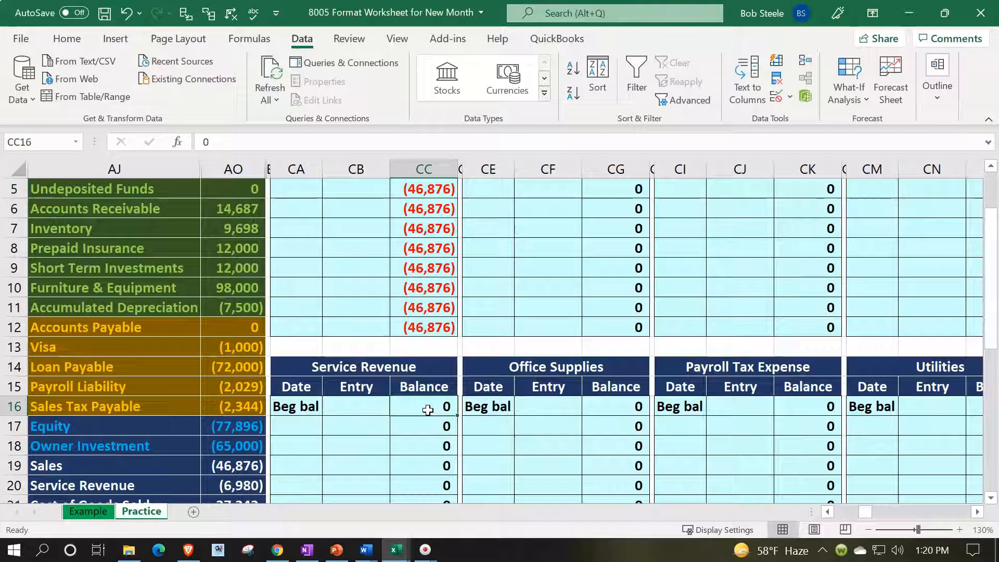
text(-6980)
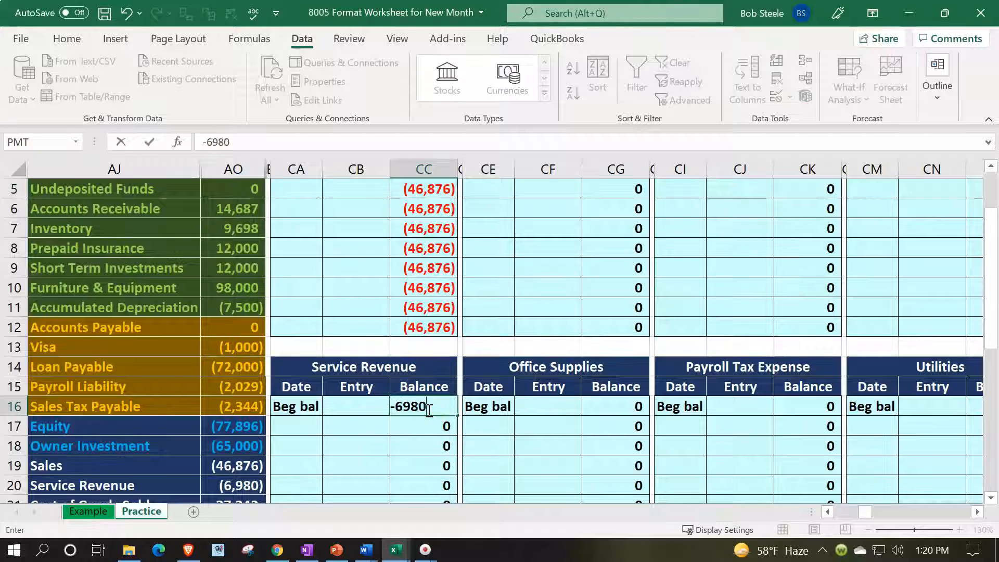
key(Return)
scroll(428, 411, down, 1)
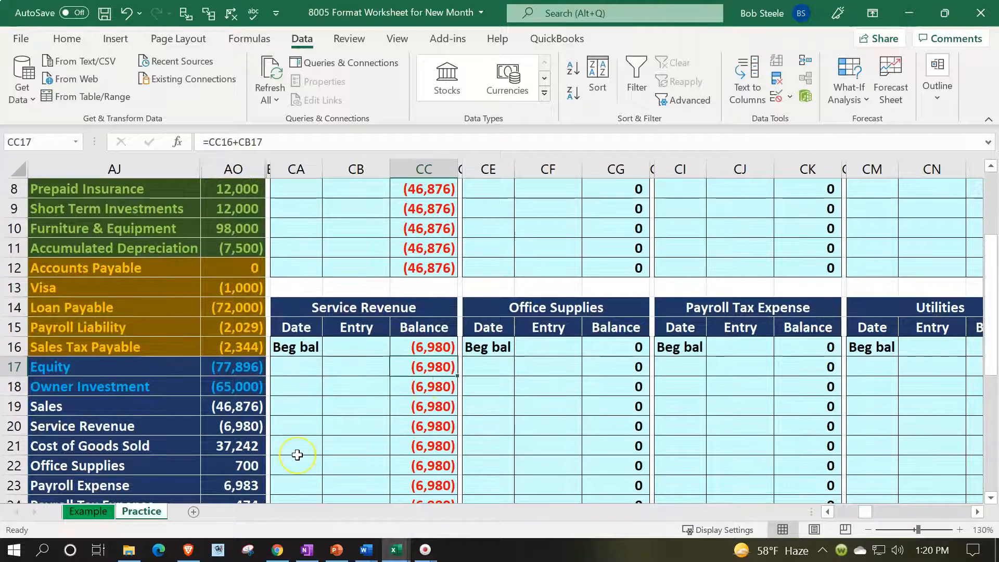
- Enter the beginning balances of the Cost of Goods Sold ledger as 3724 in CG4 and the Office Supplies ledger as 700 in CG16
scroll(297, 455, up, 3)
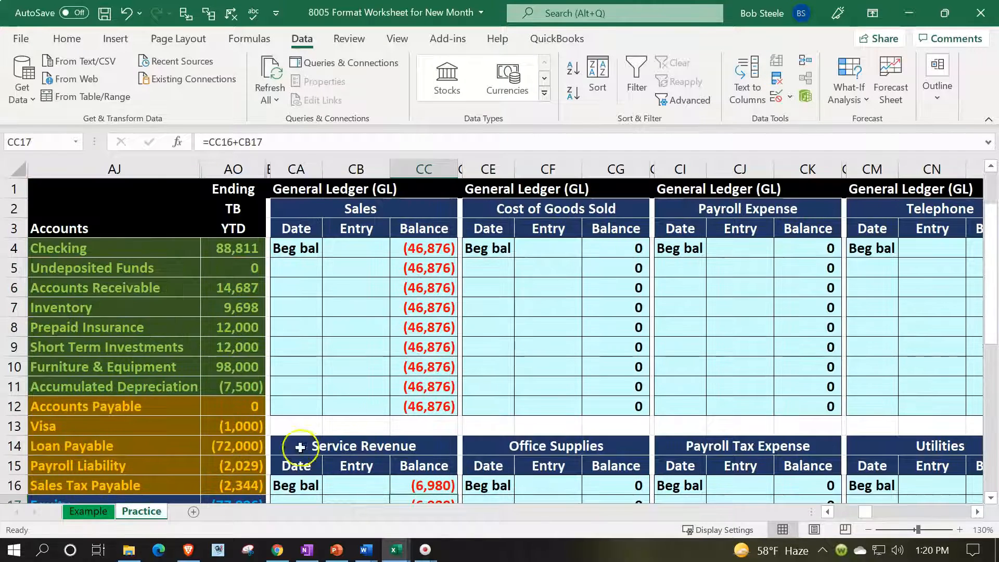
click(607, 247)
text(3,724)
key(Return)
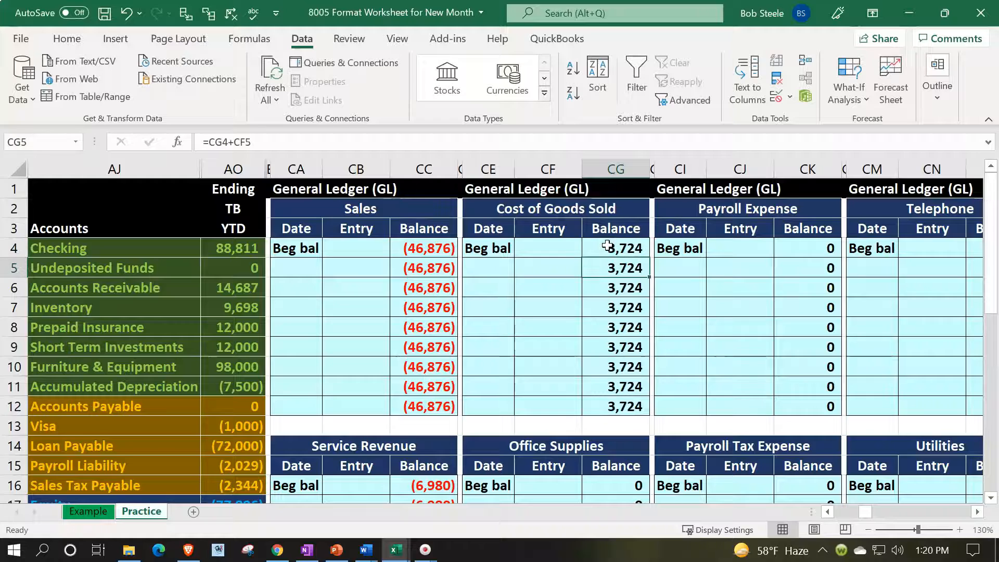
scroll(616, 281, down, 2)
click(615, 358)
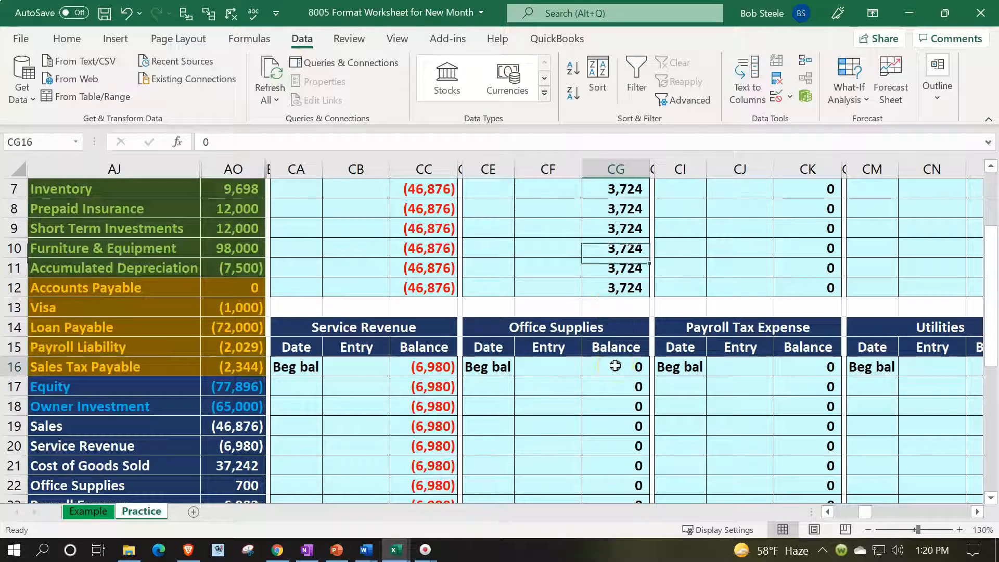
text(70)
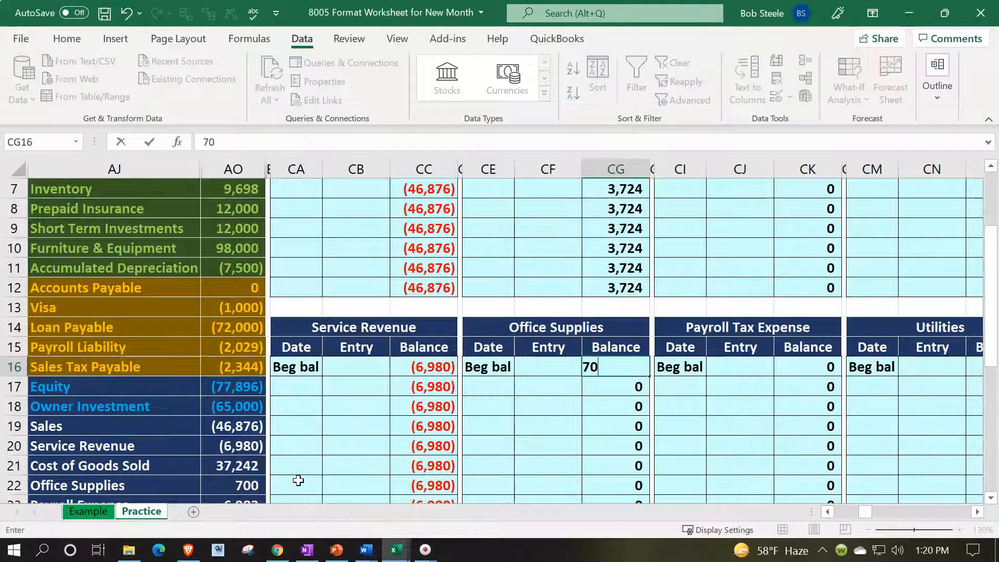
text(0)
key(Return)
scroll(298, 479, down, 1)
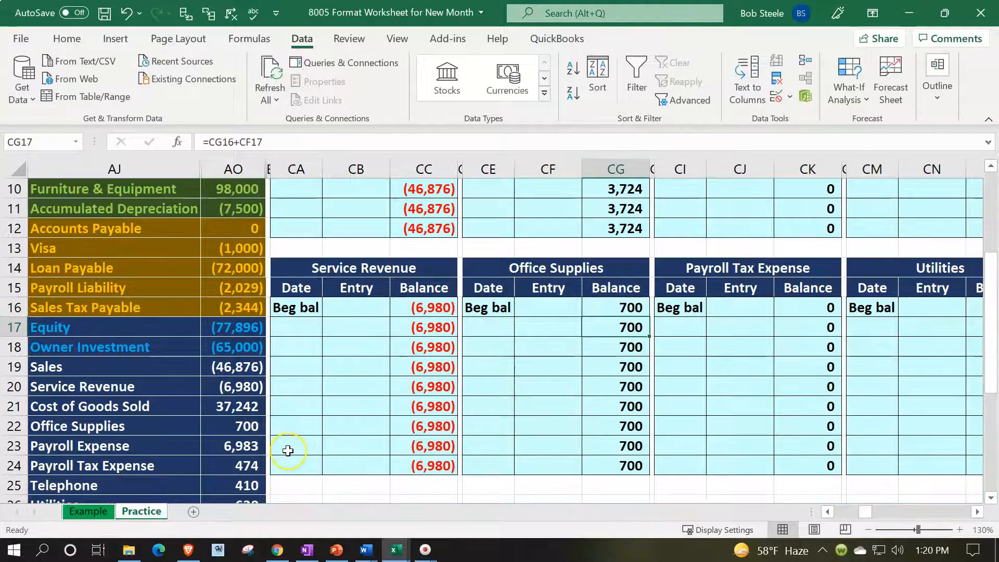
- Enter the beginning balances of the Payroll Expense ledger as 6983 in CK4 and the Payroll Tax Expense ledger as 474 in CK16
scroll(287, 451, up, 3)
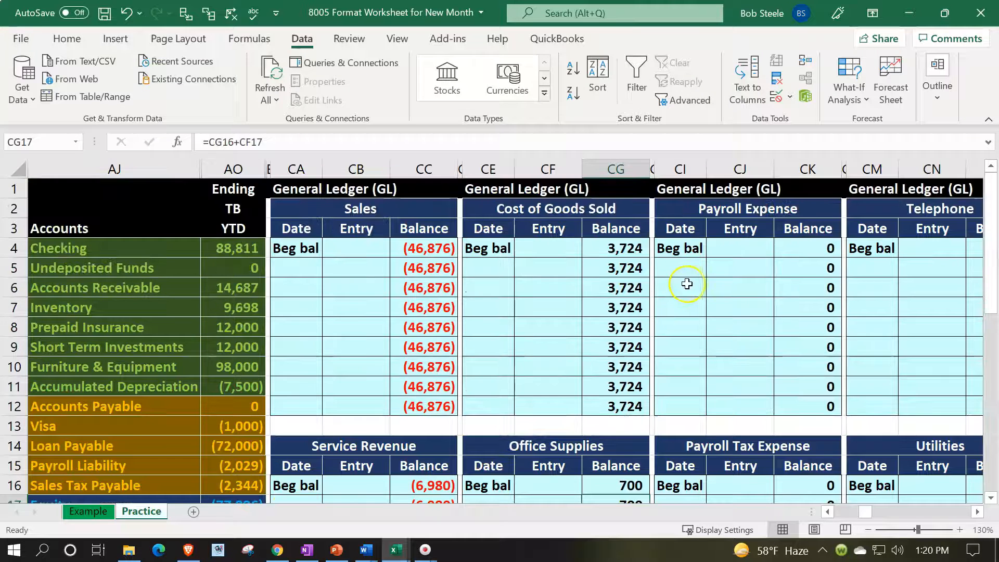
click(790, 249)
text(6983)
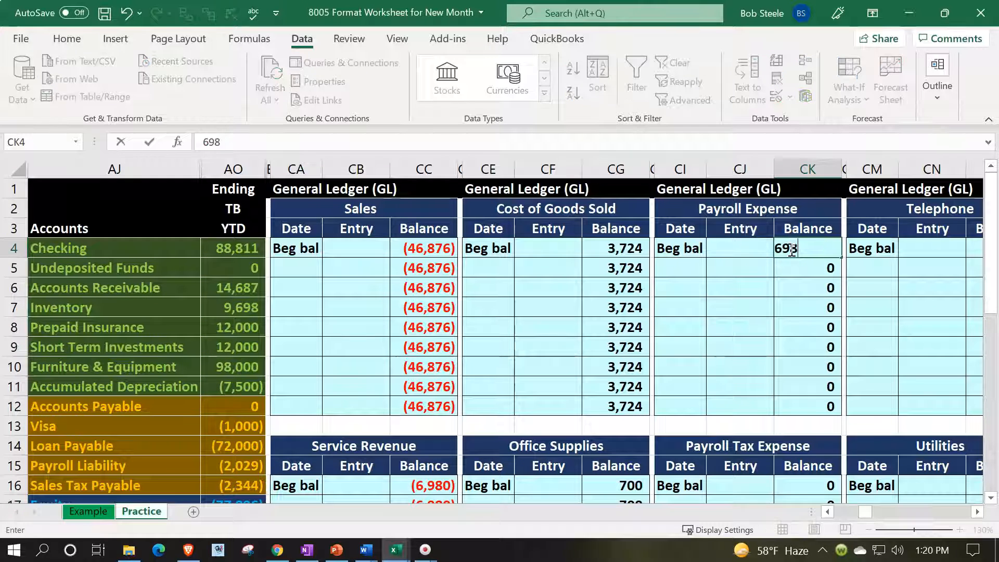
key(Return)
scroll(801, 292, down, 2)
click(814, 367)
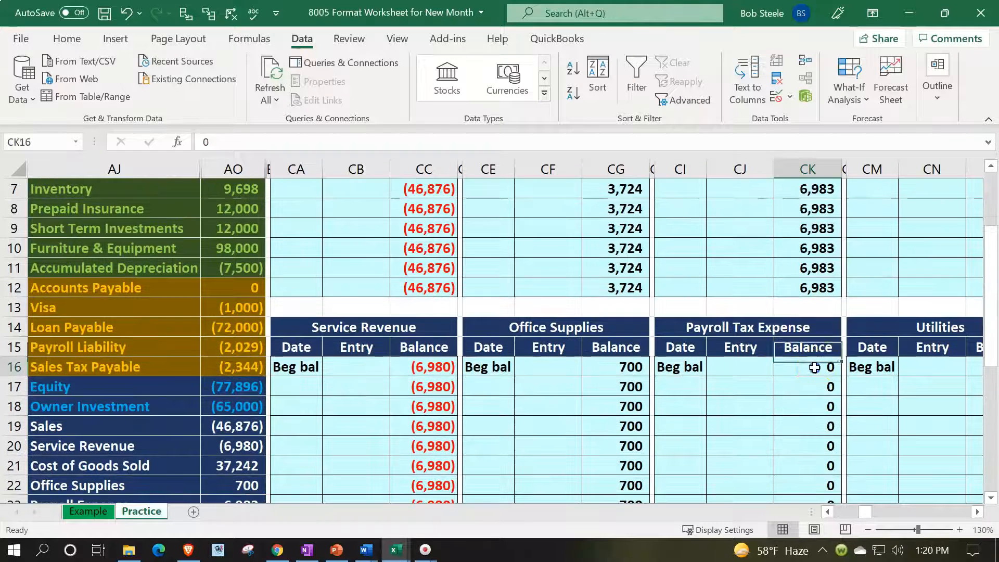
scroll(718, 392, down, 1)
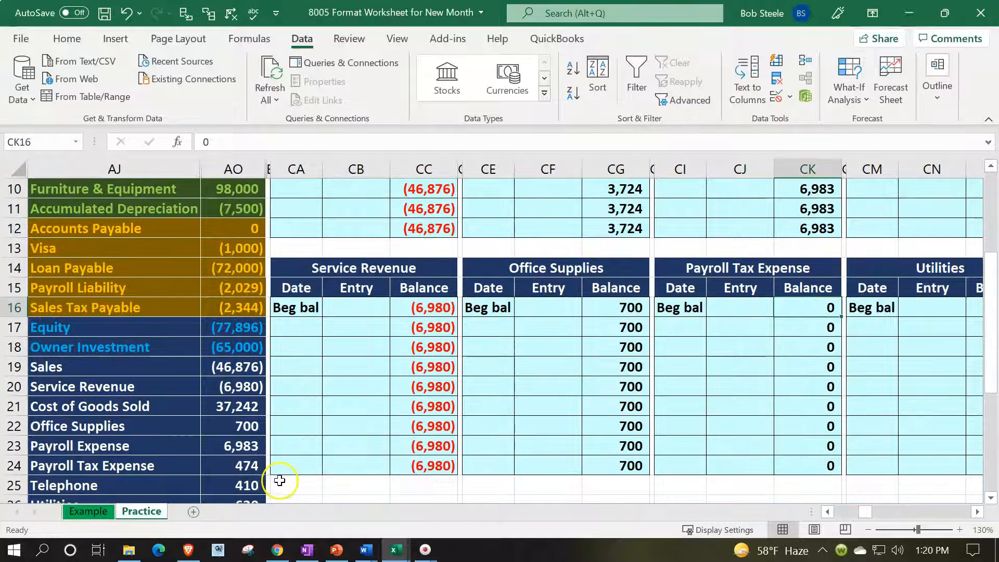
text(474)
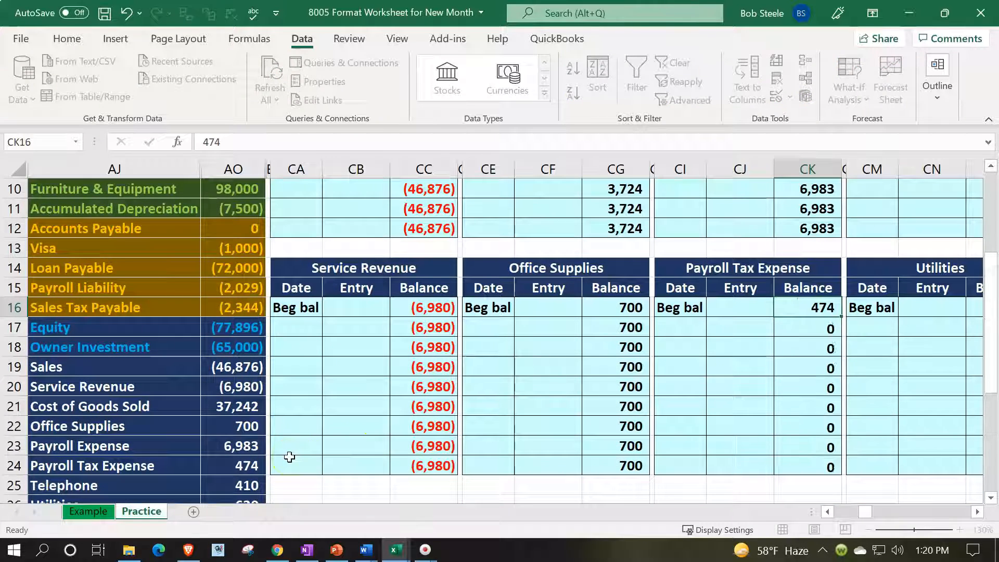
key(Return)
- Hide general ledger columns BZ through CK, from Sales and Service Revenue to Payroll Expense and Payroll Tax Expense
scroll(290, 457, up, 3)
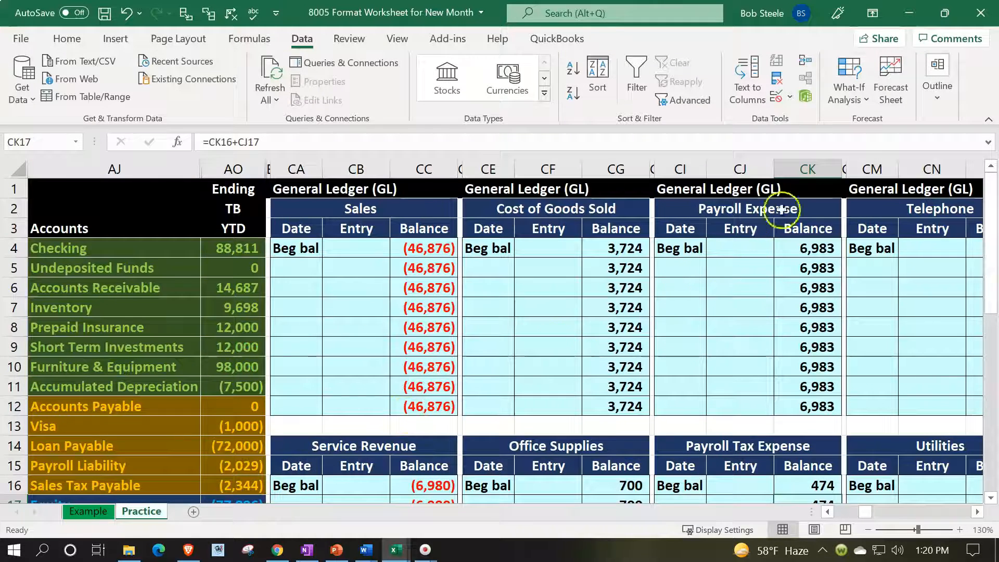
drag(819, 162, 267, 169)
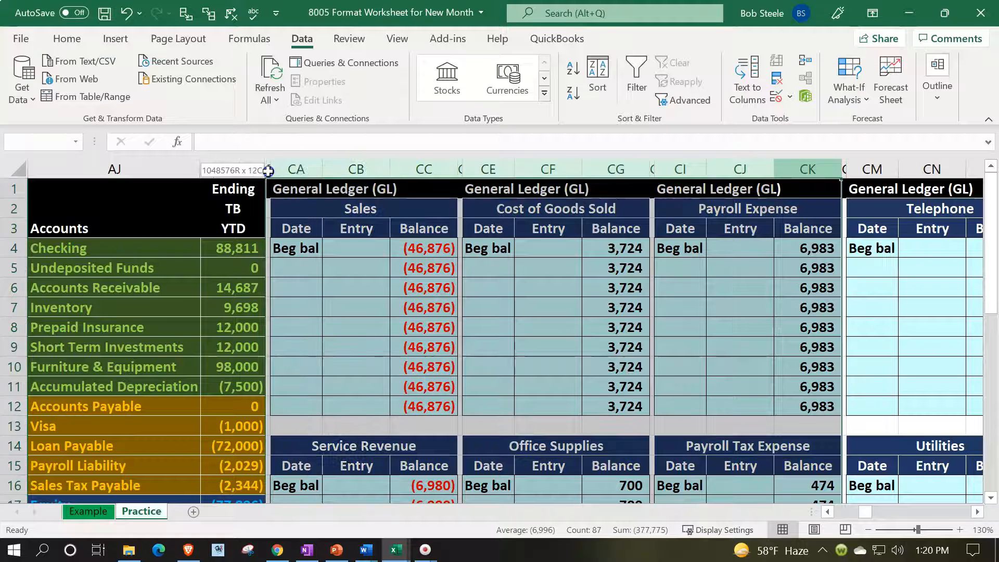
right_click(311, 214)
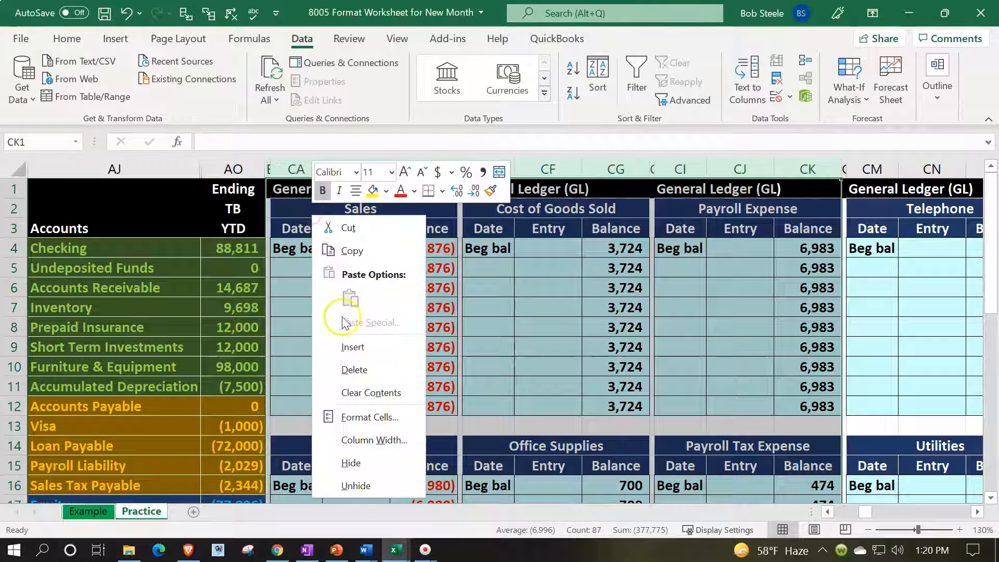
click(349, 461)
- Enter the beginning balances of the Telephone ledger as 410 in CO4 and the Utilities ledger as 620 in CO16
scroll(347, 450, down, 4)
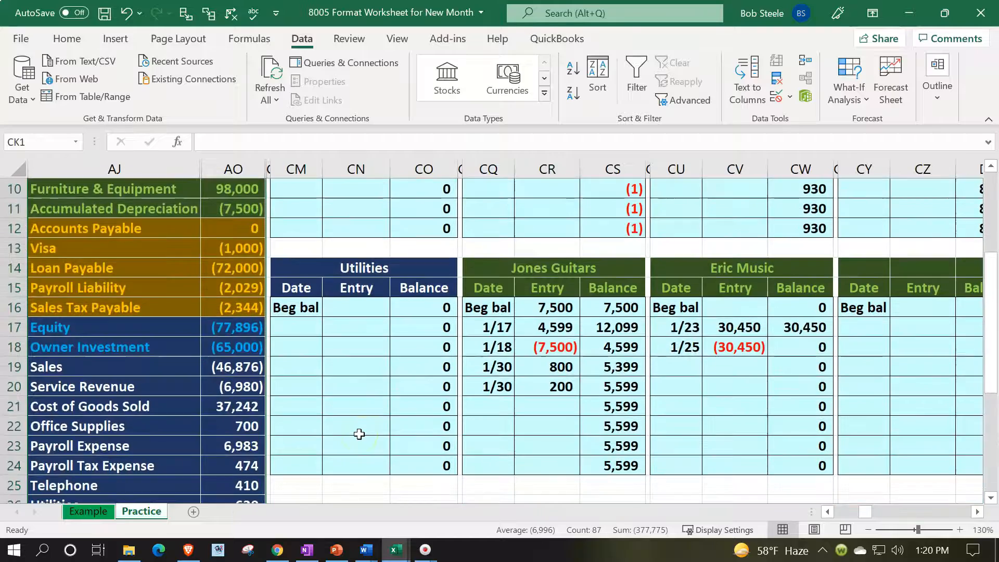
scroll(426, 220, up, 4)
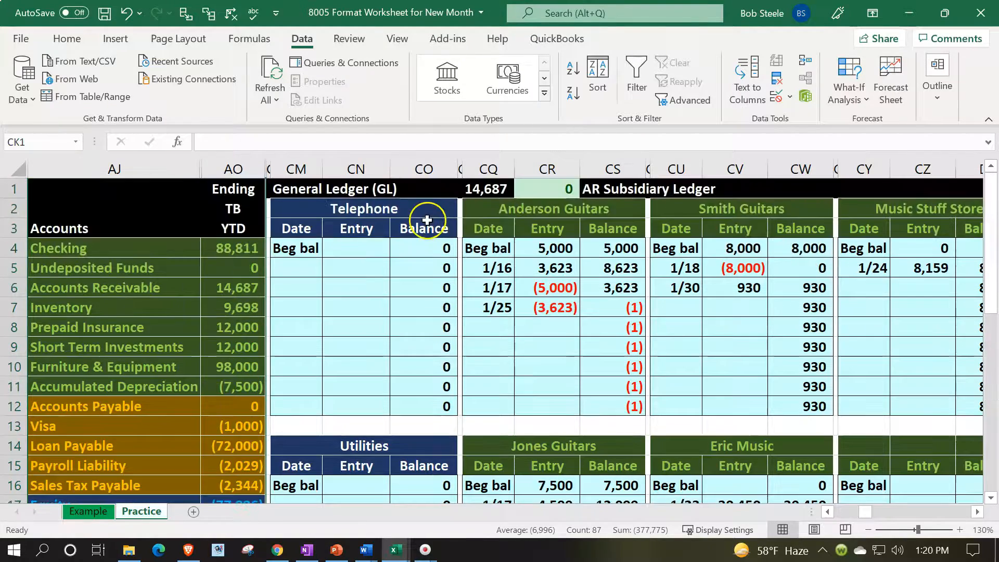
click(424, 244)
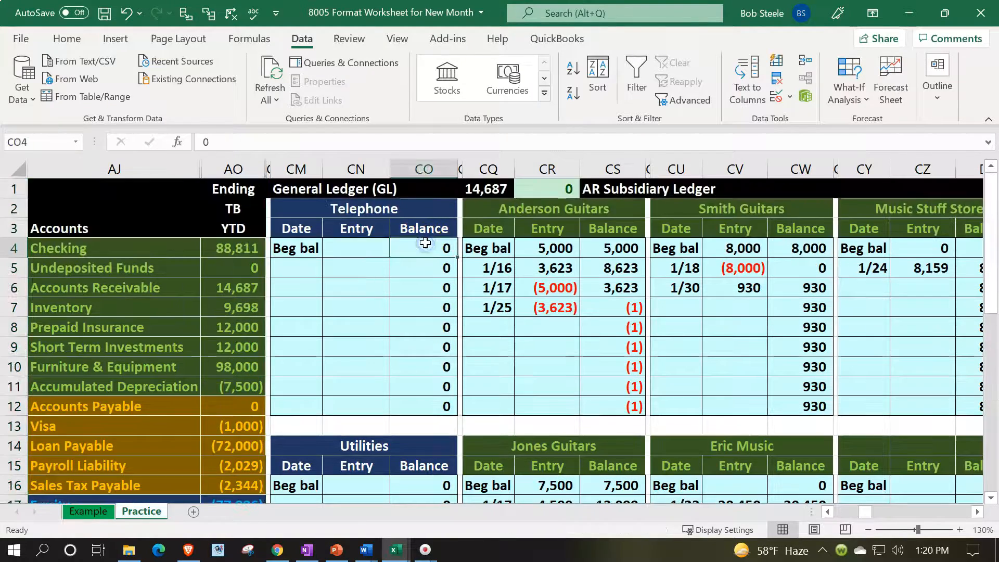
text(410)
key(Return)
scroll(424, 296, down, 3)
click(428, 305)
scroll(428, 309, down, 1)
scroll(428, 309, down, 1)
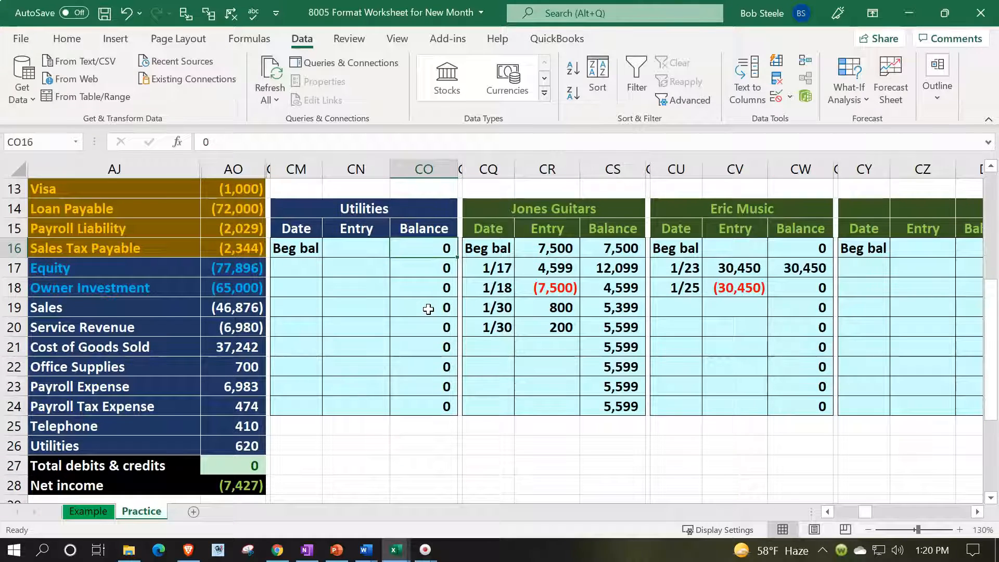
text(620)
key(Return)
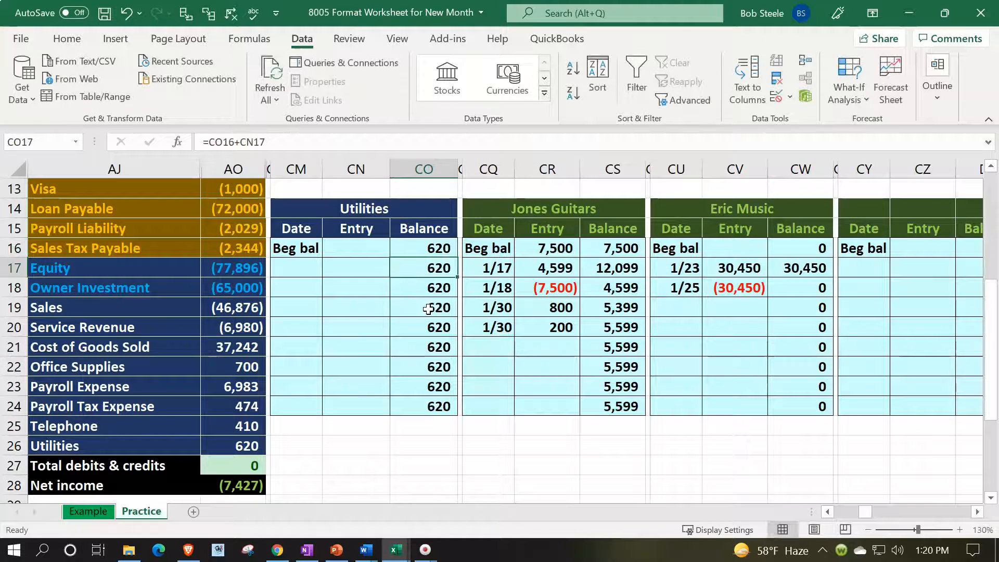
- Unhide the general ledger columns between AO and CM, from the Checking ledger onward
scroll(376, 340, up, 4)
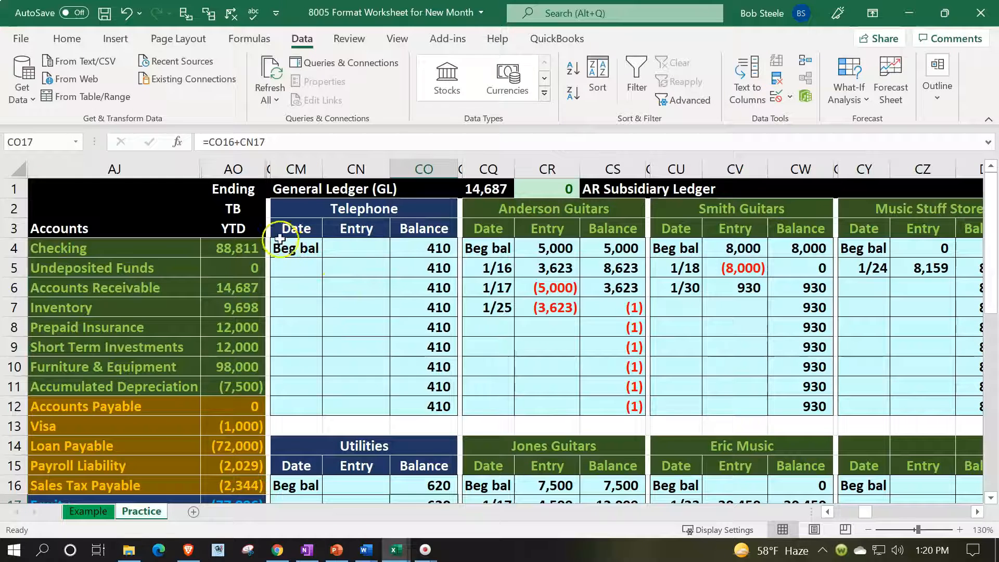
click(244, 168)
ctrl+click(299, 168)
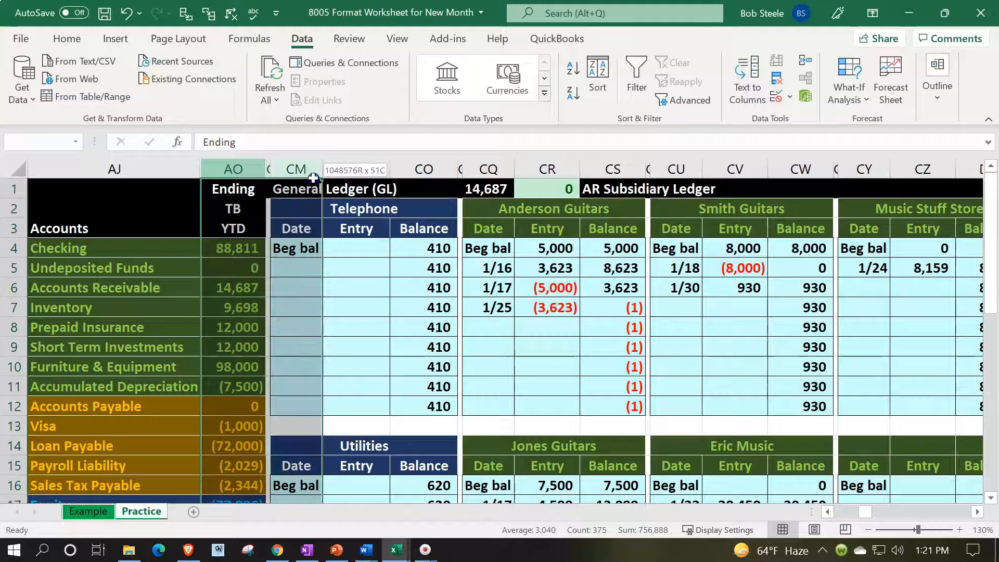
right_click(310, 215)
click(362, 488)
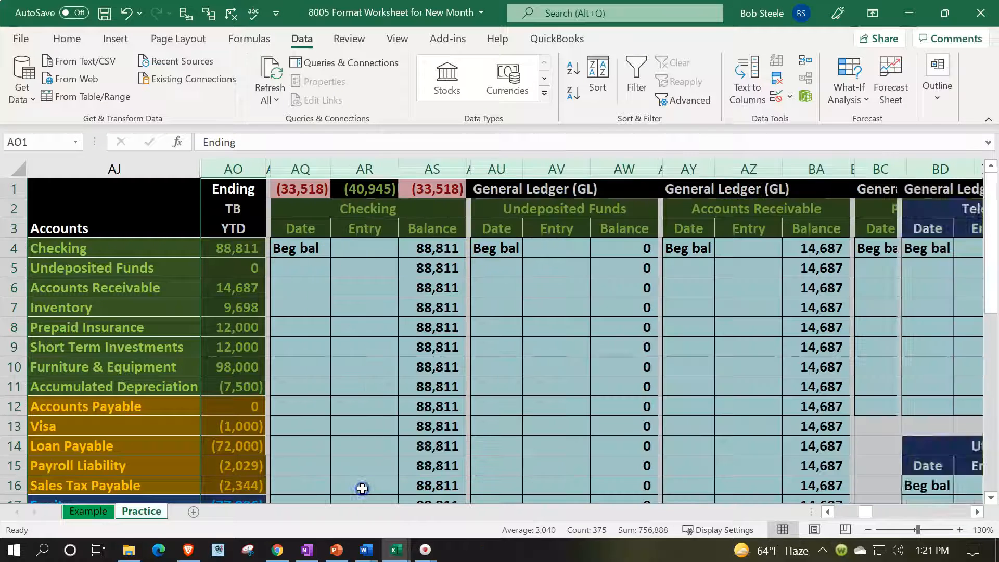
click(437, 406)
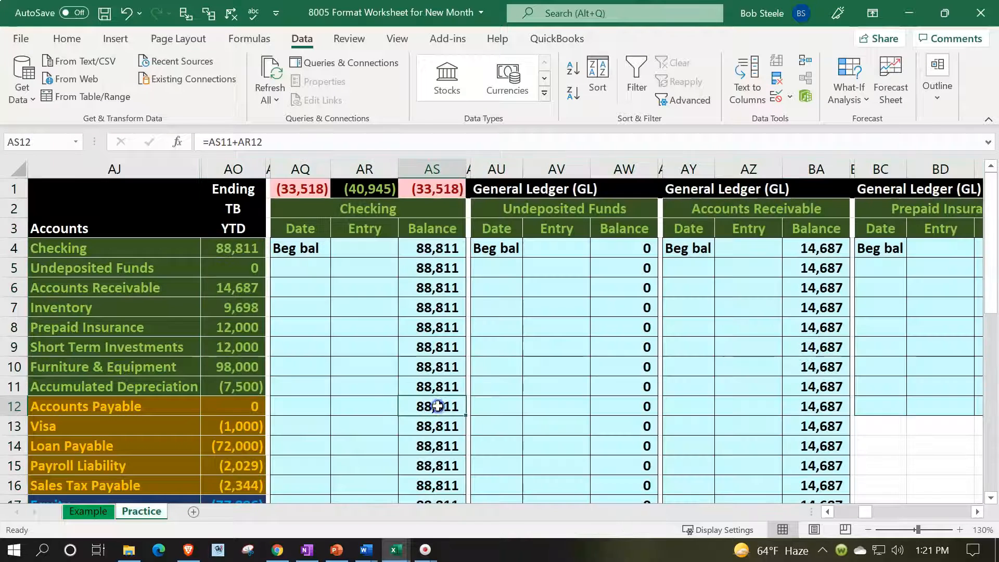
scroll(437, 406, down, 2)
scroll(437, 406, up, 1)
scroll(437, 406, up, 1)
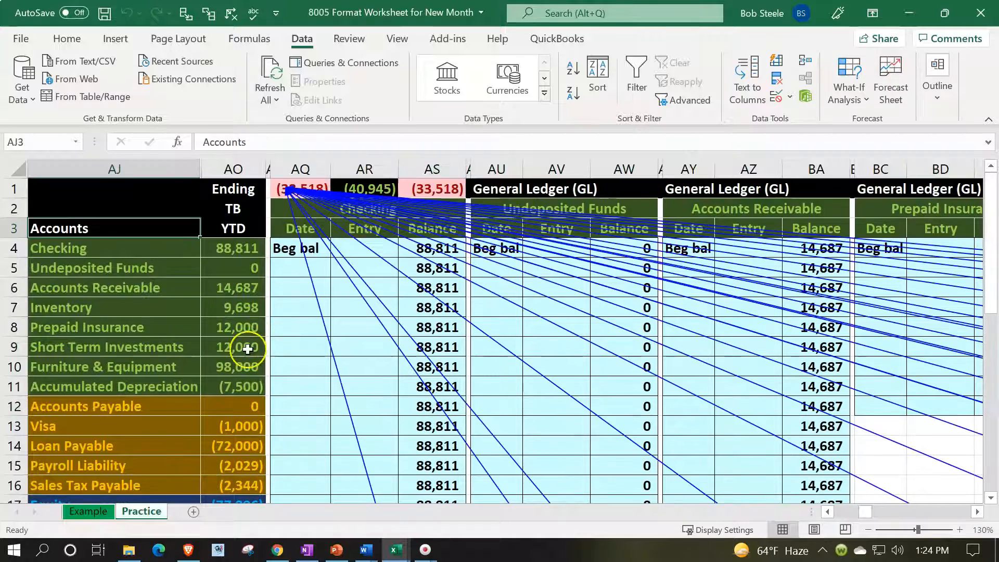
- Compare the ledger balances from Checking through Cost of Goods Sold with the YTD ending balances to locate the mismatch
scroll(245, 353, down, 3)
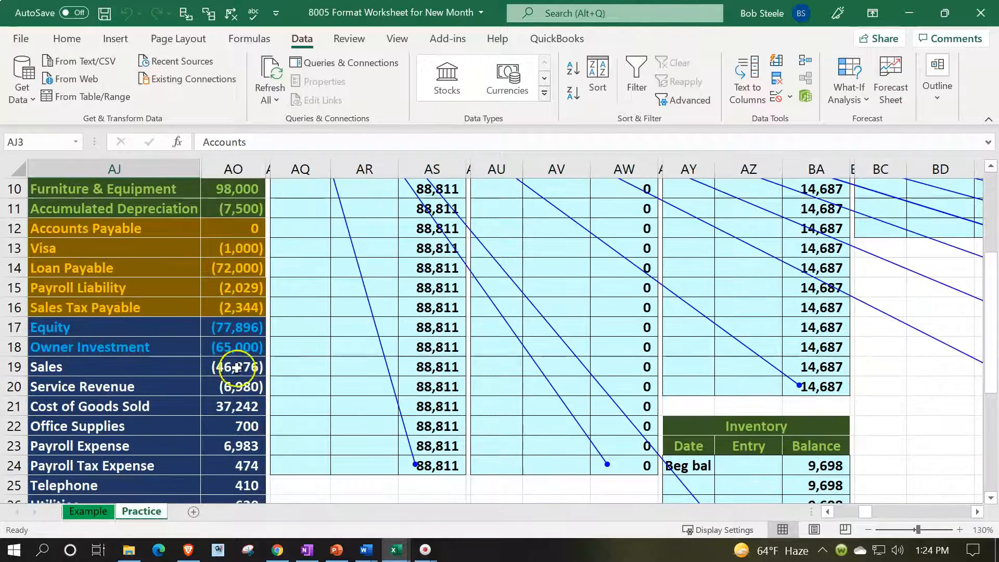
click(229, 406)
scroll(289, 428, up, 3)
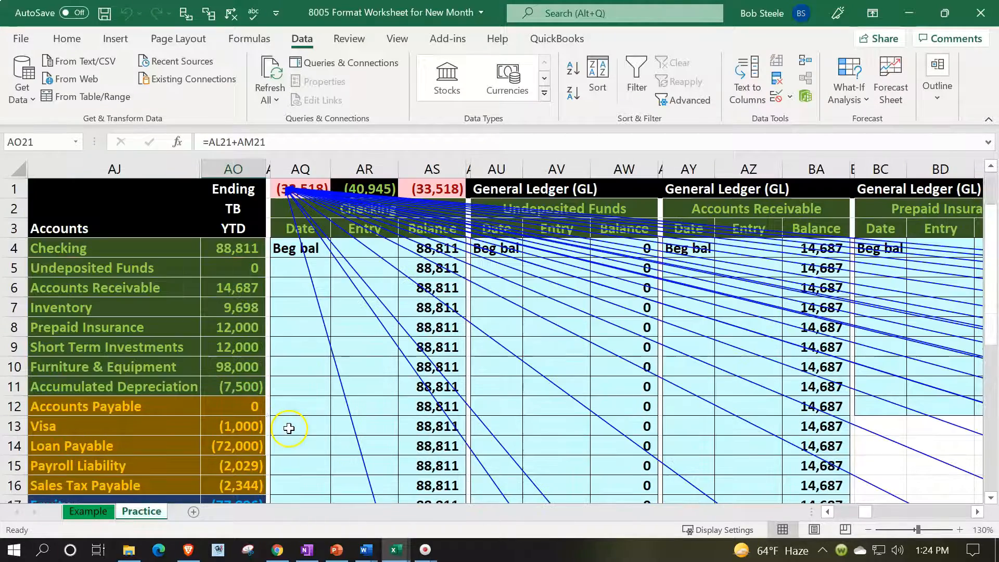
click(293, 302)
key(Right)
key(Right)
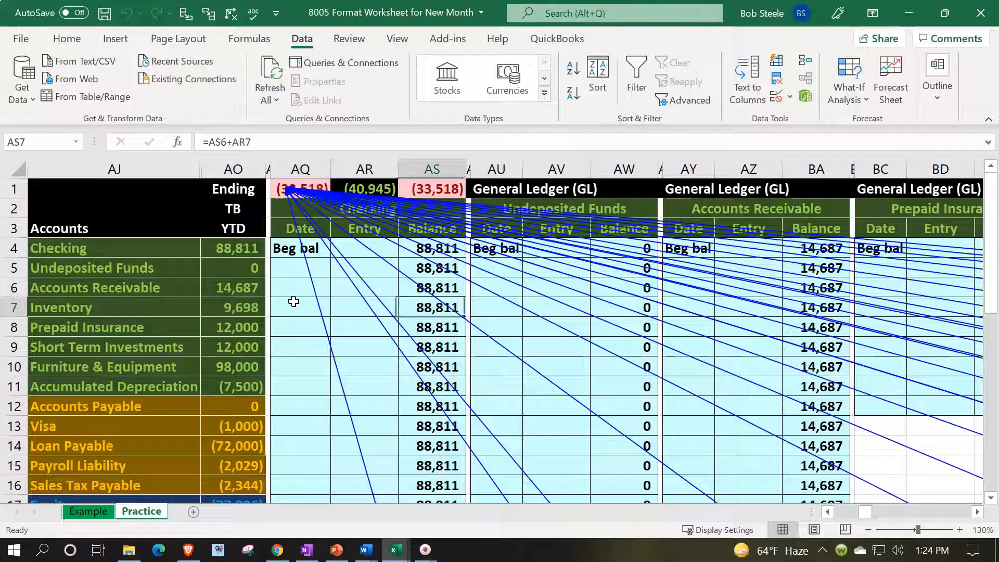
key(Right)
key(Right)
key(Right)
key(Right)
key(Right)
key(Right)
key(Right)
key(Right)
key(Right)
key(Right)
key(Right)
key(Right)
key(Right)
key(Right)
key(Right)
key(Right)
key(Right)
key(Right)
key(Right)
key(Right)
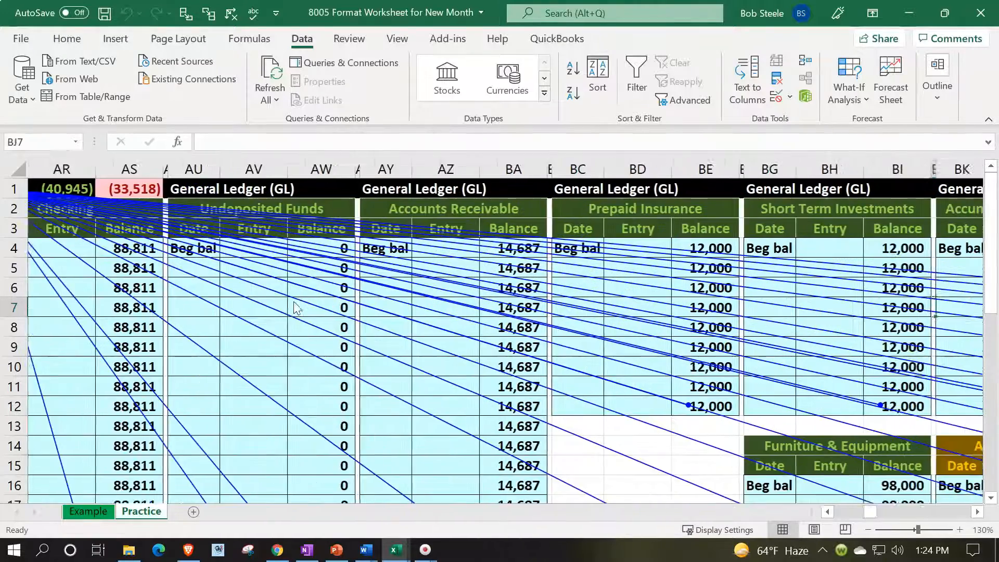
key(Right)
key(Right)
key(Right)
key(Right)
key(Right)
key(Right)
key(Right)
key(Right)
key(Right)
key(Right)
key(Right)
key(Right)
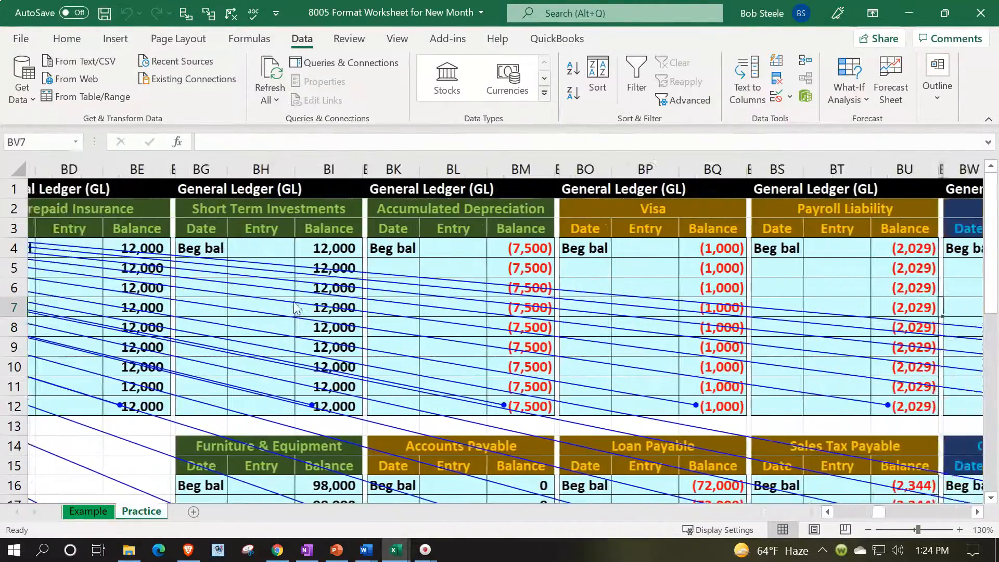
key(Right)
key(Right)
key(Right)
key(Right)
key(Right)
key(Right)
key(Right)
key(Right)
key(Right)
key(Right)
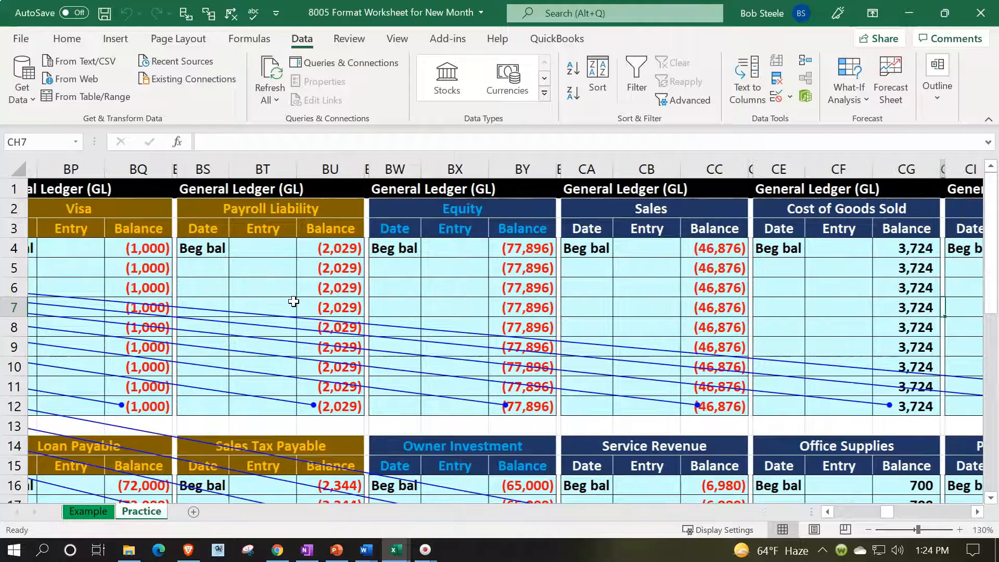
- Correct the beginning balance of the Cost of Goods Sold ledger in CG4 to 37242
key(Left)
key(Left)
key(Up)
key(Up)
key(Up)
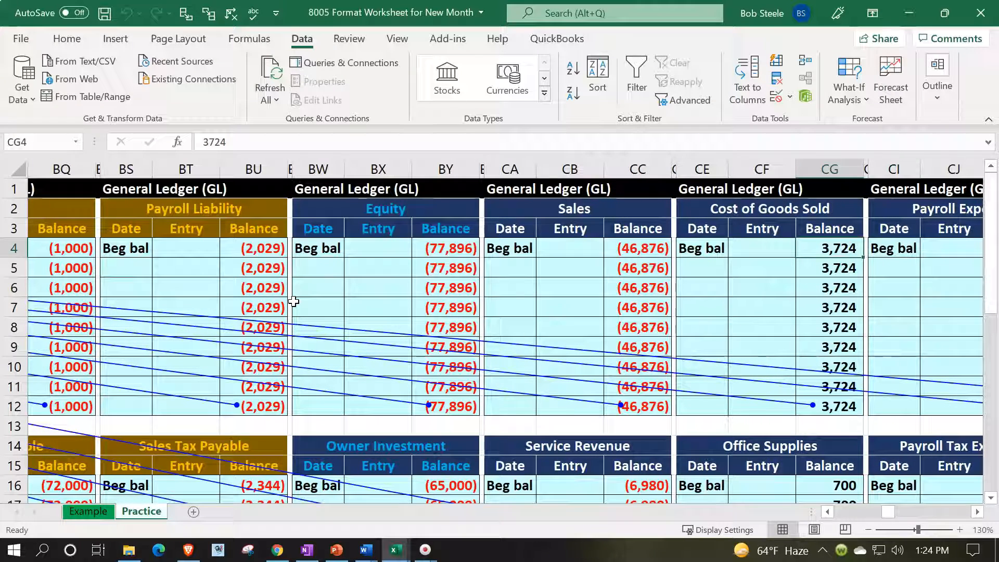
text(372)
key(Return)
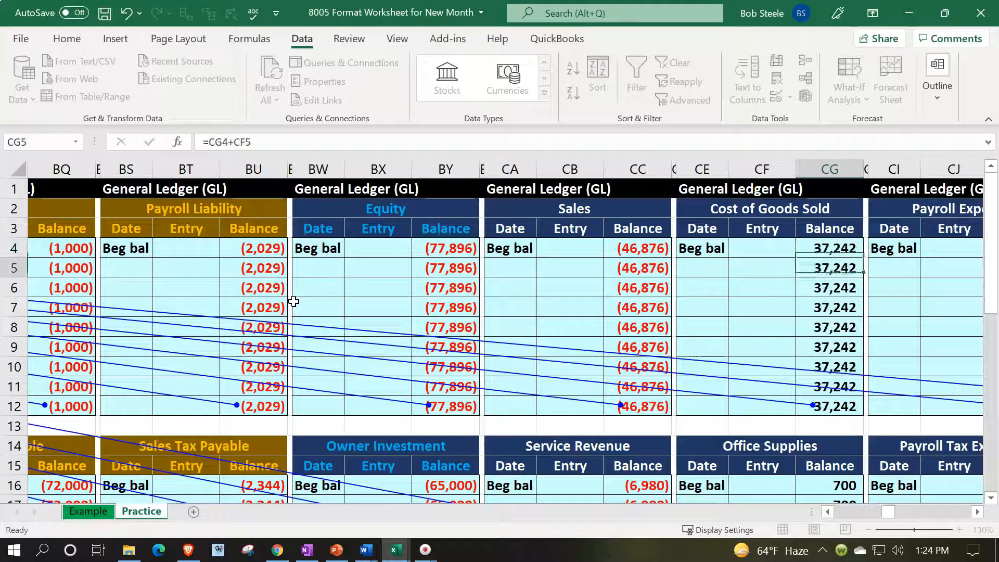
- Go back to the Checking ledger and check the general ledger balance formula in AQ1
key(Left)
key(Left)
key(Left)
key(Left)
key(Left)
key(Left)
key(Left)
key(Left)
key(Left)
key(Left)
key(Left)
key(Left)
key(Left)
key(Left)
key(Left)
key(Left)
key(Left)
key(Left)
key(Left)
key(Left)
key(Left)
key(Left)
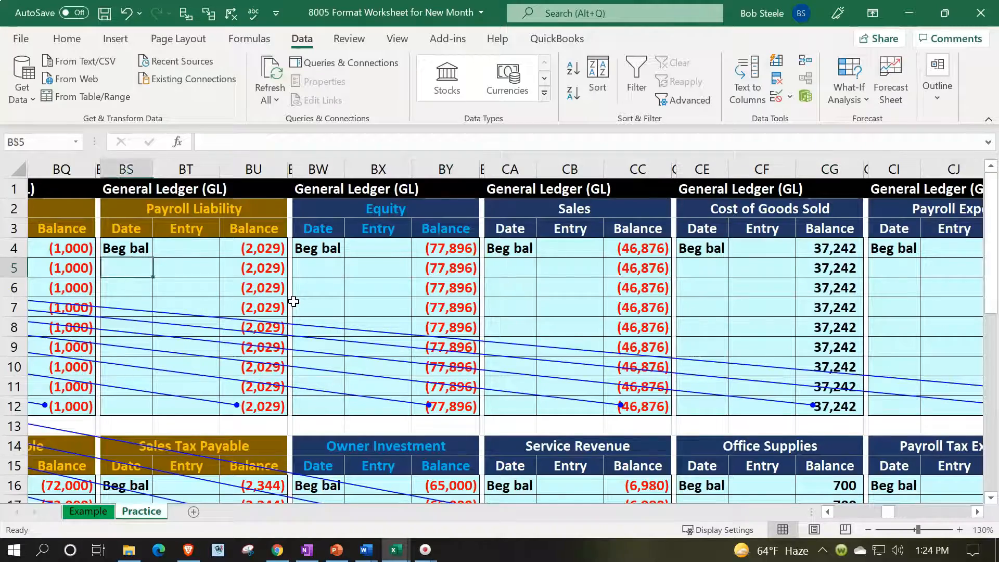
key(Left)
key(Left)
key(Left)
key(Left)
key(Left)
key(Left)
key(Left)
key(Left)
key(Left)
key(Left)
key(Left)
key(Left)
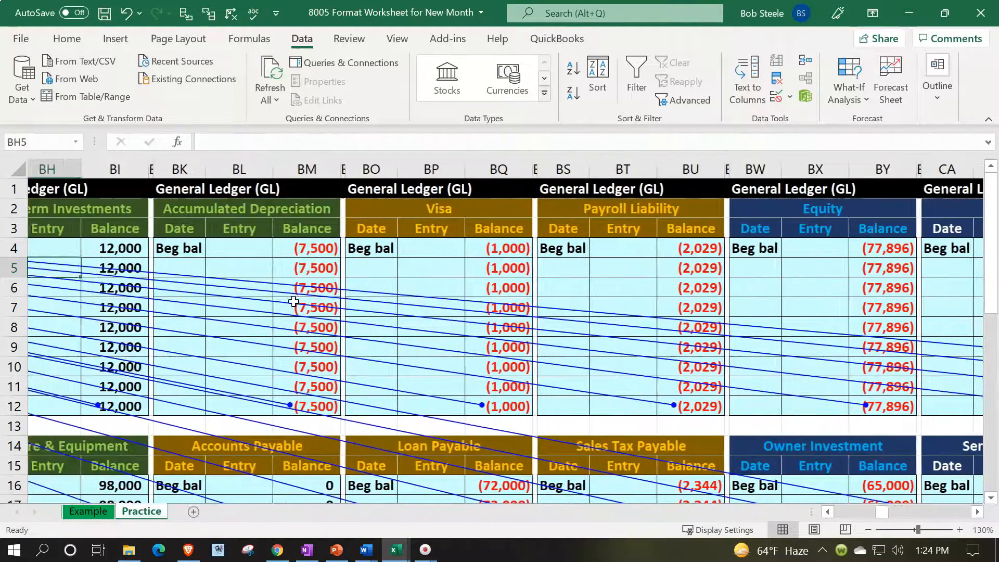
key(Left)
key(Left)
key(Left)
key(Left)
key(Left)
key(Left)
key(Left)
key(Left)
key(Left)
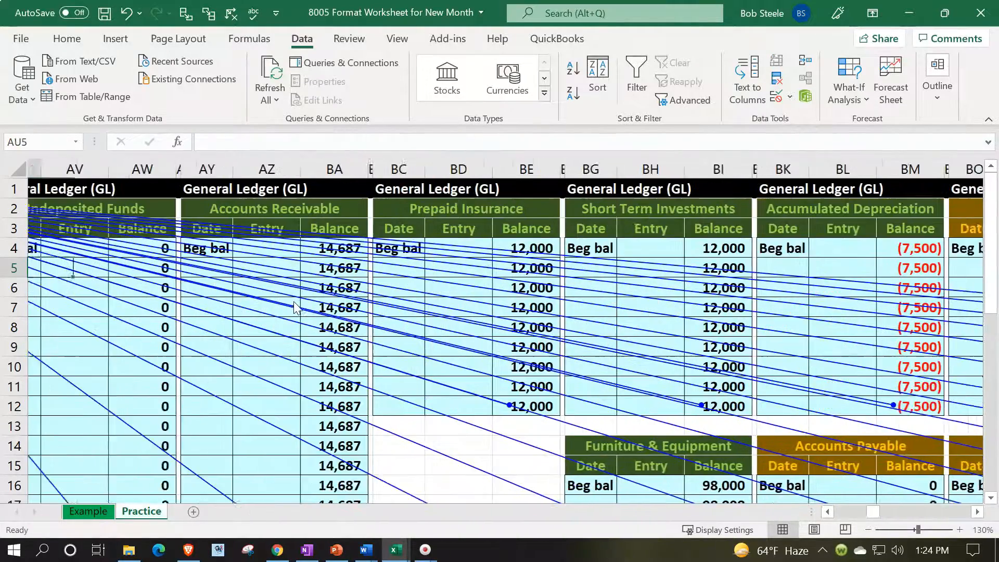
key(Left)
key(Right)
key(Right)
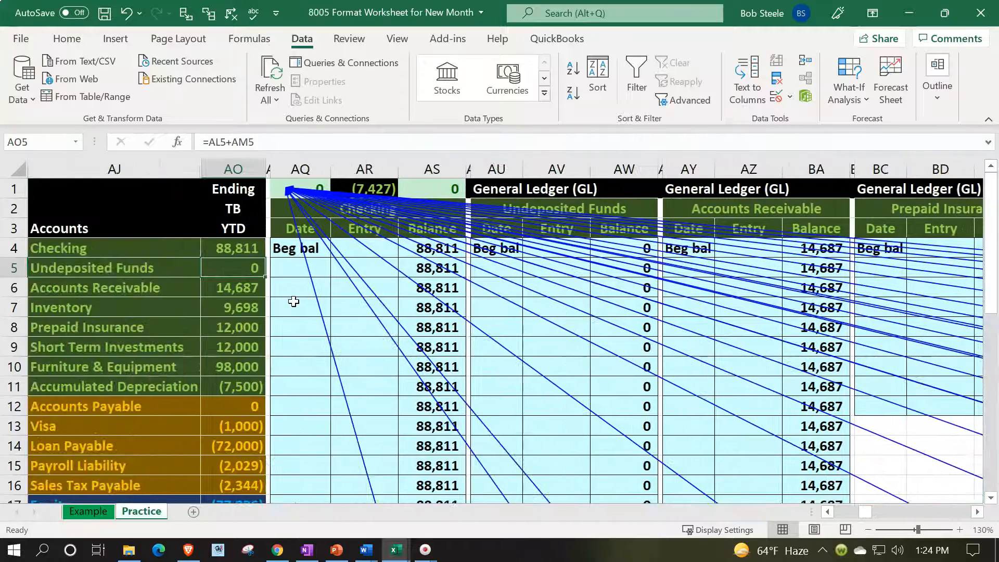
key(Up)
key(Up)
key(Up)
key(Up)
key(Right)
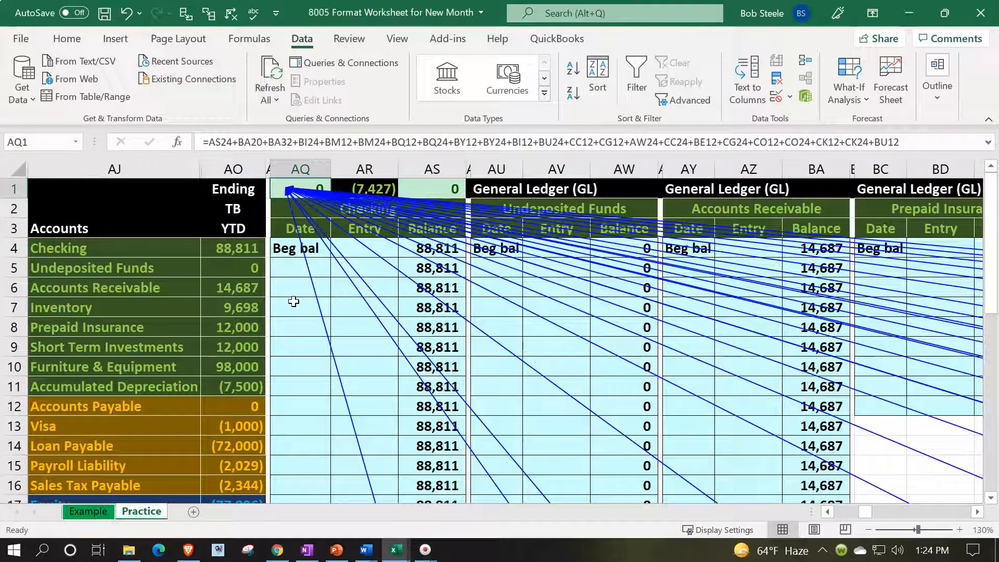
- Remove the precedent tracing arrows from the Practice worksheet
click(65, 39)
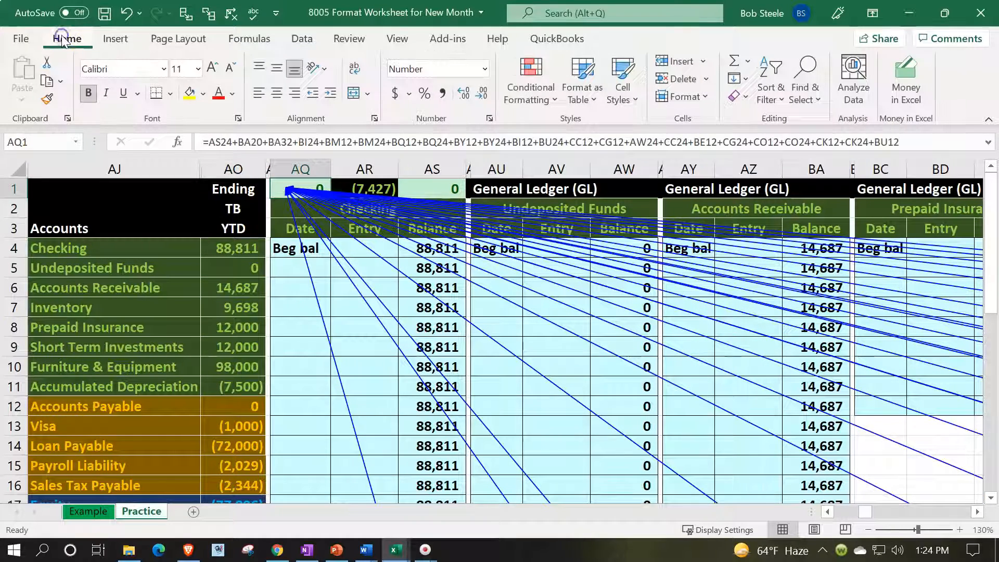
click(232, 16)
click(354, 255)
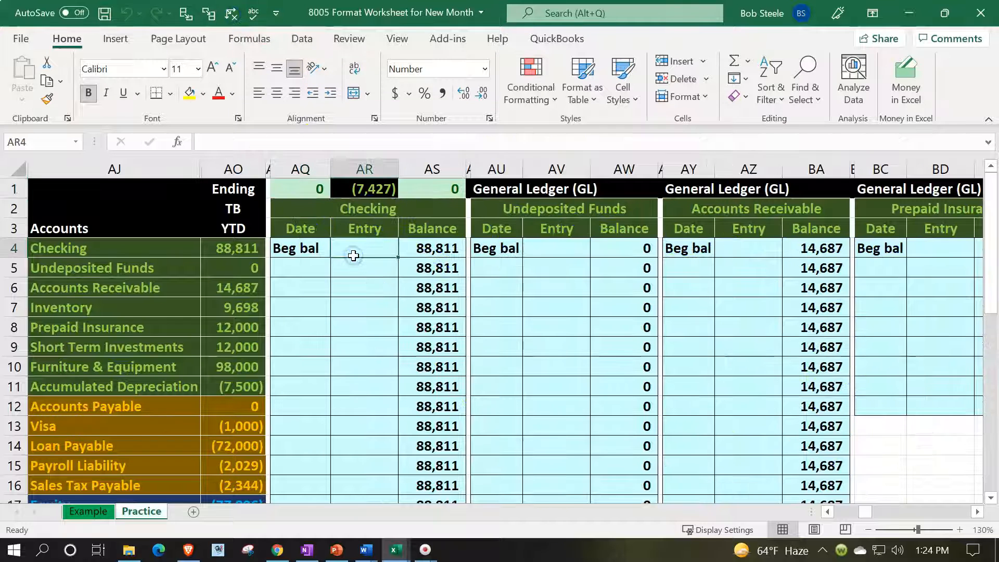
- Review the beginning balances along row 4 of the general ledger, from Checking through Telephone
key(Right)
key(Right)
key(Right)
key(Right)
key(Right)
key(Right)
key(Right)
key(Right)
key(Right)
key(Right)
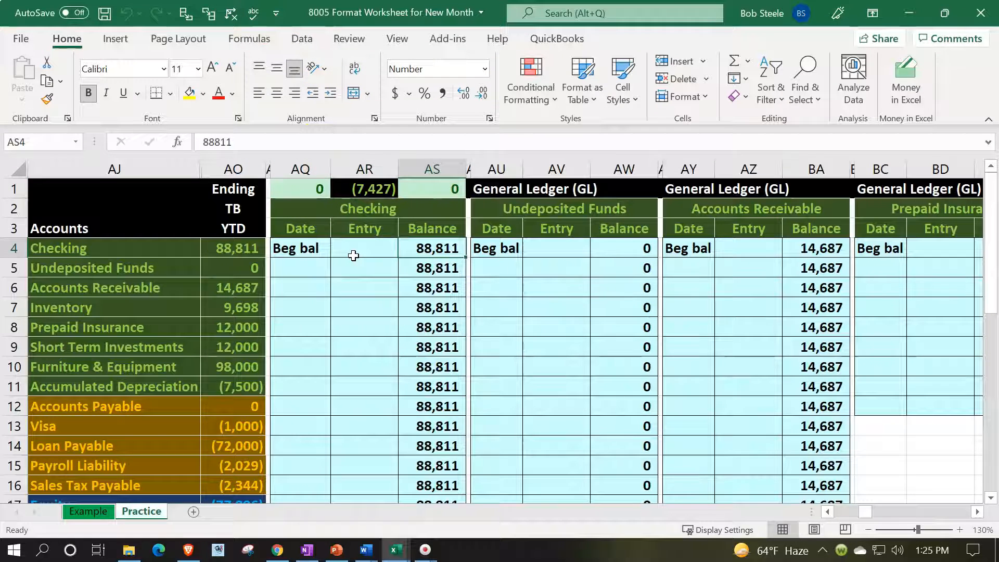
key(Right)
key(Right)
key(Right)
key(Right)
key(Right)
key(Right)
key(Right)
key(Right)
key(Right)
key(Right)
key(Right)
key(Right)
key(Right)
key(Right)
key(Right)
key(Right)
key(Right)
key(Right)
key(Right)
key(Right)
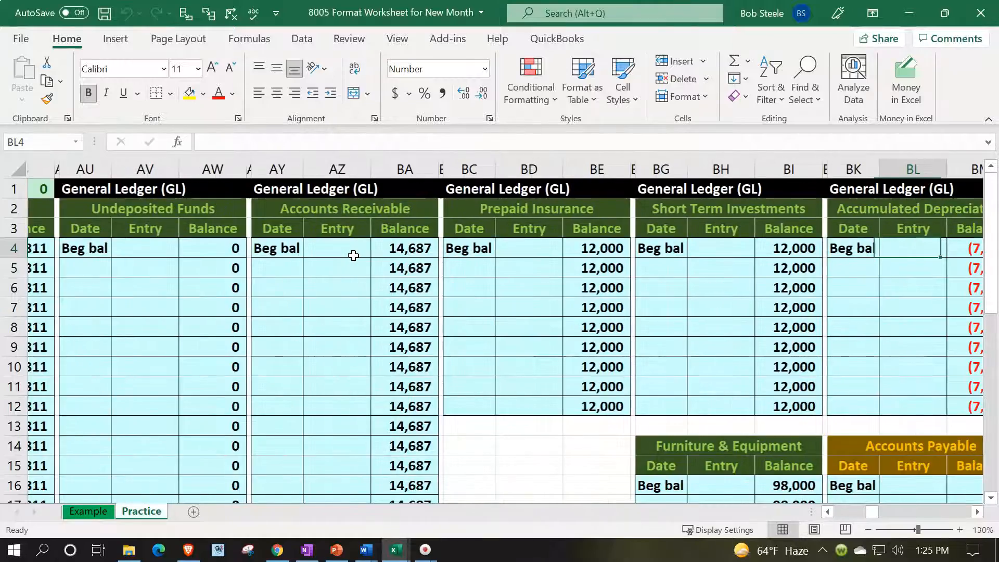
key(Right)
key(Right)
key(Right)
key(Right)
key(Right)
key(Right)
key(Right)
key(Right)
key(Right)
key(Right)
key(Right)
key(Right)
key(Right)
key(Right)
key(Right)
key(Right)
key(Right)
key(Right)
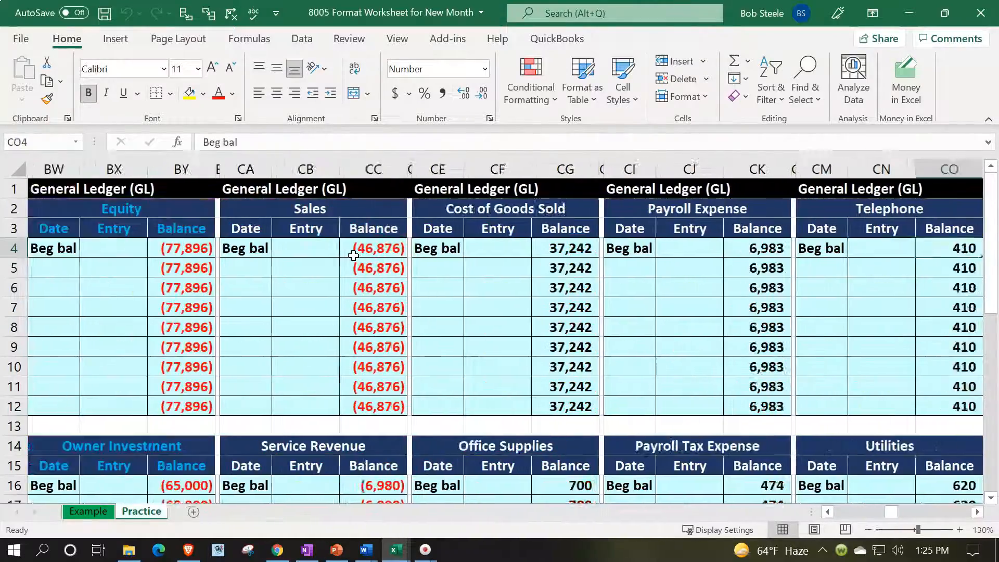
- Set the Anderson Guitars beginning balance in CS4 to 0 and clear its beginning entry in CR4
key(Right)
key(Right)
key(Right)
key(Right)
key(Right)
key(Right)
key(Right)
key(Right)
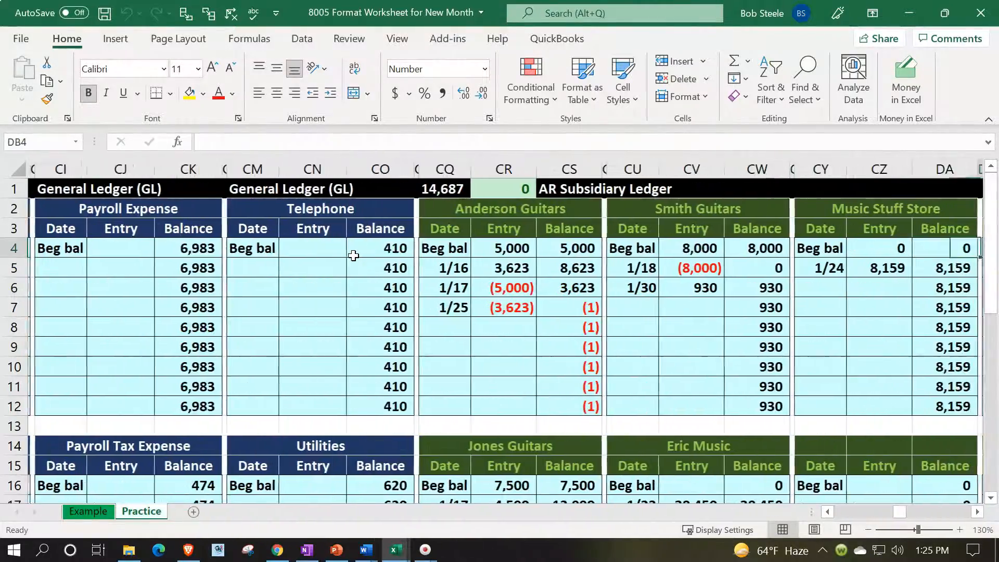
key(Left)
key(Left)
key(Left)
key(Left)
key(Left)
key(Left)
key(Left)
key(Left)
key(Left)
key(Left)
key(Left)
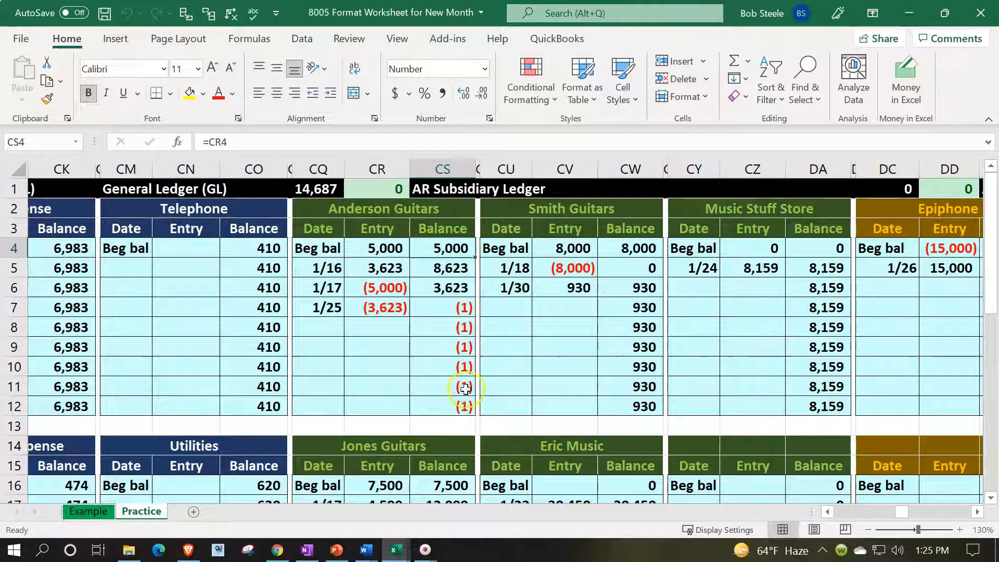
text(0)
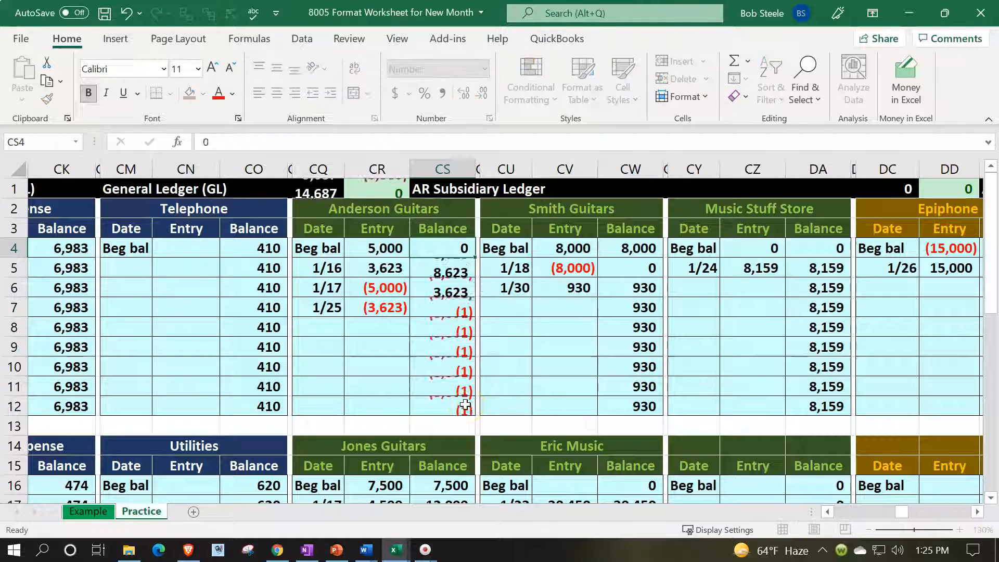
key(Return)
key(Up)
key(Left)
- Clear the January dates and entries of Anderson Guitars in CQ5:CR7
key(Down)
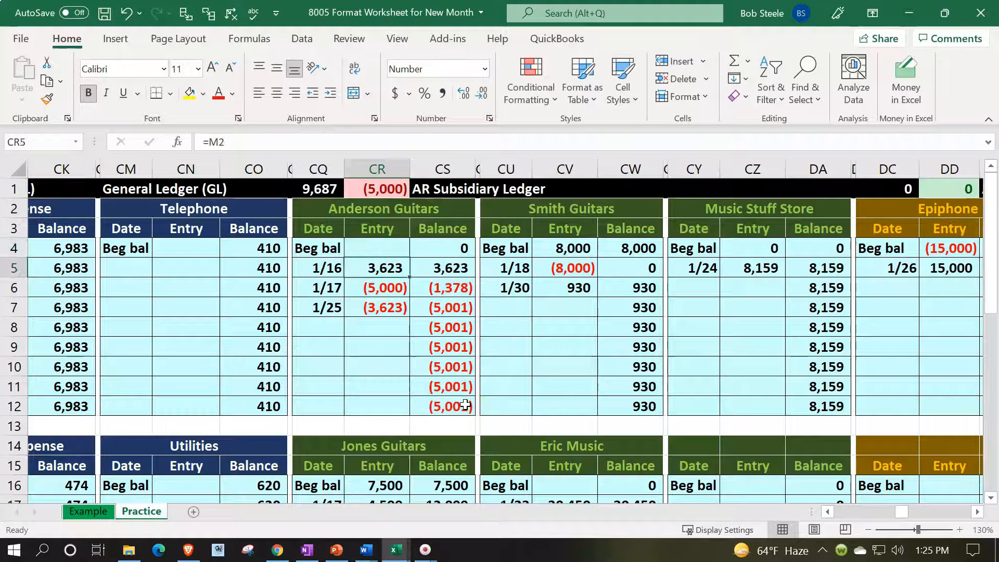
key(shift+Left)
key(shift+Down)
key(shift+Down)
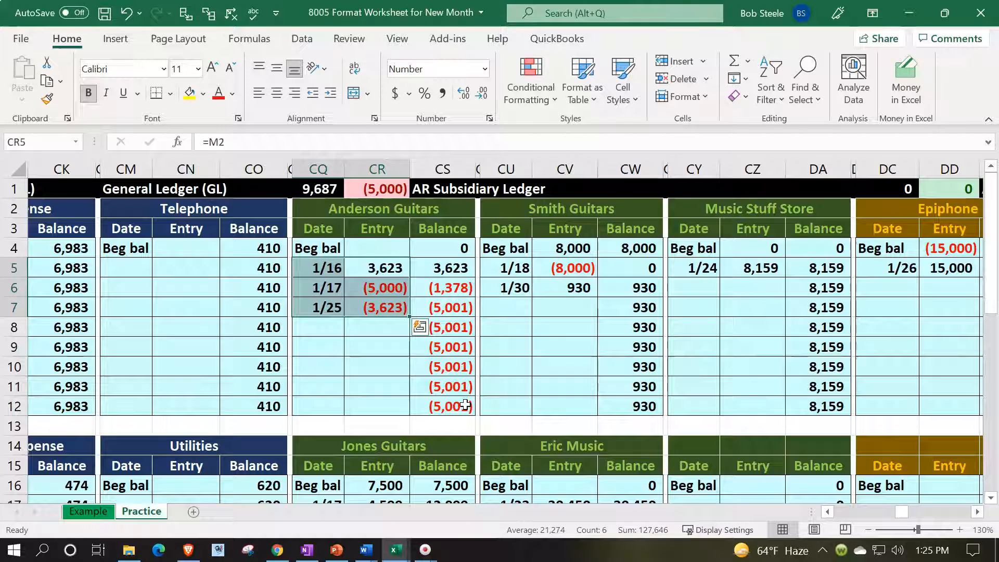
key(Delete)
- Set the Smith Guitars beginning balance in CW4 to 930 and its beginning entry in CV4 to 0
key(Right)
key(Right)
key(Right)
key(Right)
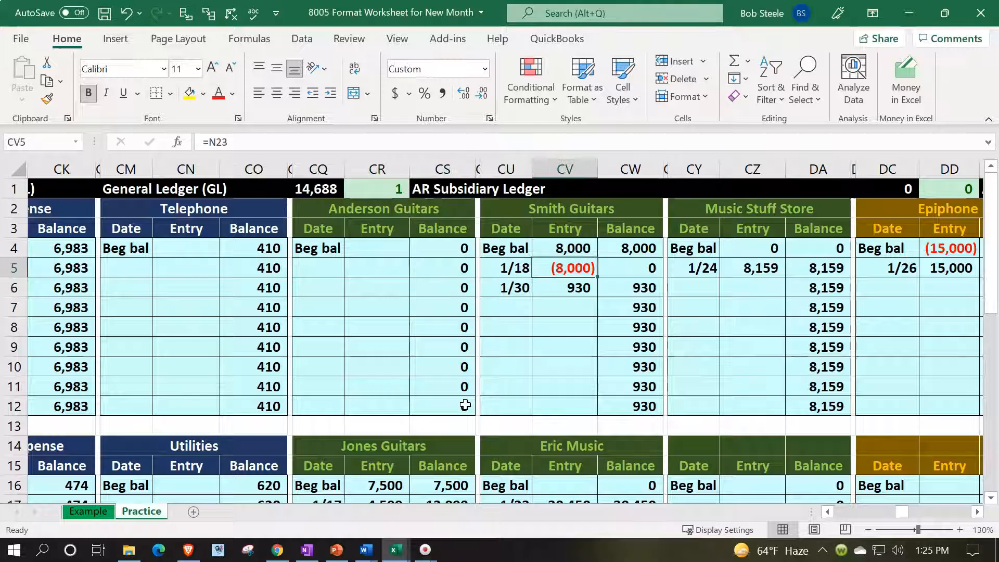
key(Right)
key(Up)
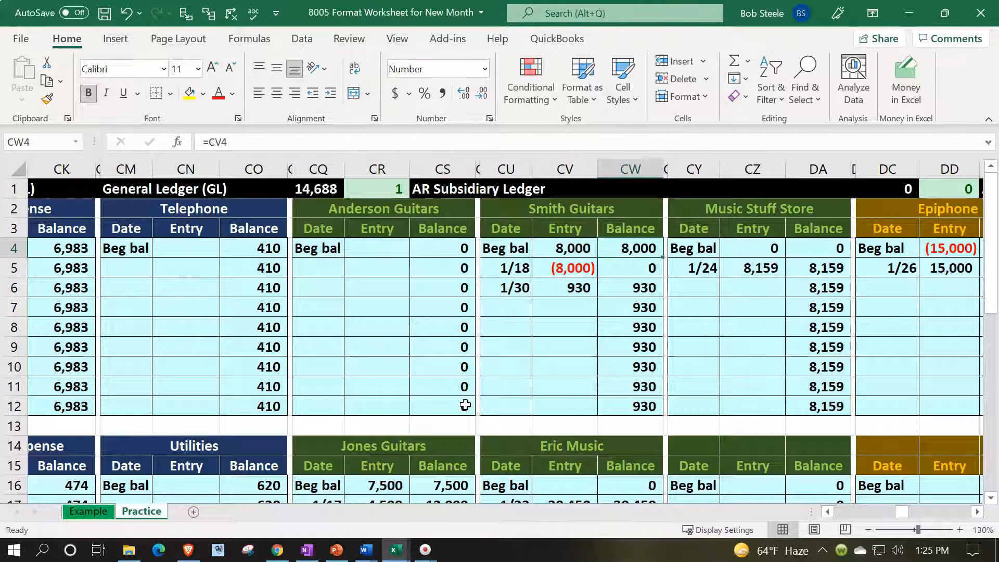
text(930)
key(Return)
key(Up)
key(Left)
text(0)
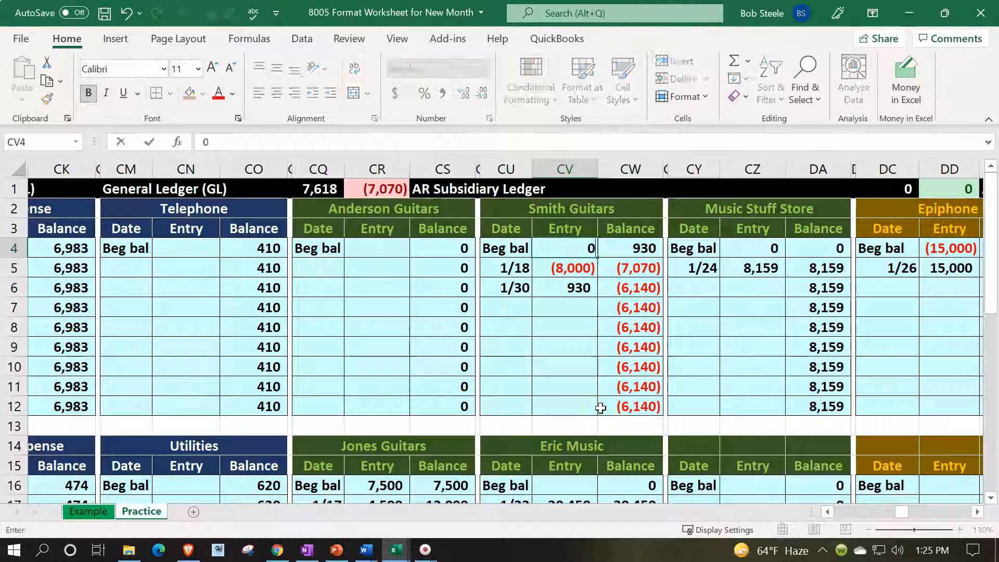
key(Return)
- Clear the January dates and entries of Smith Guitars in CU5:CV6
key(Left)
key(shift+Right)
key(shift+Down)
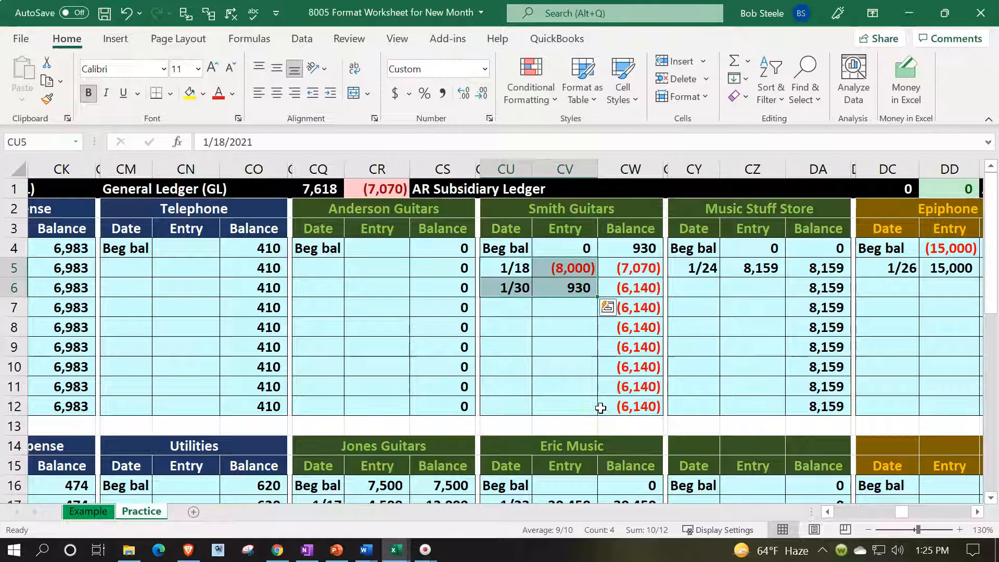
key(Delete)
- Set the Music Stuff Store beginning balance in DA4 to 8159
key(Right)
key(Right)
key(Right)
key(Right)
key(Right)
key(Up)
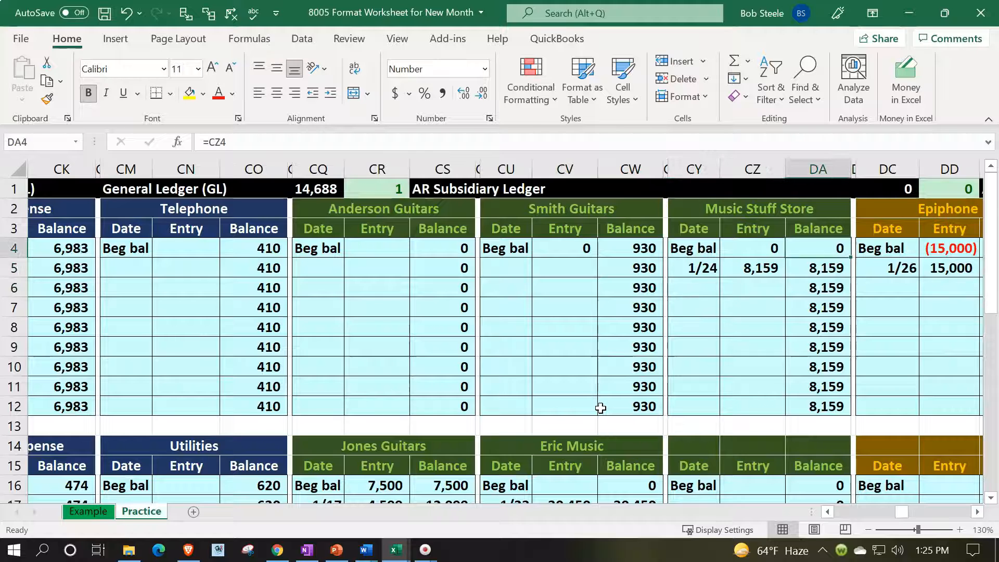
text(8)
key(Return)
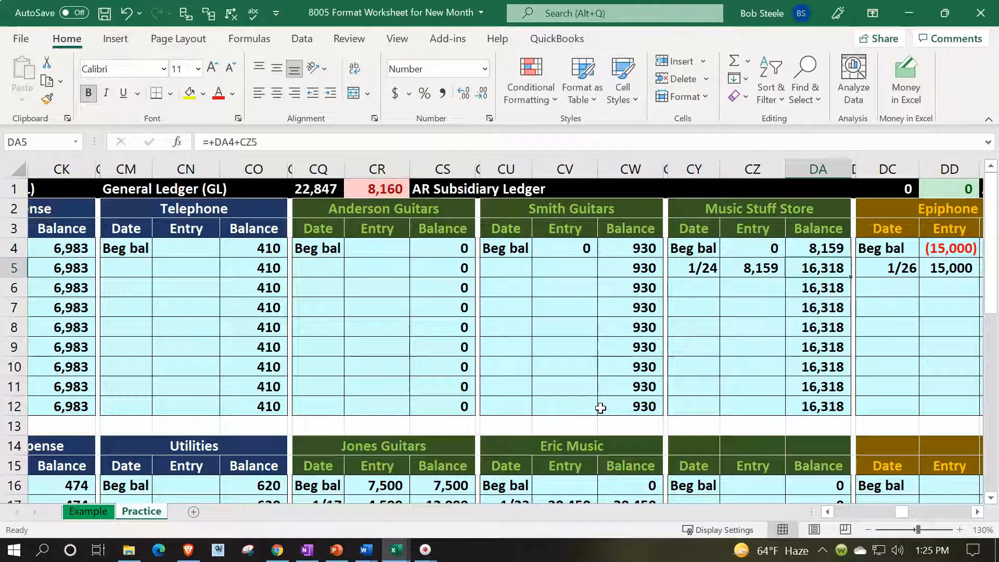
- Clear the 1/24 date and entry of Music Stuff Store, along with its beginning entry in CZ4
key(Left)
key(shift+Left)
key(Delete)
key(Up)
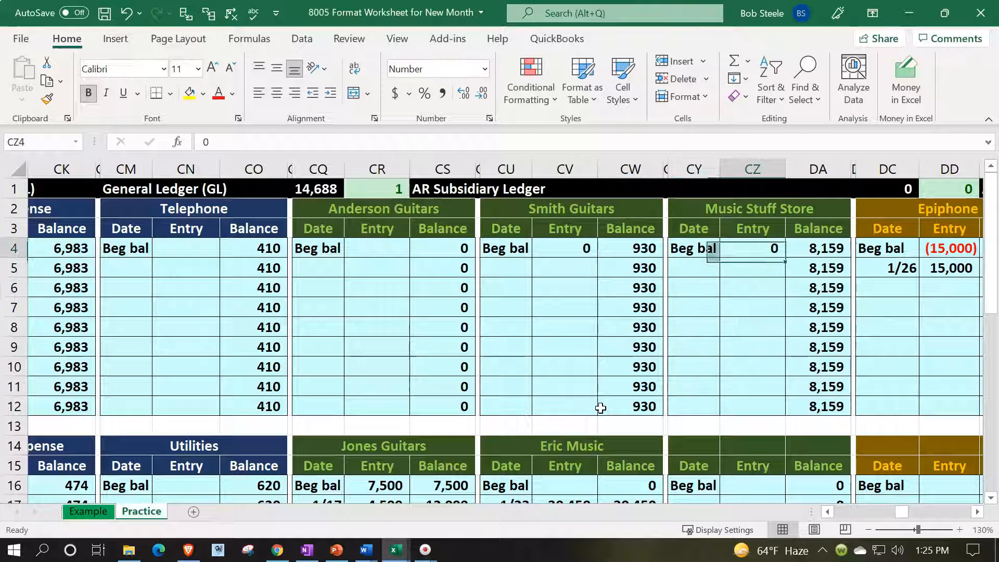
key(Delete)
- Clear the beginning entry of Smith Guitars in CV4
key(Left)
key(Left)
key(Left)
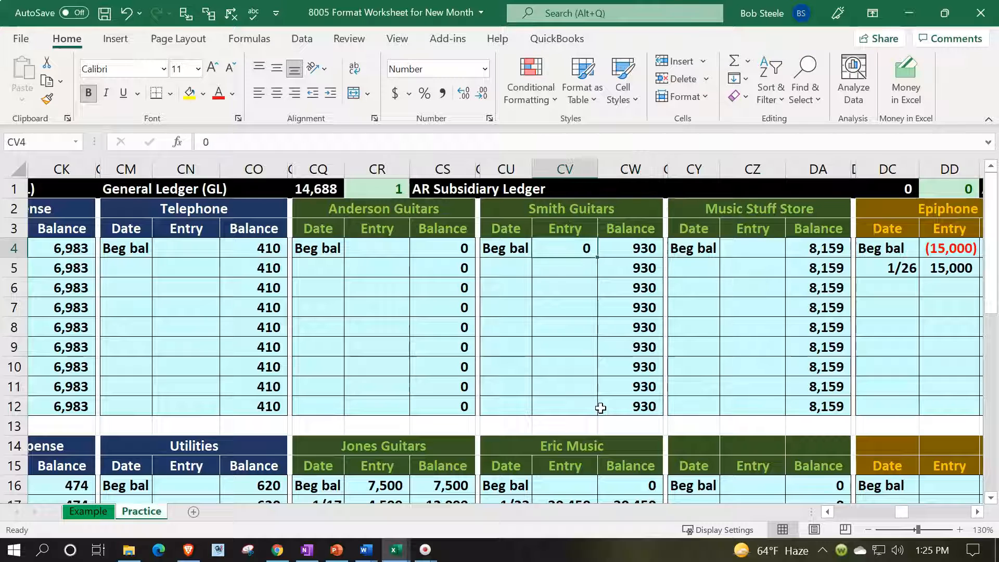
- Set the Jones Guitars beginning balance in CS16 to 5599 and clear its beginning entry in CR16
key(Down)
key(Down)
key(Down)
key(Down)
key(Down)
key(Down)
key(Down)
key(Down)
key(Down)
key(Down)
key(Down)
key(Down)
key(Down)
key(Down)
key(Down)
key(Down)
key(Down)
key(Down)
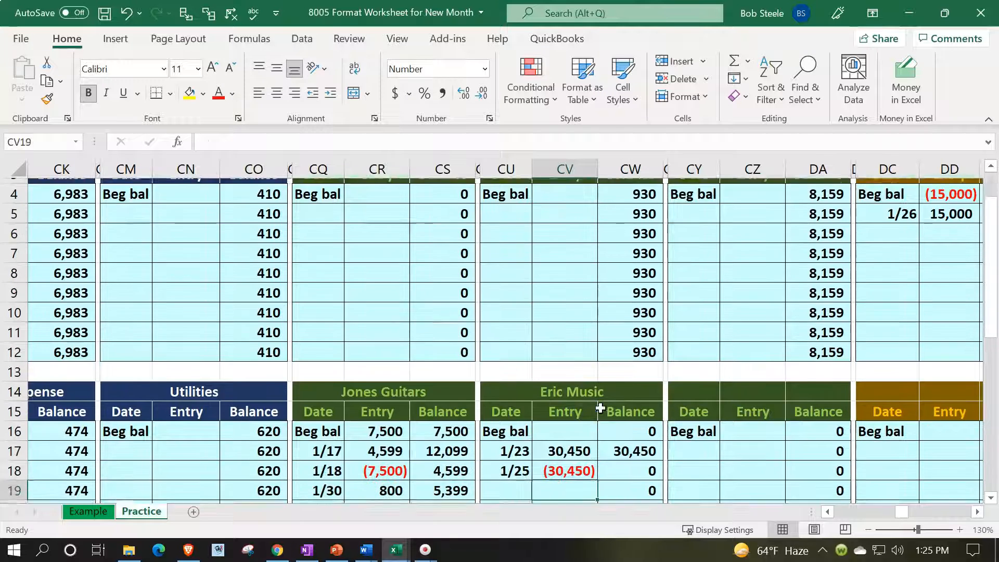
key(Left)
key(Down)
key(Down)
key(Left)
key(Left)
key(Up)
key(Up)
key(Up)
key(Up)
key(Up)
key(Up)
key(Up)
key(Up)
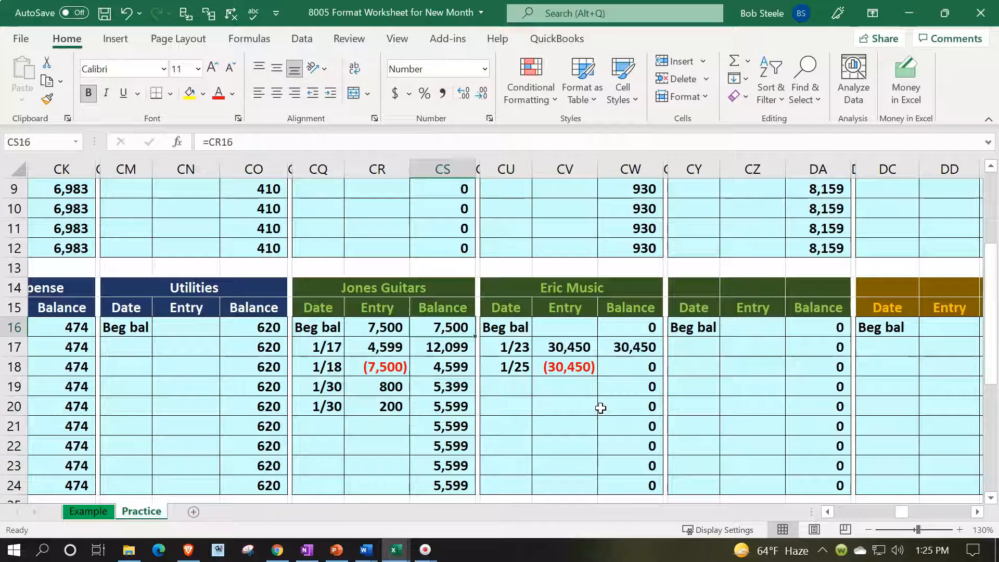
text(5599)
key(Return)
key(Up)
key(Left)
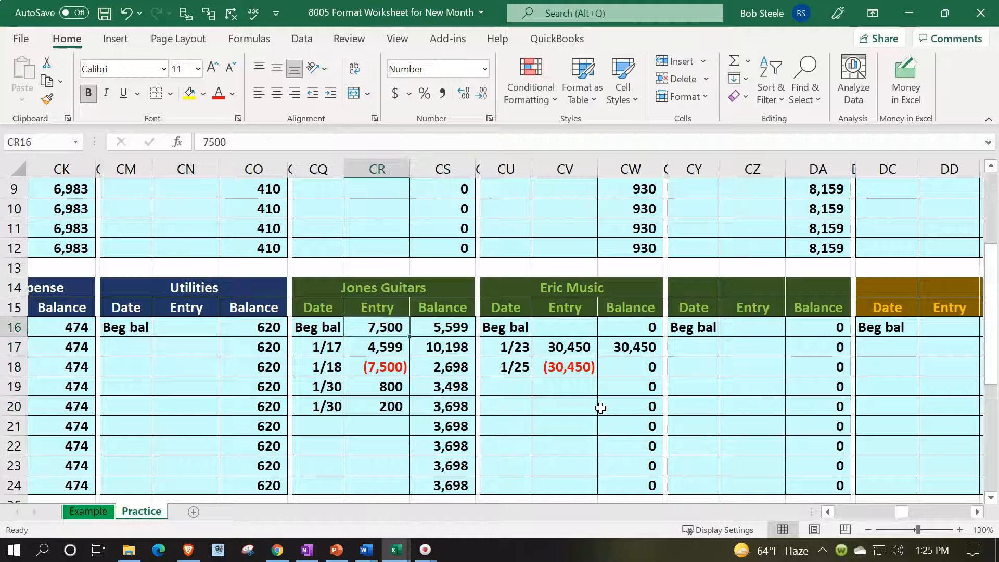
- Clear the January dates and entries of Jones Guitars in CQ17:CR20
key(Down)
key(shift+Left)
key(shift+Down)
key(shift+Down)
key(shift+Down)
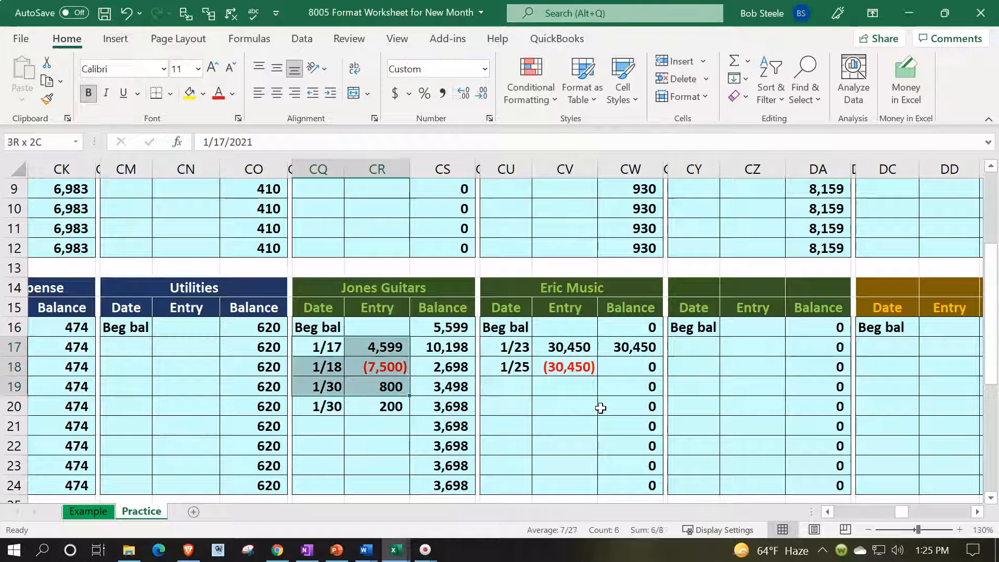
key(Delete)
- Clear the January dates and entries of Eric Music in CU17:CV18
key(Right)
key(Right)
key(Right)
key(Right)
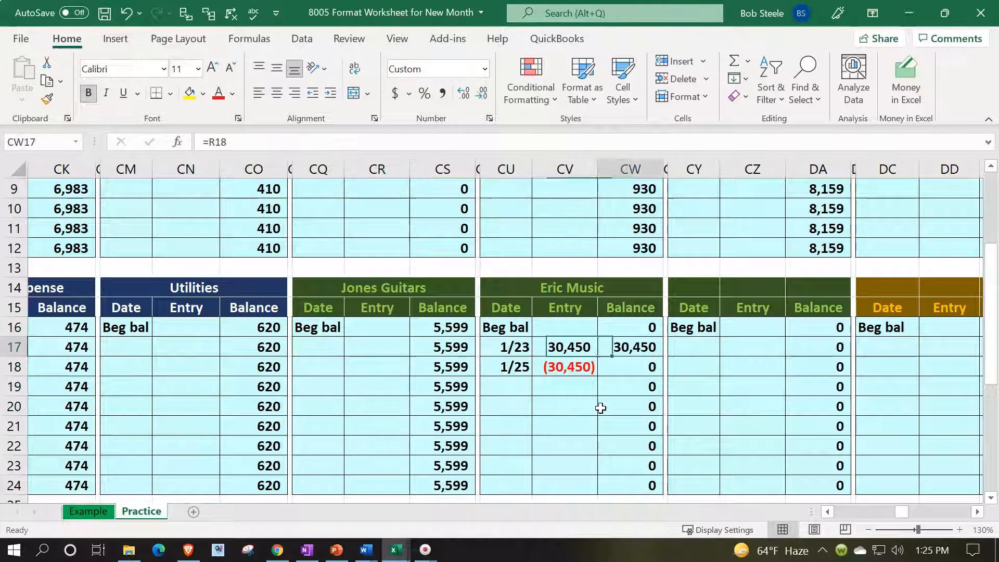
key(shift+Left)
key(shift+Down)
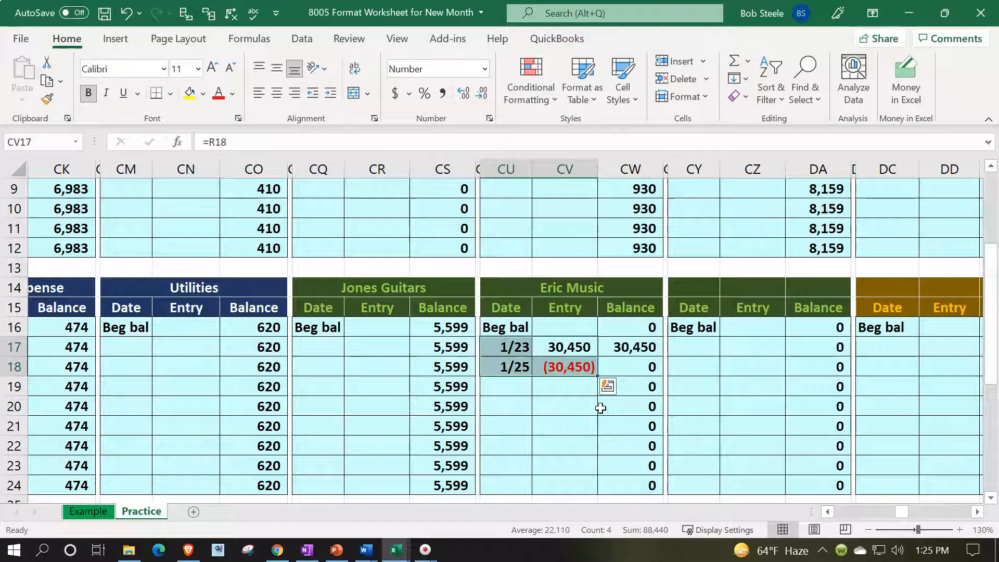
key(Delete)
- Correct the Smith Guitars beginning balance in CW4 to 929
scroll(601, 408, up, 3)
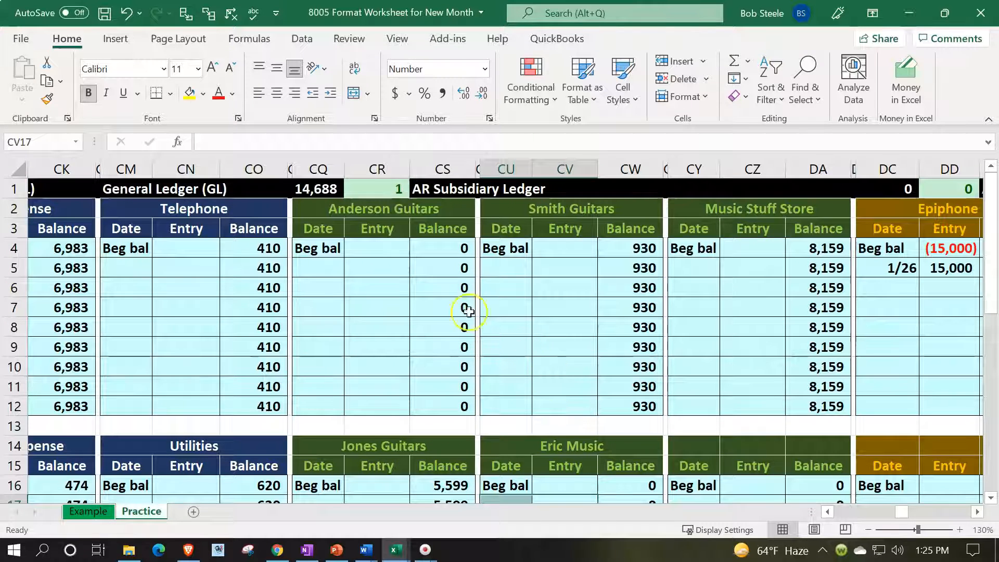
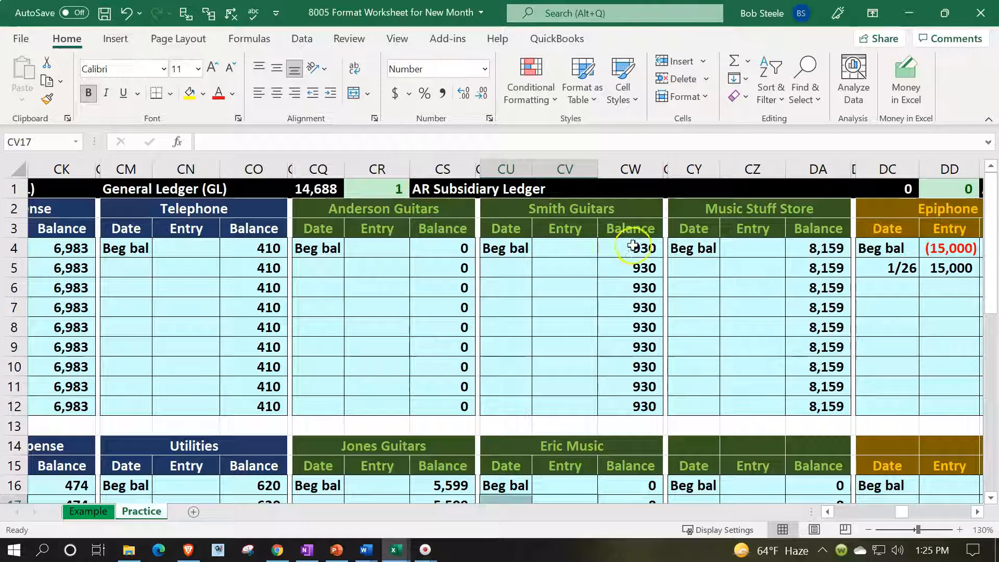
click(633, 245)
text(929)
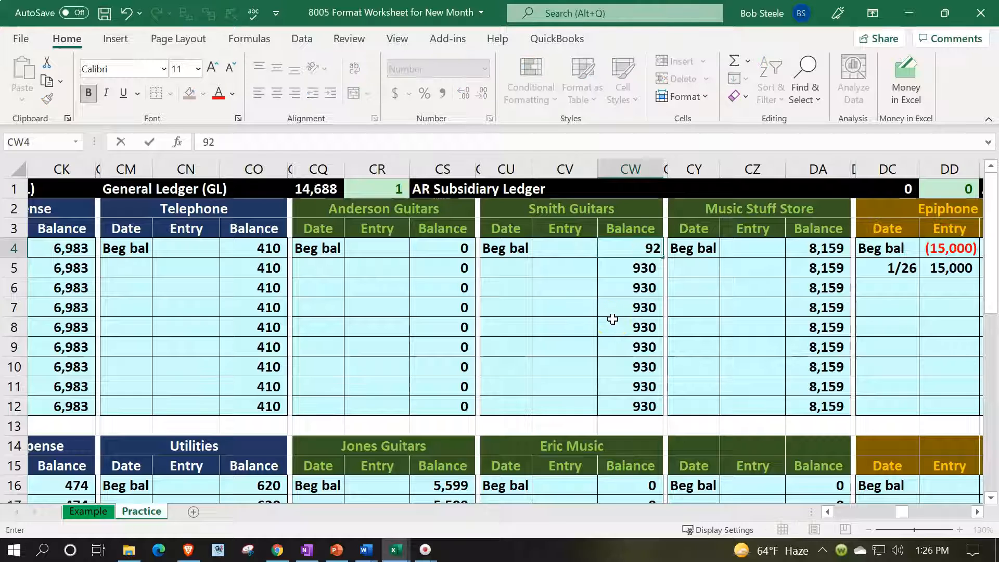
key(Return)
- Check the AR subsidiary ledger total formula in CQ1 and the difference formula in CR1
key(Left)
key(Left)
key(Left)
key(Left)
key(Left)
key(Left)
key(Left)
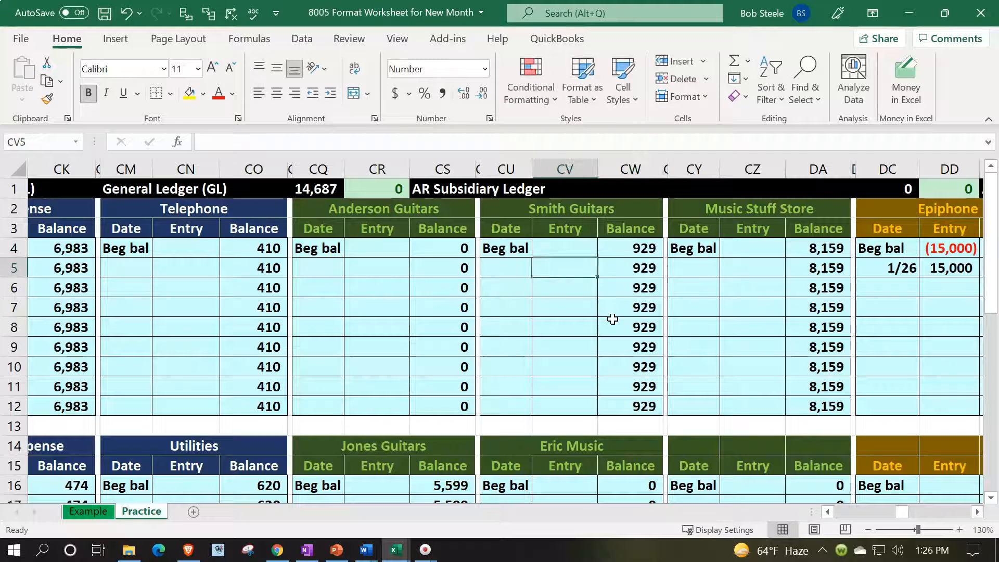
key(Up)
key(Up)
key(Up)
key(Up)
key(Right)
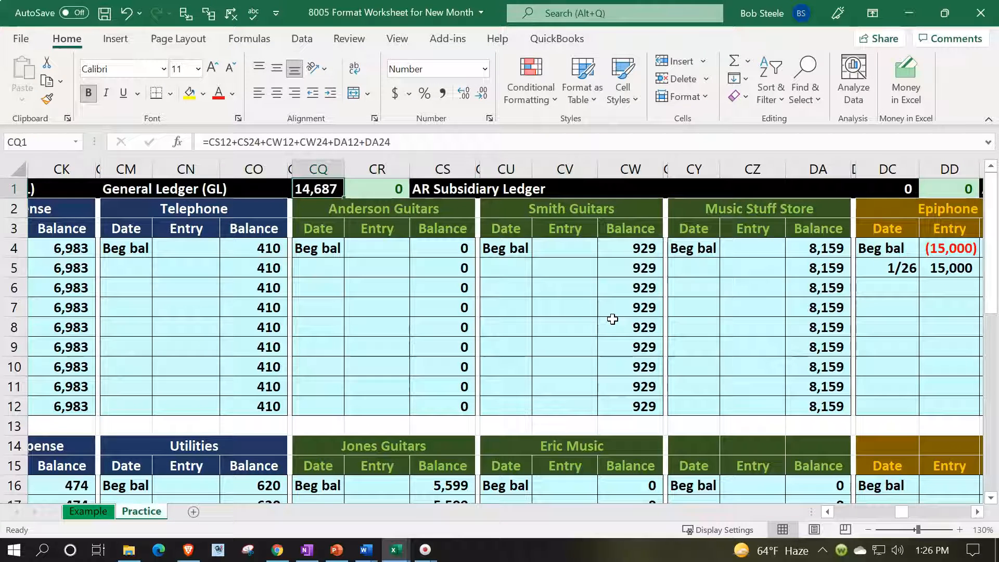
key(Right)
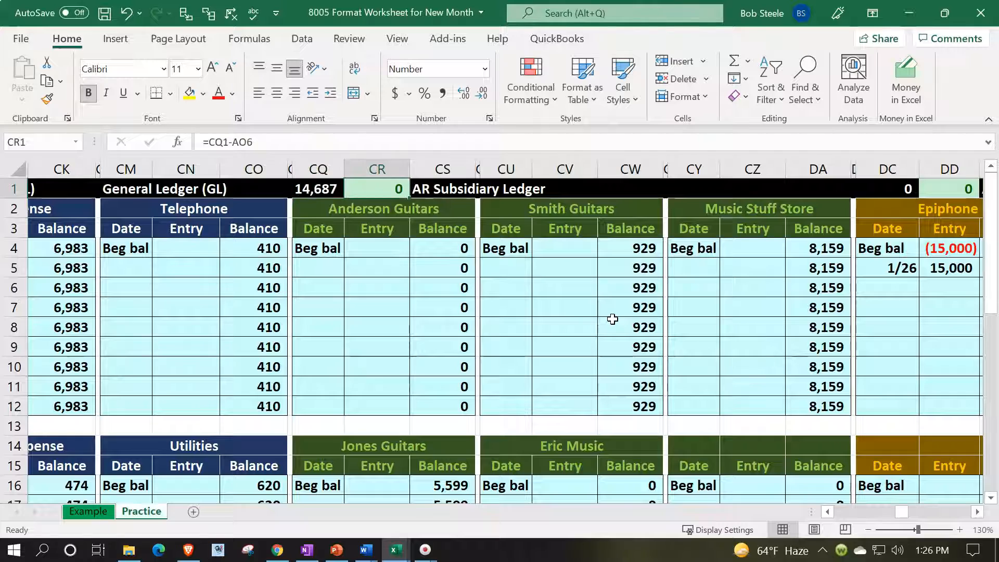
key(Left)
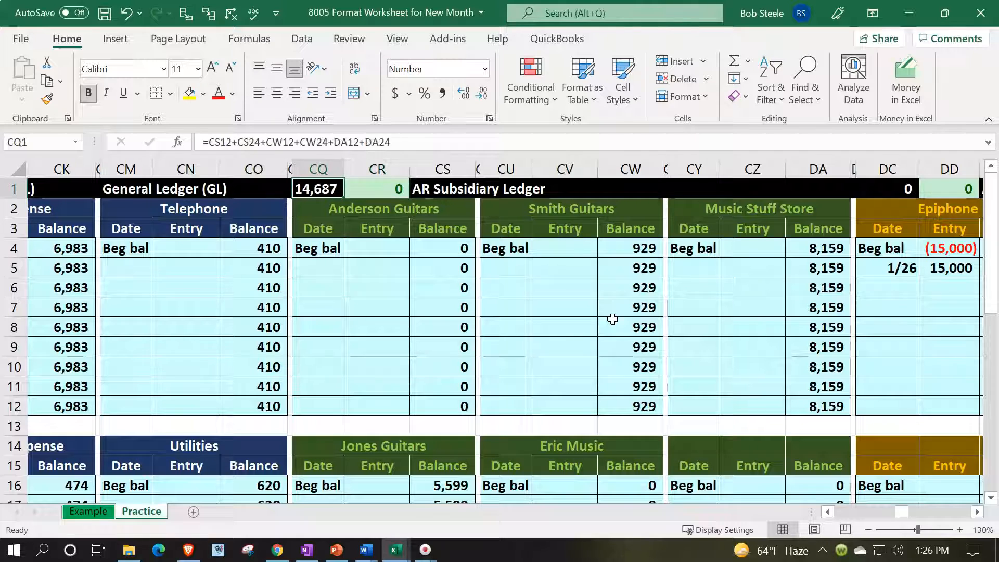
- Check the ending trial balance amounts for Accounts Receivable and Accounts Payable in column AO
key(Left)
key(Left)
key(Left)
key(Left)
key(Left)
key(Left)
key(Left)
key(Left)
key(Left)
key(Left)
key(Left)
key(Left)
key(Left)
key(Left)
key(Left)
key(Left)
key(Left)
key(Left)
key(Left)
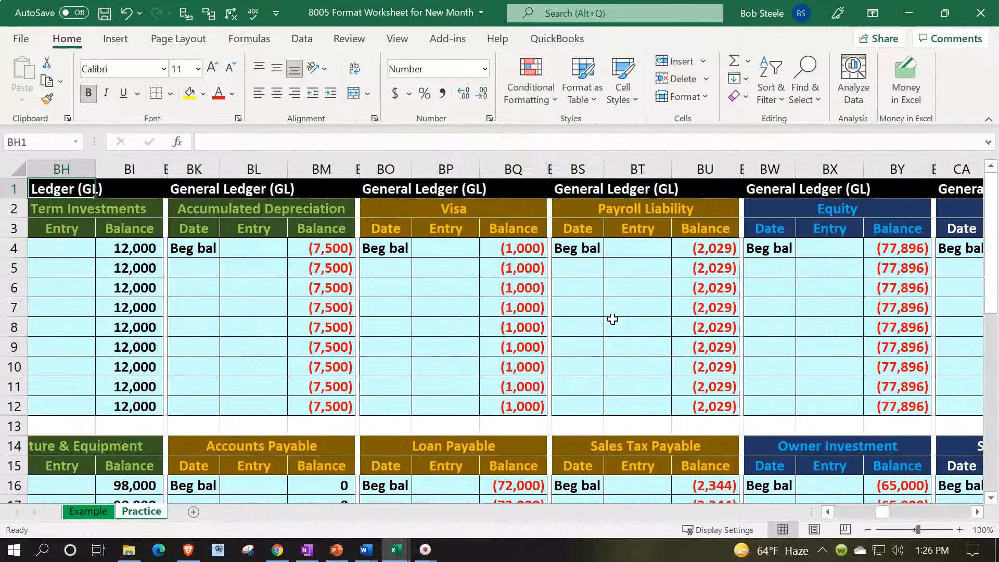
key(Left)
key(Left)
key(Left)
key(Left)
key(Left)
key(Left)
key(Left)
key(Left)
key(Left)
key(Left)
key(Left)
key(Left)
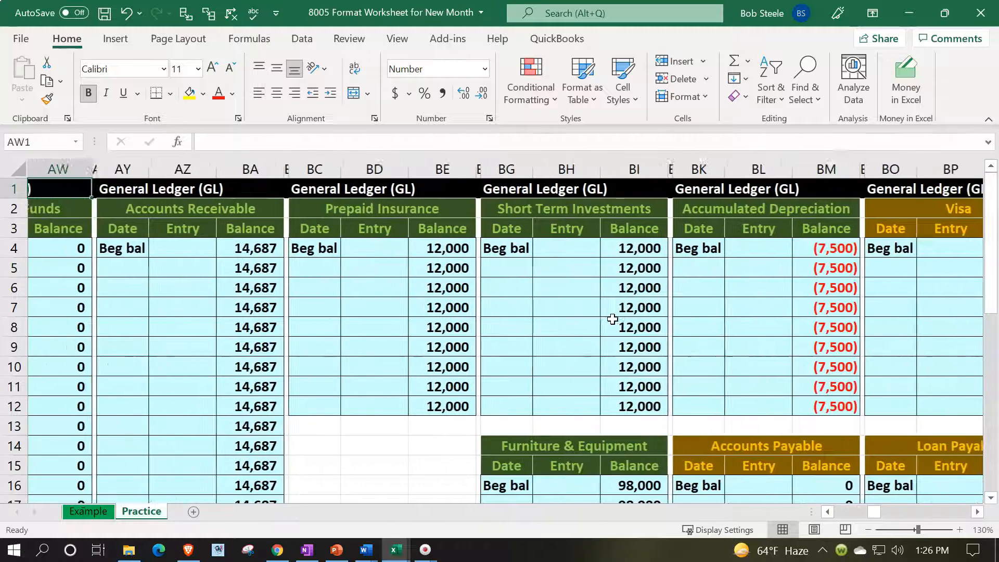
key(Left)
key(Left)
key(Left)
key(Left)
key(Left)
key(Down)
key(Down)
key(Down)
key(Down)
key(Down)
key(Down)
key(Down)
key(Right)
key(Right)
key(Up)
key(Up)
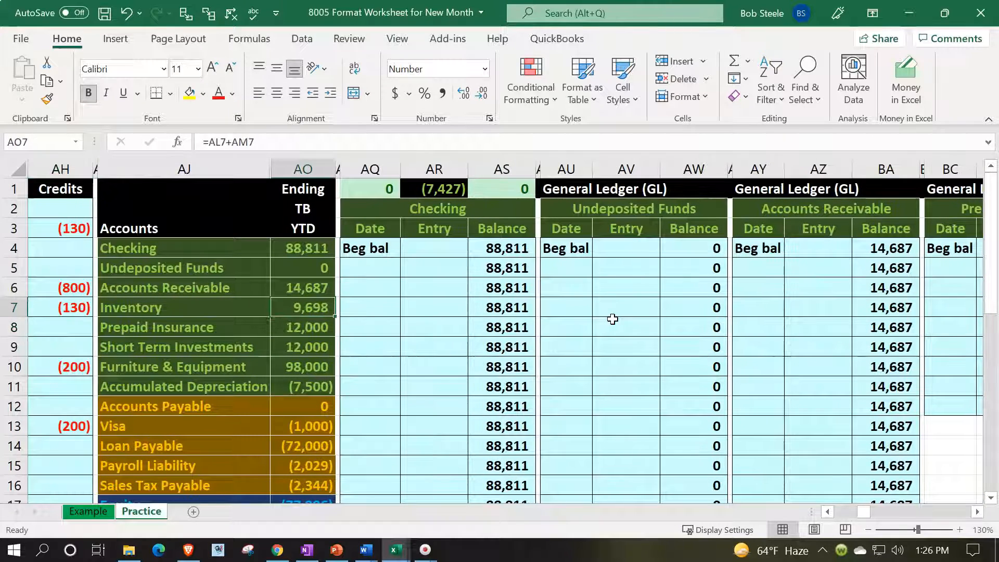
key(Down)
key(Down)
key(Down)
key(Down)
key(Down)
key(Down)
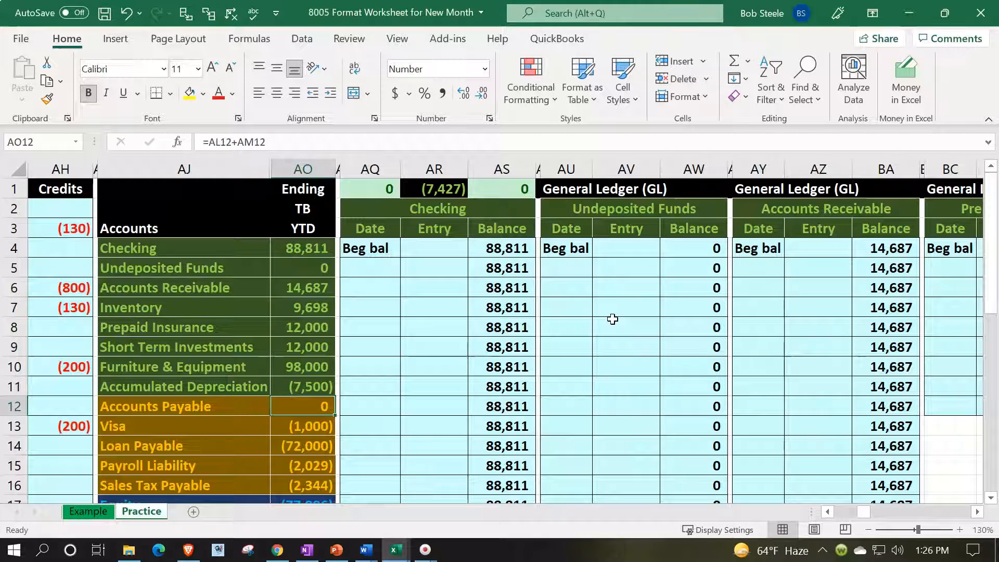
- Set the Epiphone beginning balance in DE4 of the AP subsidiary ledger to 0
key(Right)
key(Right)
key(Right)
key(Right)
key(Right)
key(Right)
key(Right)
key(Right)
key(Right)
key(Right)
key(Right)
key(Right)
key(Right)
key(Right)
key(Right)
key(Right)
key(Right)
key(Right)
key(Right)
key(Right)
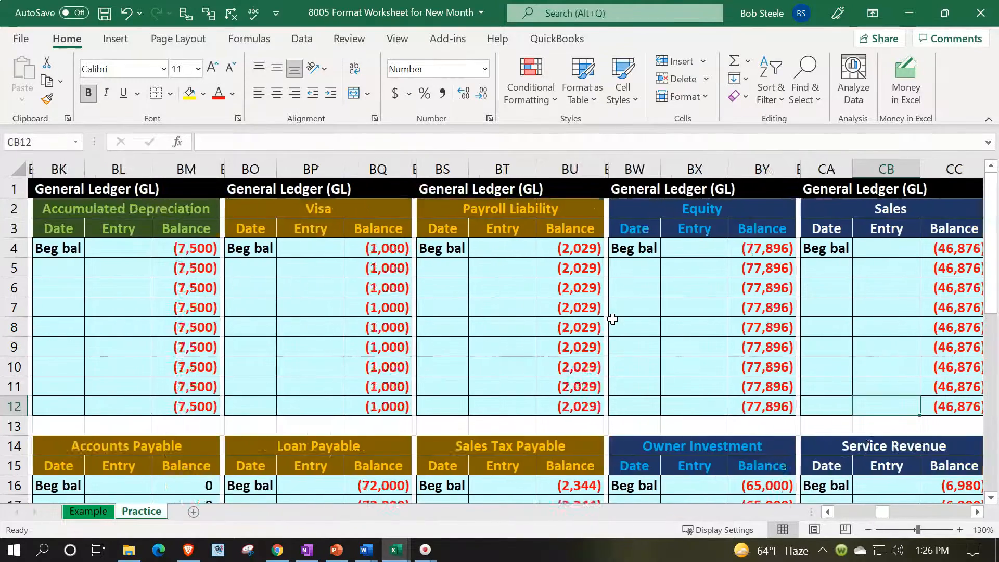
key(Right)
key(Right)
key(Right)
key(Right)
key(Right)
key(Right)
key(Right)
key(Right)
key(Right)
key(Right)
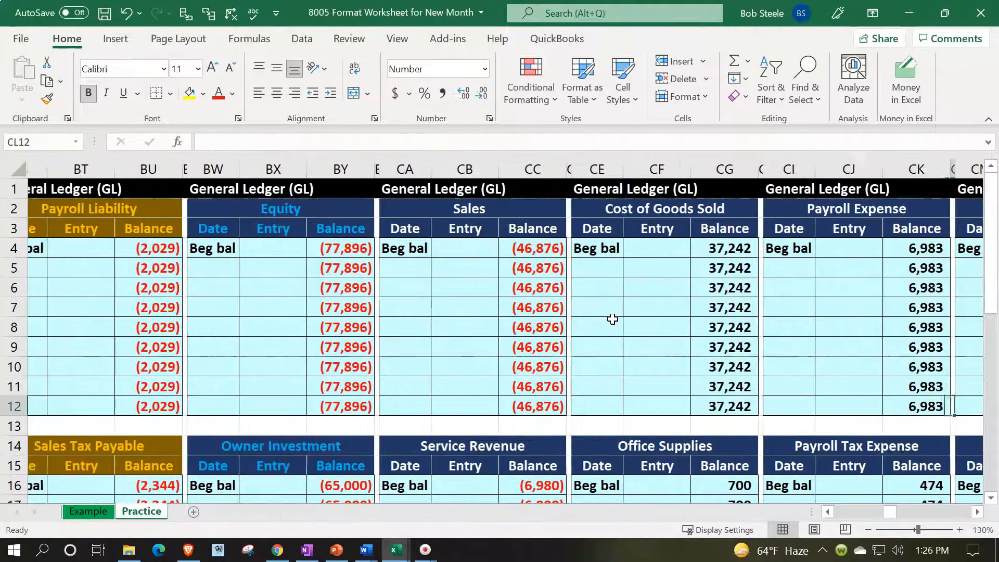
key(Right)
key(Right)
key(Right)
key(Right)
key(Right)
key(Right)
key(Right)
key(Right)
key(Right)
key(Right)
key(Right)
key(Right)
key(Right)
key(Right)
key(Right)
key(Right)
key(Right)
key(Right)
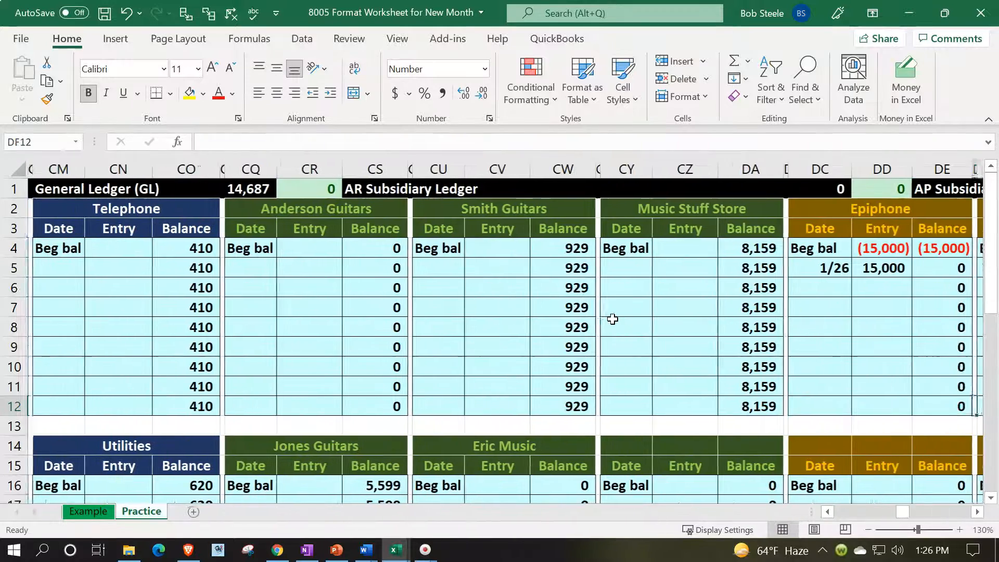
key(Left)
key(Left)
key(Up)
key(Up)
key(Up)
key(Up)
key(Up)
key(Up)
key(Up)
key(Left)
key(Up)
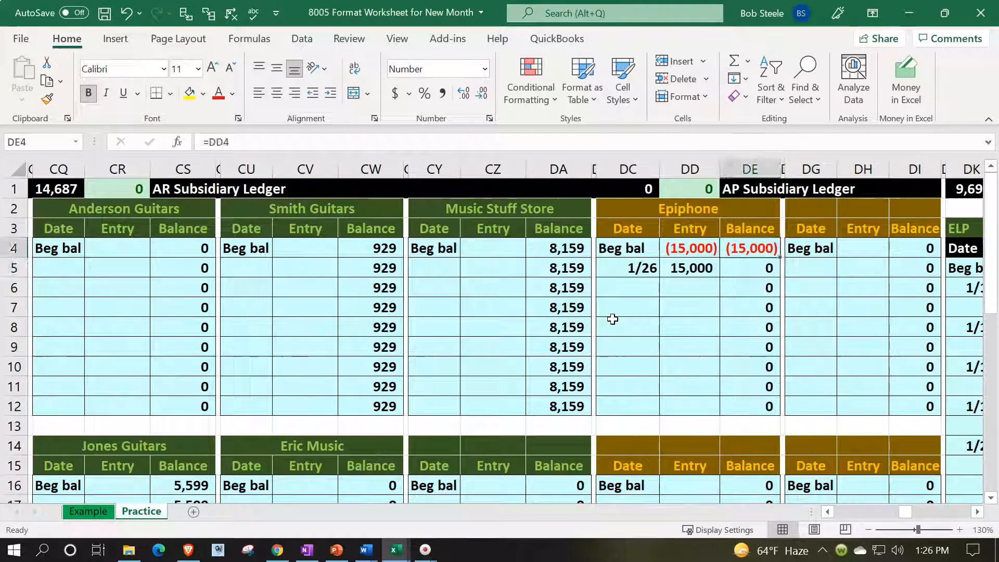
text(0)
key(Left)
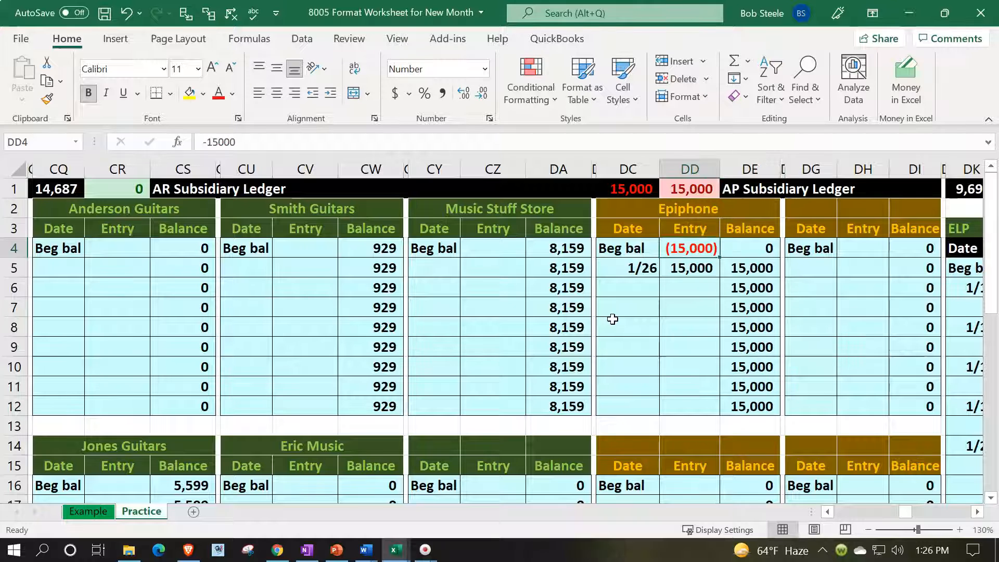
- Clear the Epiphone entries in DD4:DD5 and the January date in DC5
key(Down)
key(Delete)
key(Left)
key(Delete)
key(Right)
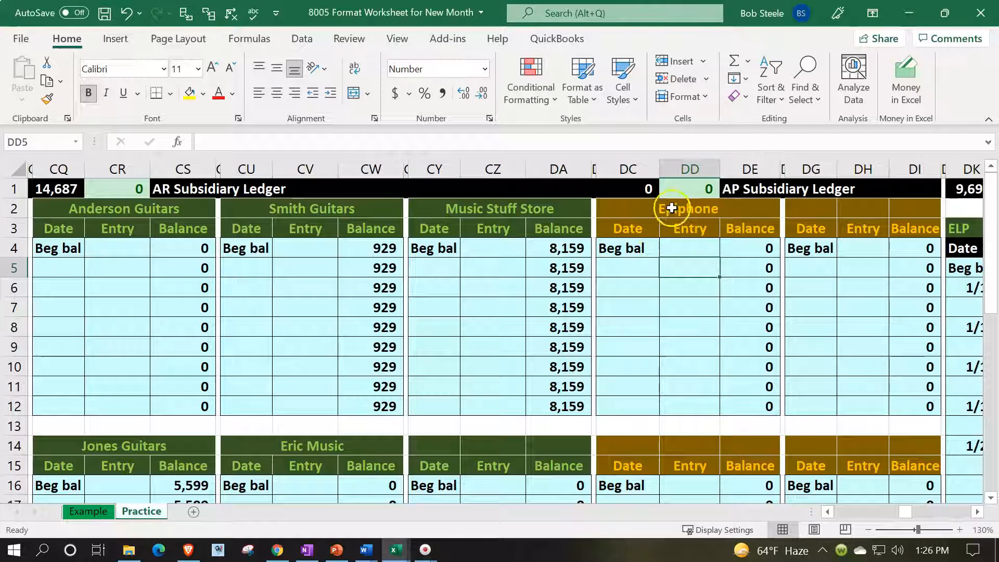
- Set the ELP beginning inventory units in DR5 to 5 and clear the January inventory transactions in DK6:DS15
click(681, 191)
key(Right)
key(Right)
key(Right)
key(Right)
key(Right)
key(Right)
key(Right)
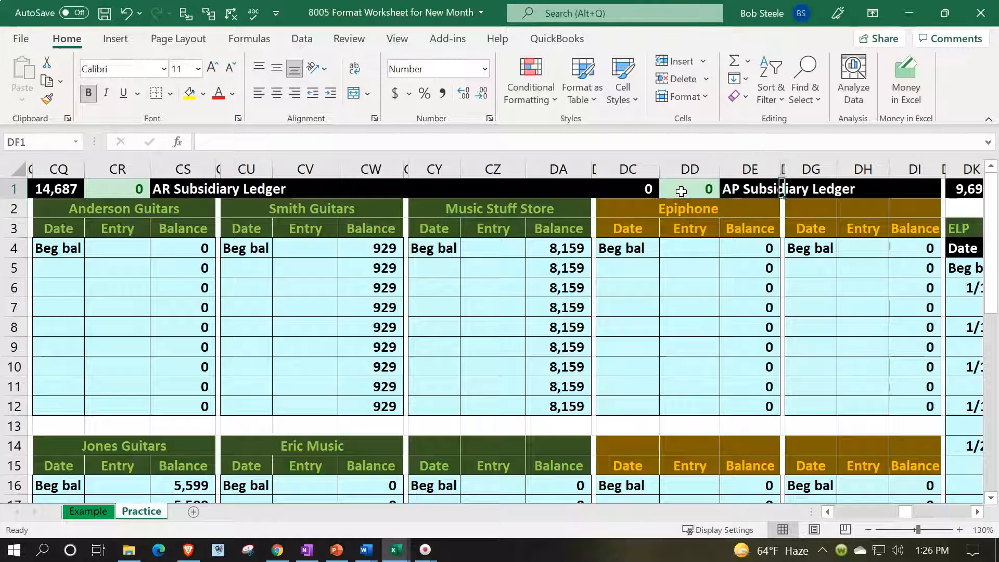
key(Right)
key(Right)
key(Right)
key(Right)
key(Right)
key(Right)
key(Right)
key(Right)
key(Right)
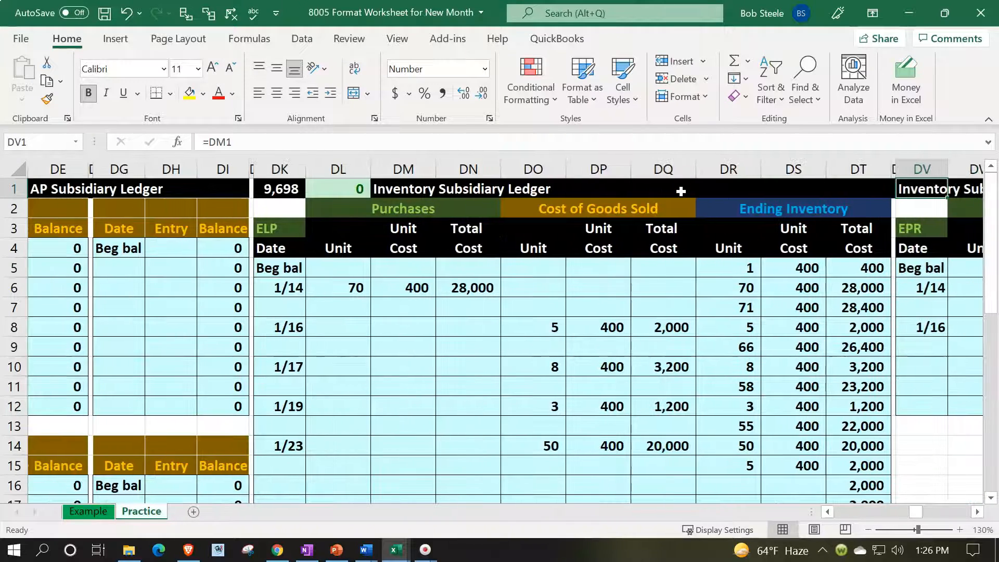
drag(739, 464, 811, 465)
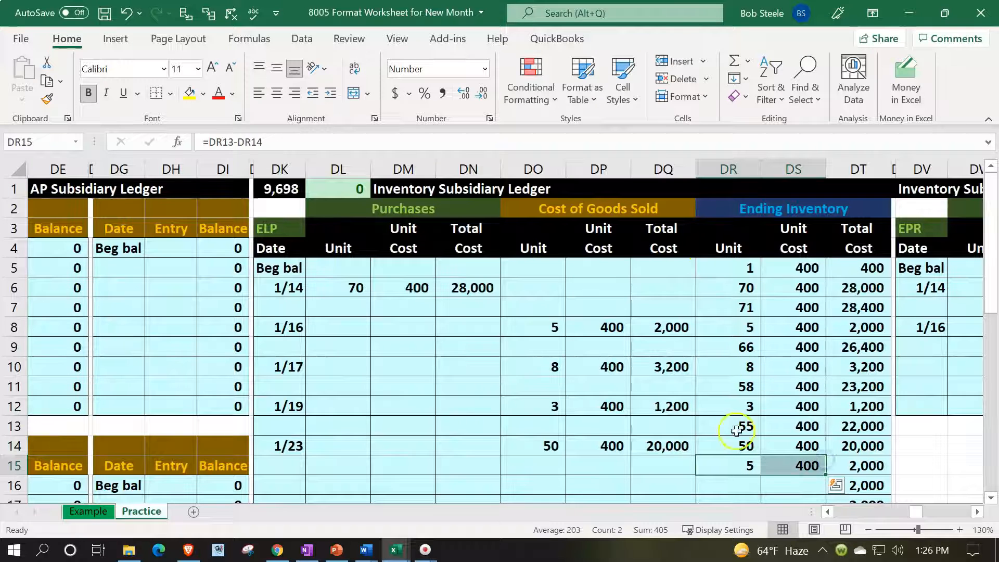
click(729, 471)
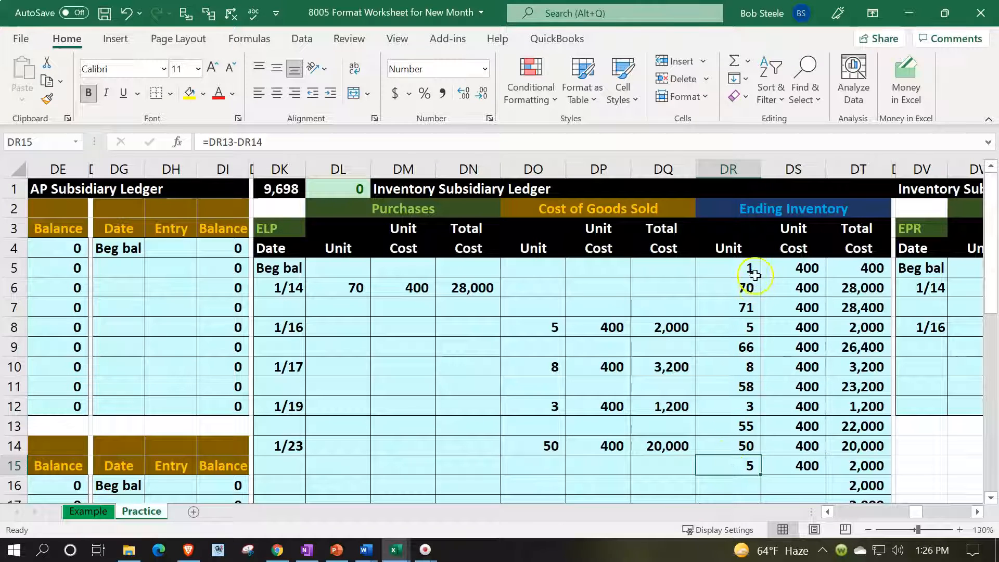
click(748, 267)
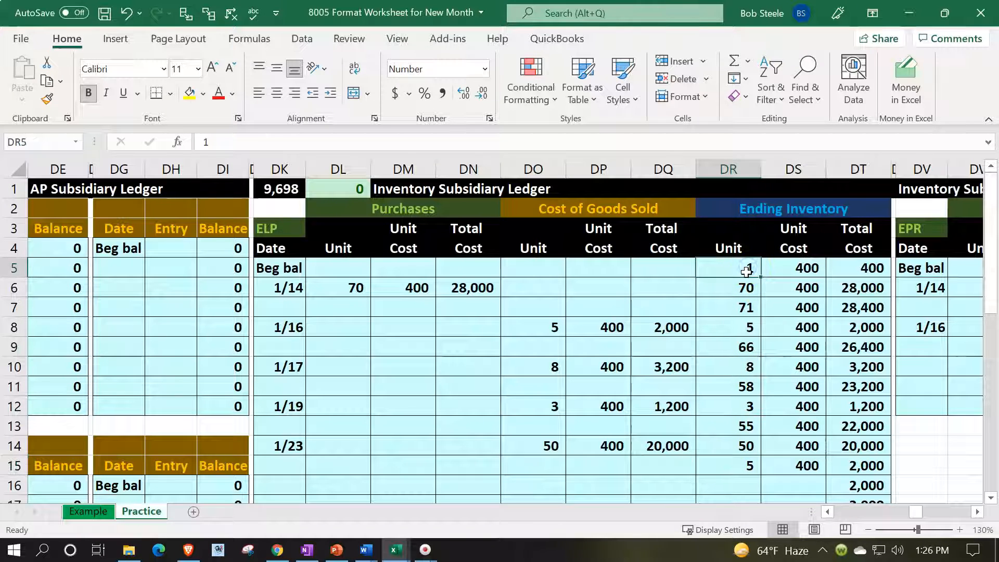
text(5)
key(Return)
drag(287, 291, 771, 464)
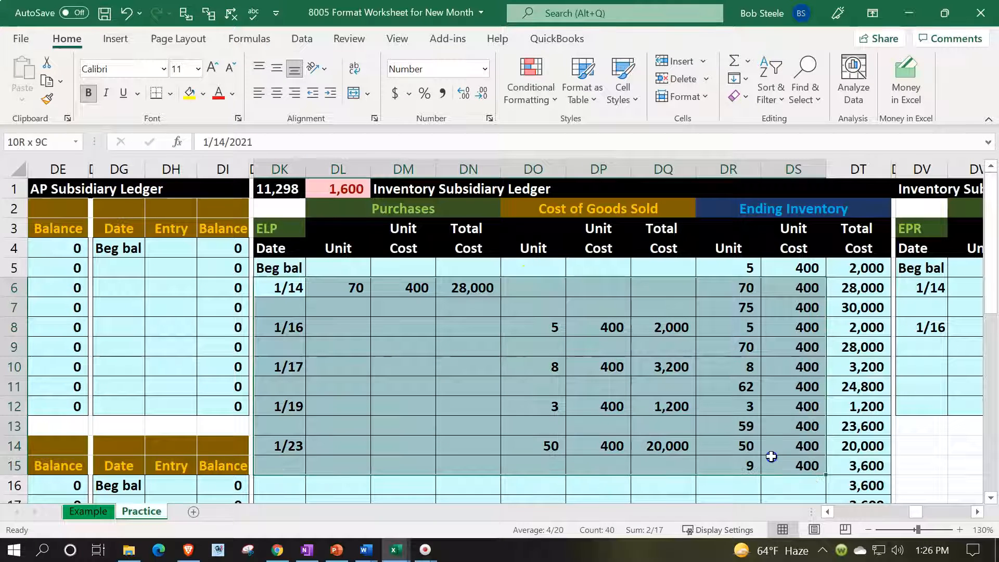
key(Delete)
- Enter =DT5 in DT6 and fill the formula down the ELP ending inventory Total Cost column
click(862, 289)
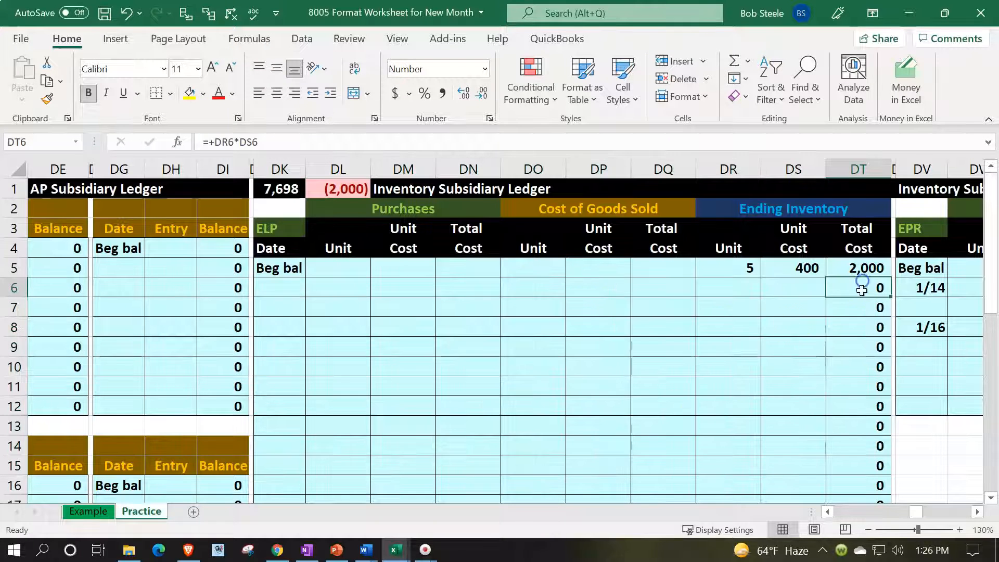
text(=)
key(Up)
key(Return)
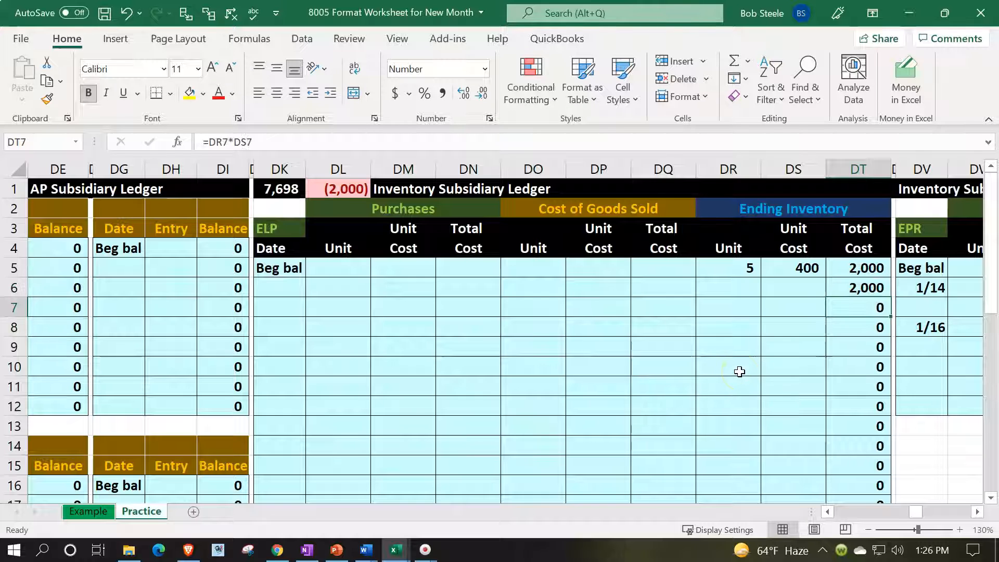
click(880, 286)
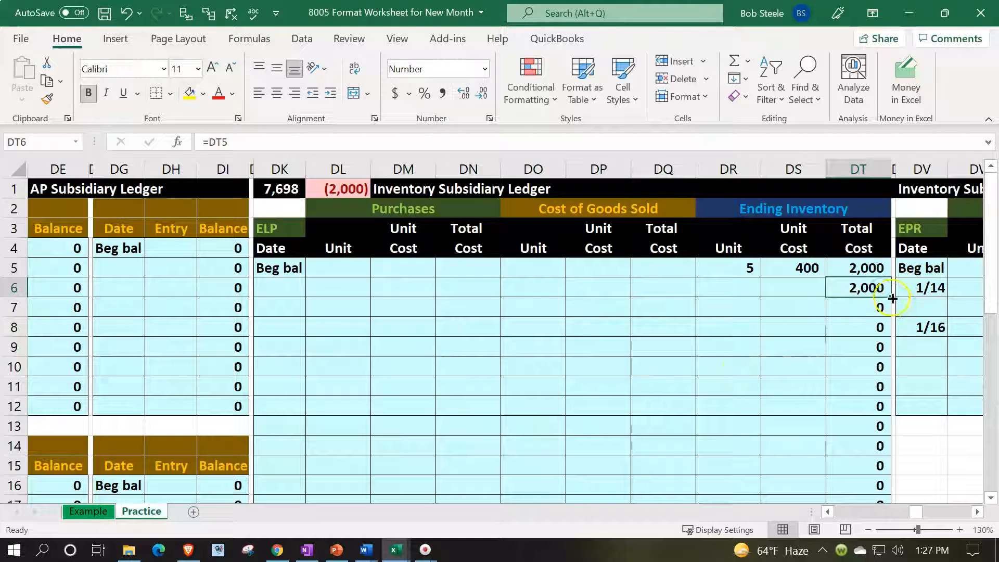
double_click(892, 298)
click(803, 339)
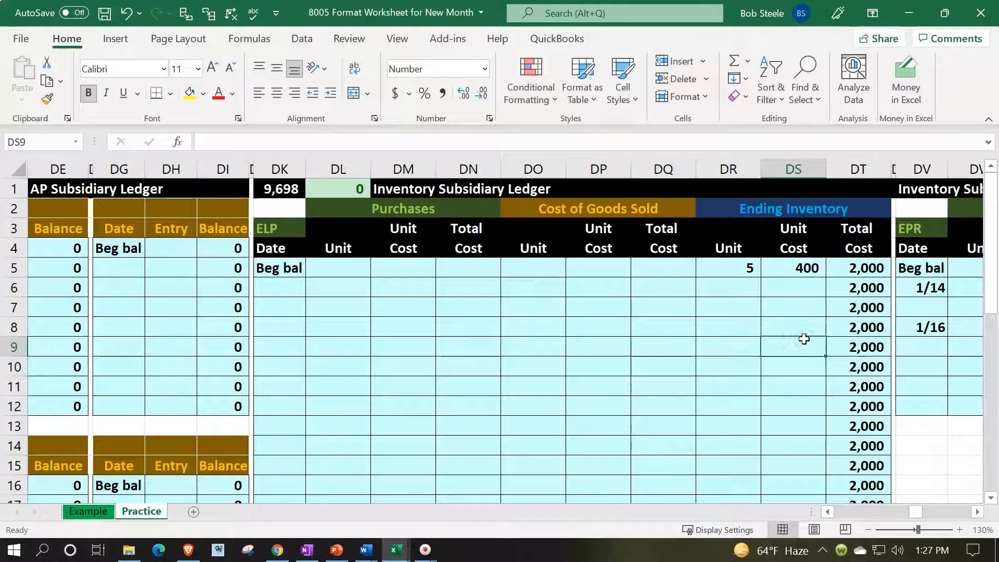
- Set the EPR beginning inventory units in EC5 to 5
key(Right)
key(Right)
key(Right)
key(Right)
key(Right)
key(Right)
key(Right)
key(Right)
key(Right)
key(Right)
key(Right)
key(Right)
key(Right)
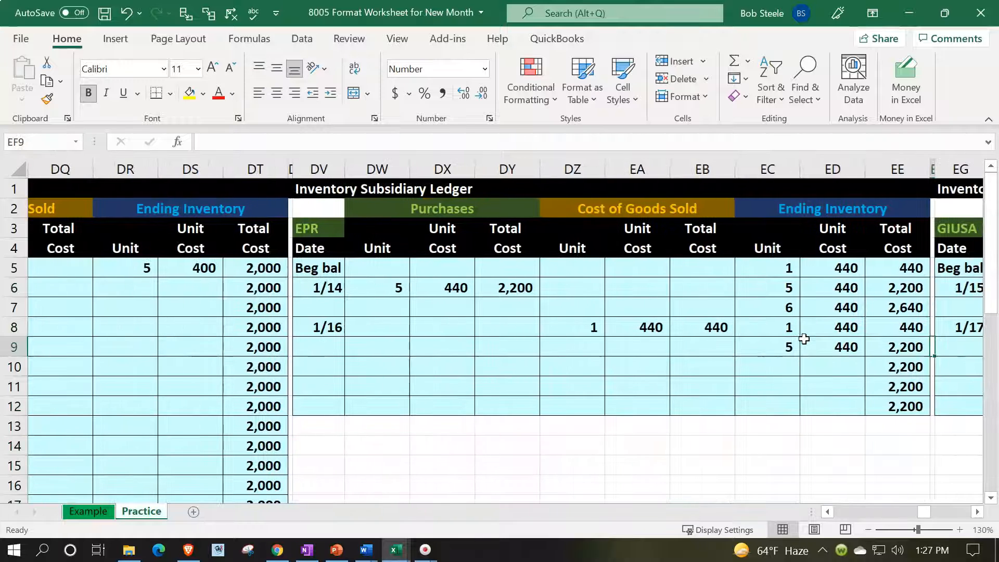
click(779, 343)
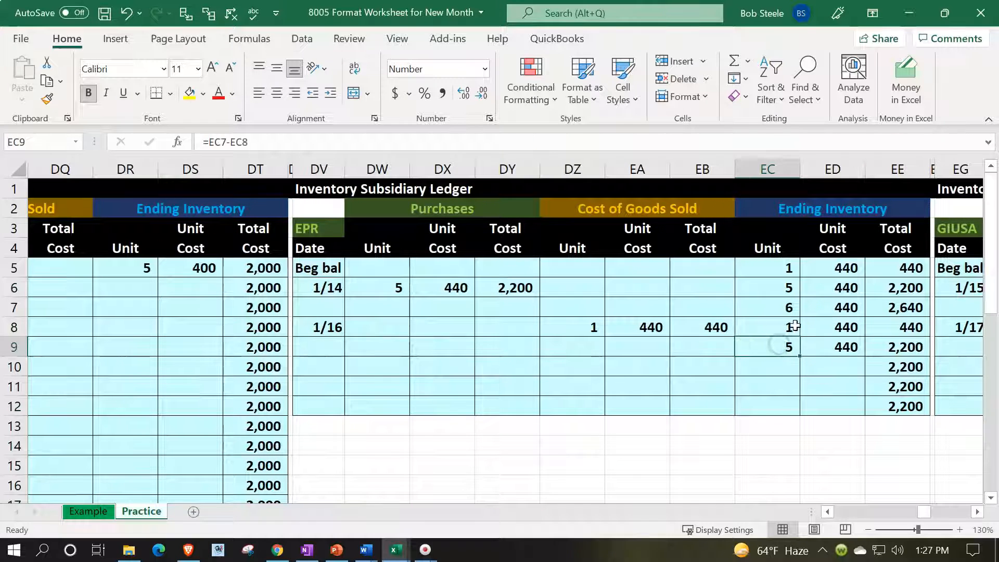
click(766, 270)
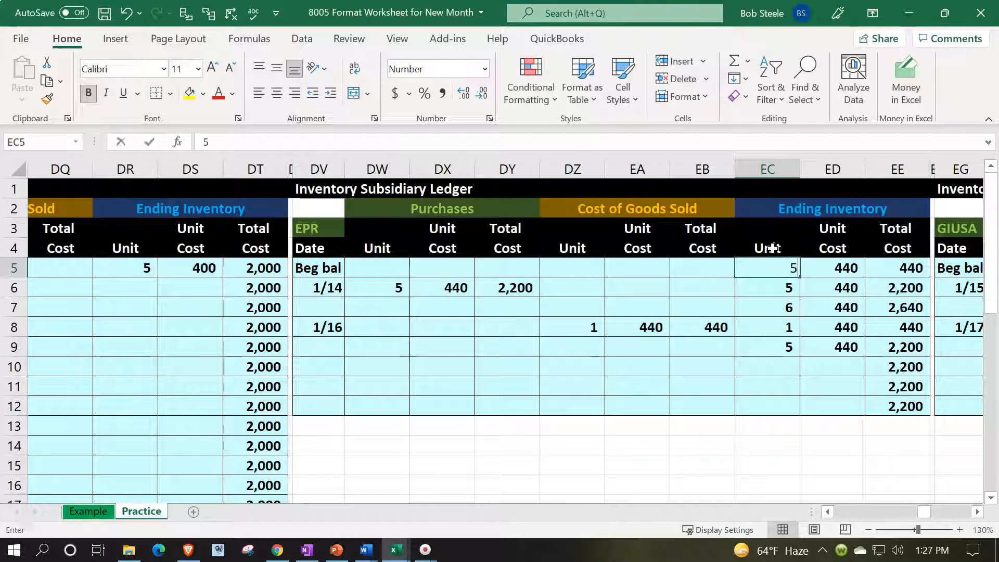
key(Return)
- Clear the EPR January transactions in DV6:EB10 and the ending inventory units and unit costs below the beginning balance row
drag(774, 287, 806, 337)
key(Delete)
drag(339, 288, 689, 364)
key(Delete)
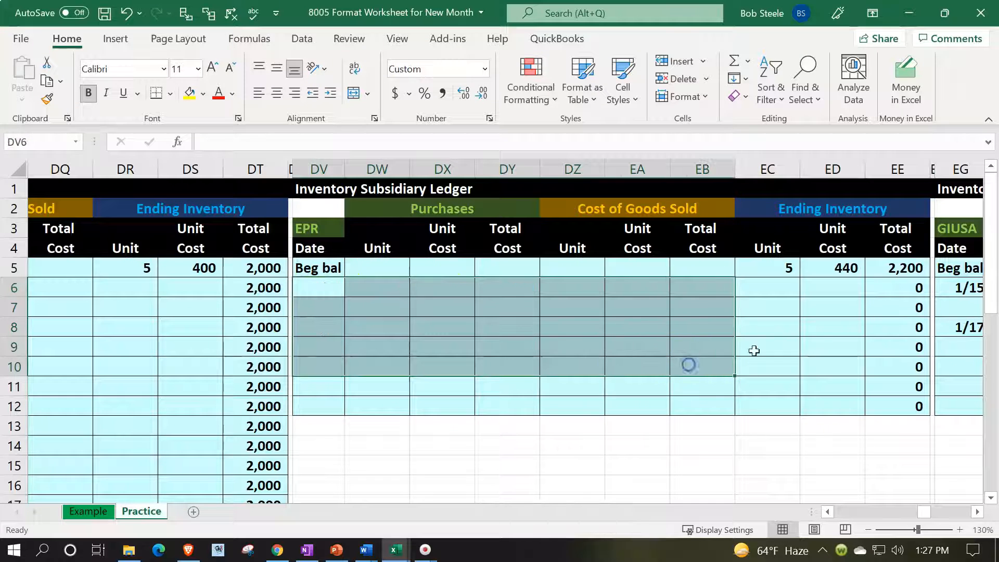
- Enter =EE5 in EE6 and fill the formula down the EPR ending inventory Total Cost column to EE12
click(905, 287)
text(=)
key(Up)
key(Return)
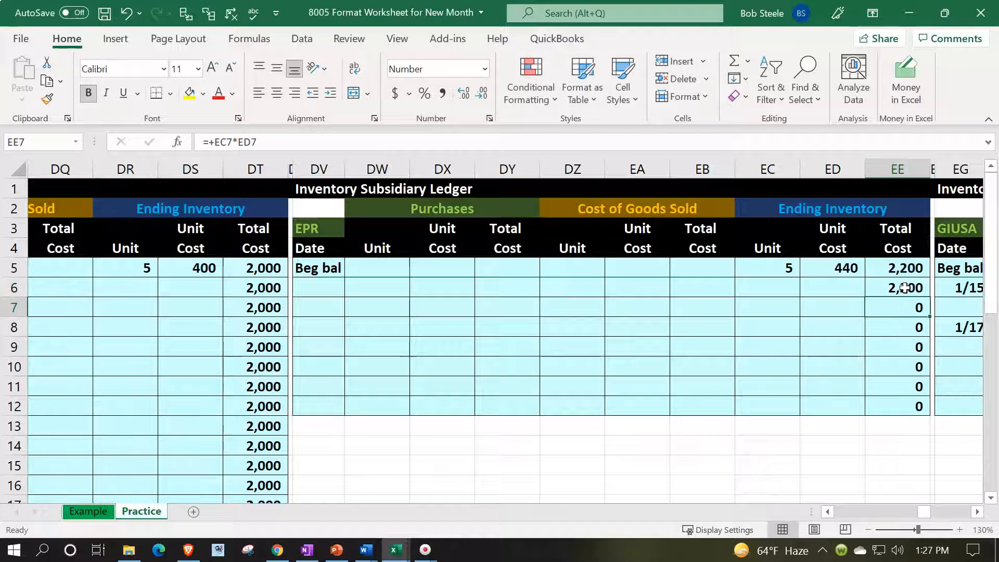
click(905, 287)
drag(930, 297, 921, 406)
click(868, 332)
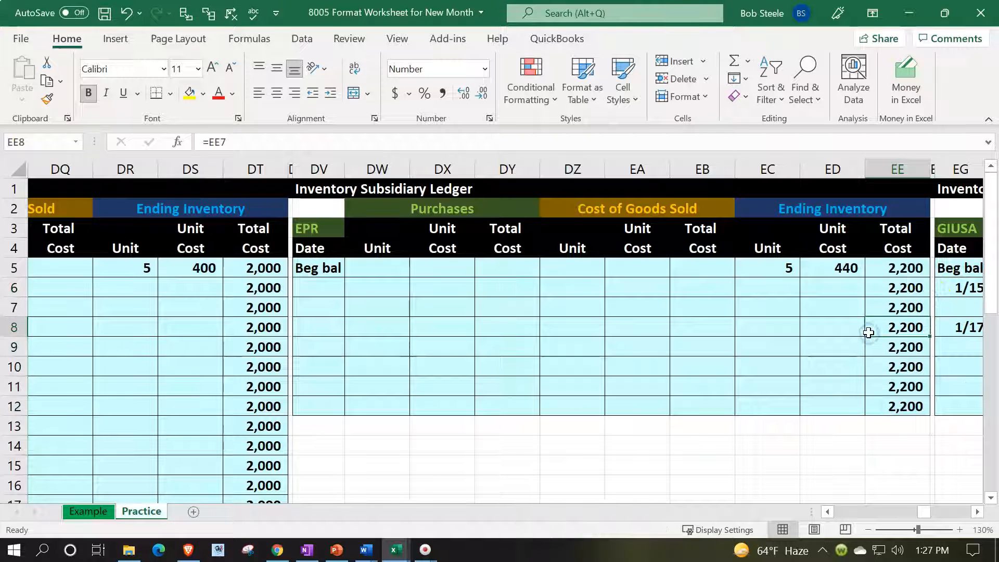
- Set the GIUSA beginning inventory units in EN5 to 5 and clear the January inventory transactions in EG6:EO10
key(Right)
key(Right)
key(Right)
key(Right)
key(Right)
key(Right)
key(Right)
key(Right)
key(Right)
key(Right)
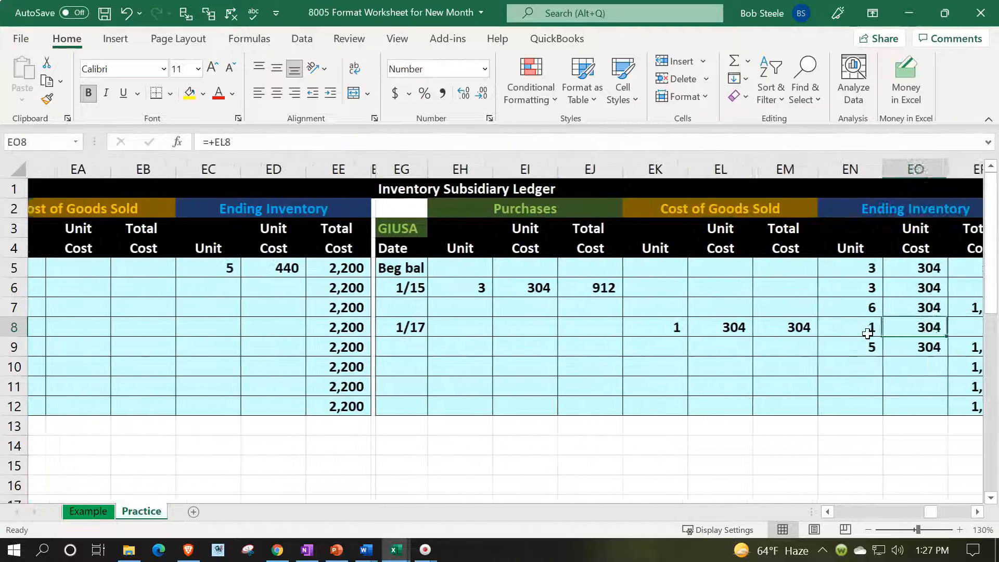
key(Right)
key(Left)
key(Left)
key(Down)
key(Up)
key(Up)
key(Up)
key(Up)
text(5)
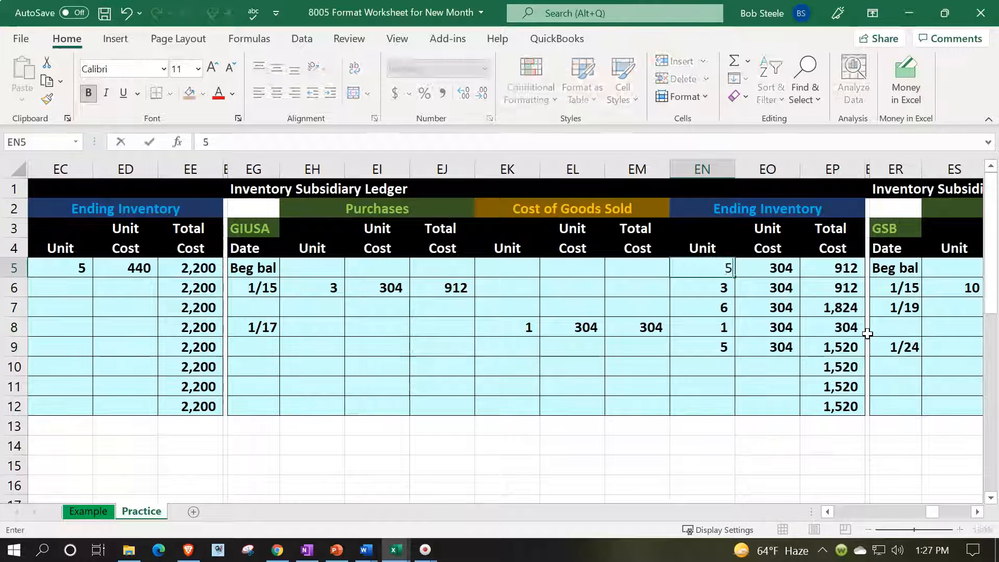
key(Return)
drag(262, 289, 758, 364)
key(Delete)
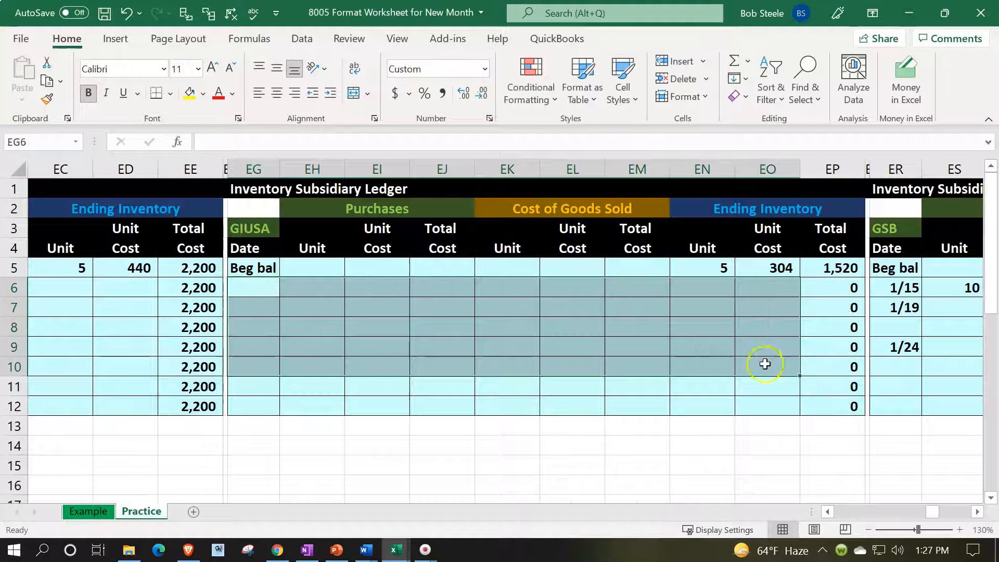
- Enter =EP5 in EP6 and fill the formula down the GIUSA ending inventory Total Cost column to EP12
click(838, 285)
text(=)
key(Up)
key(Return)
click(843, 290)
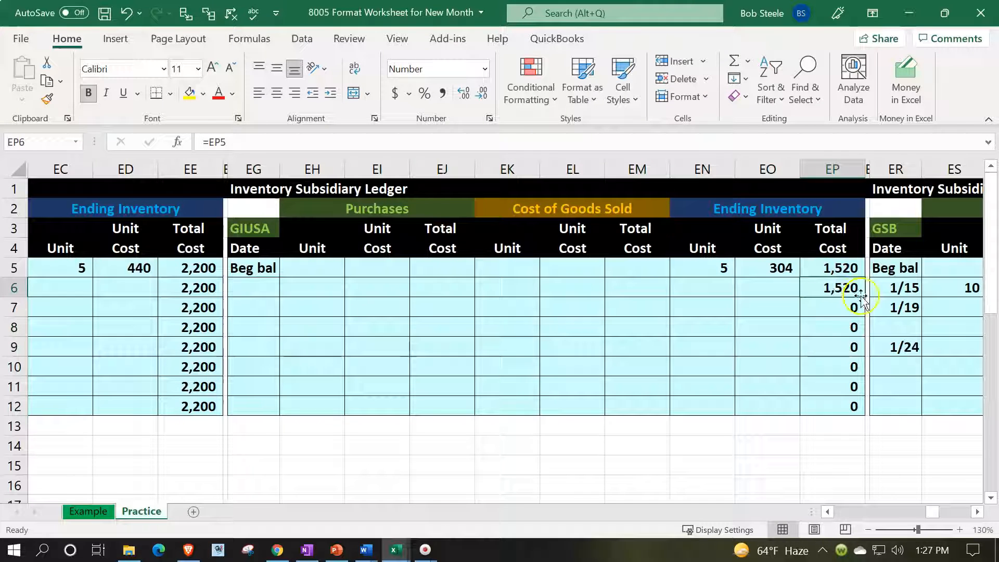
double_click(864, 296)
- Enter the GSB beginning inventory as -1 units in EY5 with a unit cost of 598 in EZ5
key(Right)
key(Right)
key(Right)
key(Right)
key(Right)
key(Right)
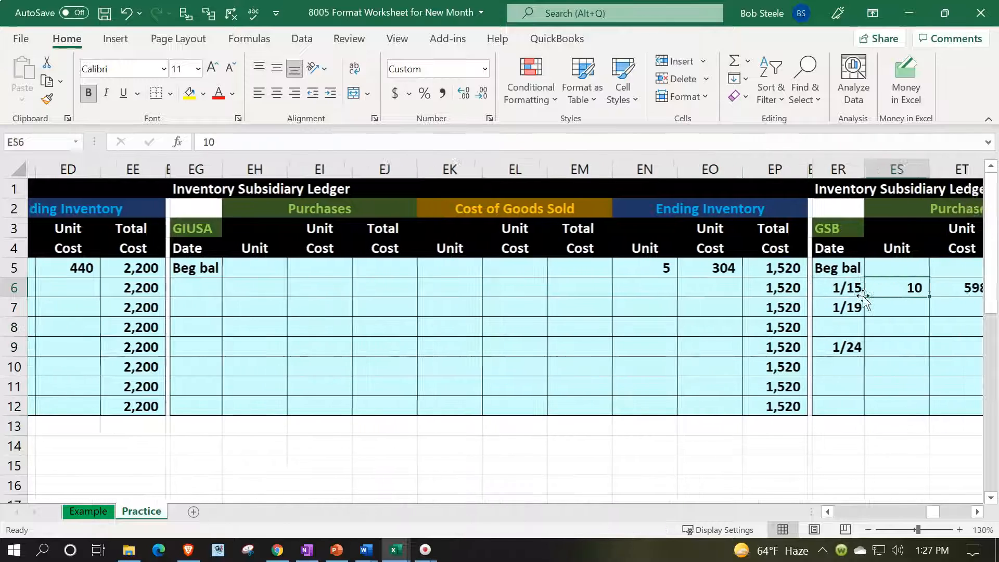
key(Right)
key(Right)
key(Right)
key(Right)
key(Right)
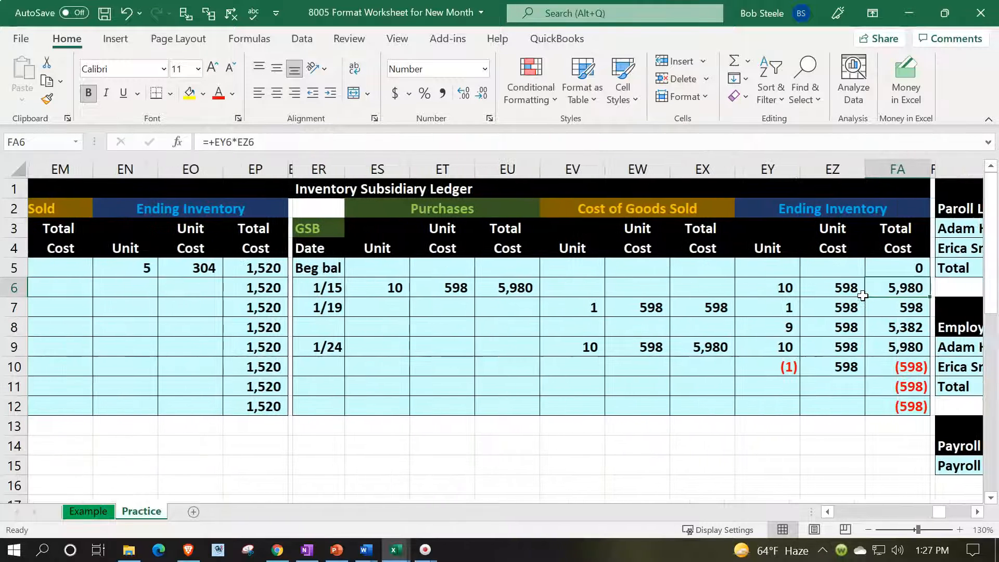
key(Up)
key(Left)
key(Left)
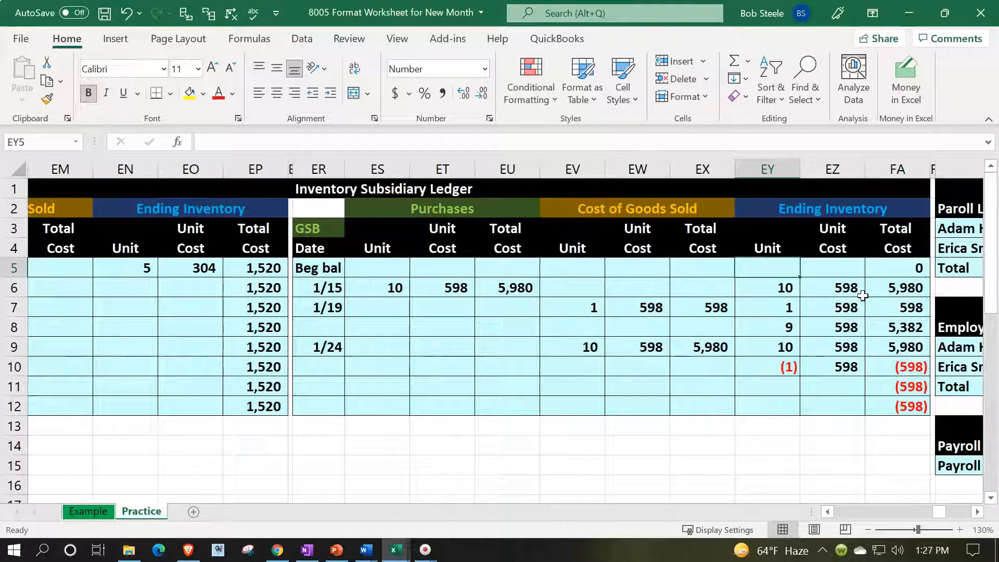
text(-)
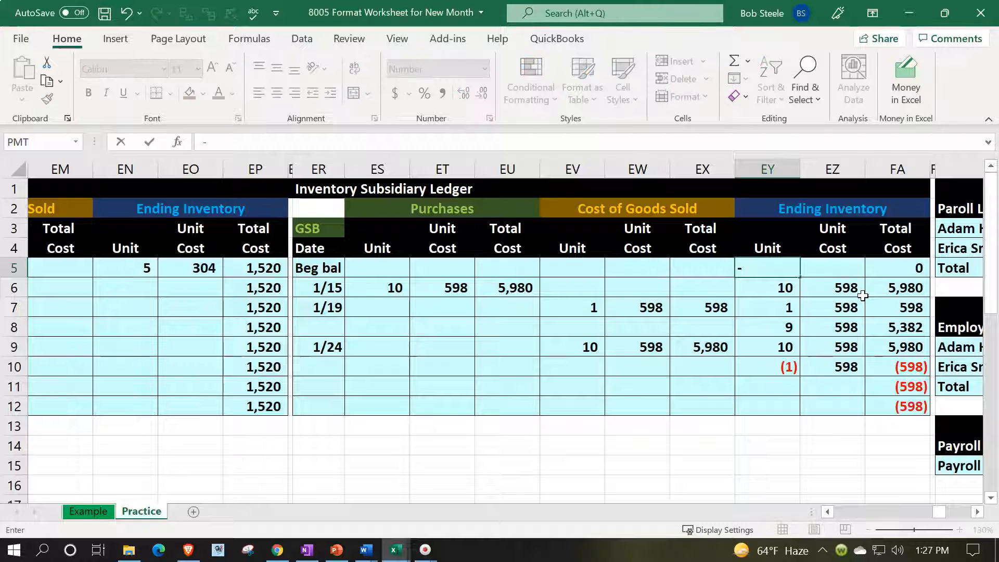
key(Right)
text(598)
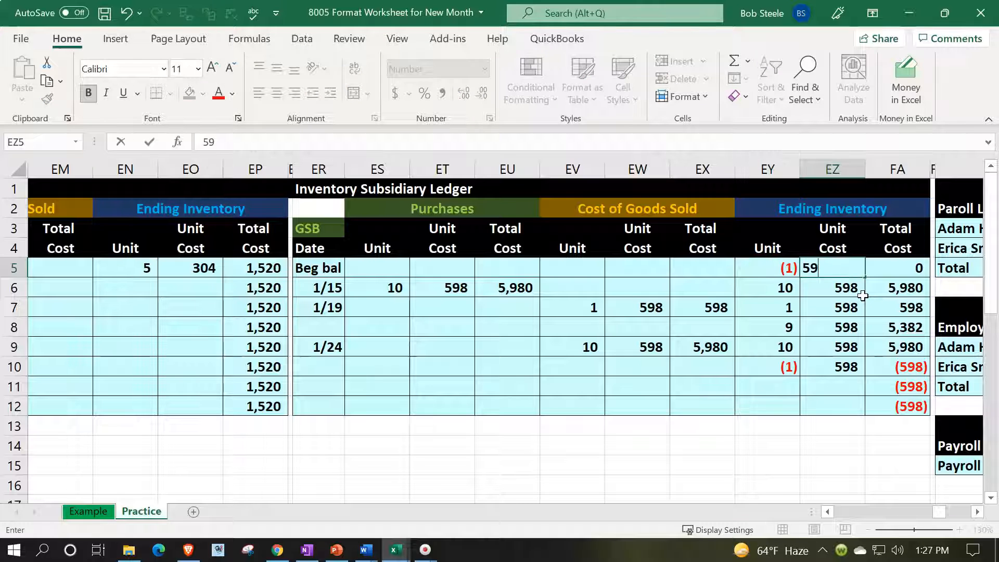
- Calculate the GSB beginning inventory total cost in FA5 with +EY5*EZ5
key(Right)
text(+)
key(Left)
key(Left)
text(*)
key(Left)
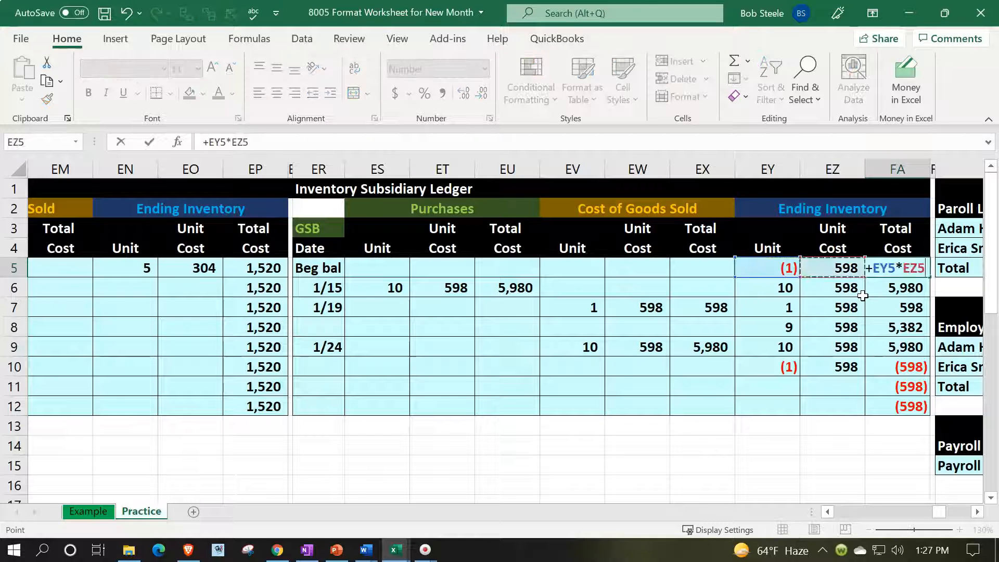
key(Return)
- Clear the GSB January inventory transactions in ER6:EZ10
key(Left)
key(Left)
drag(328, 290, 816, 369)
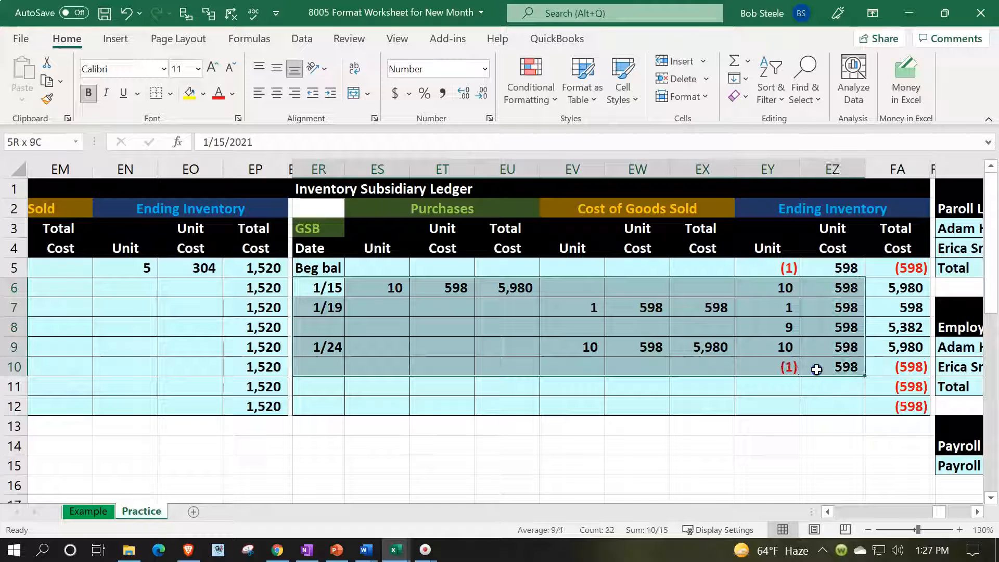
key(Delete)
- Enter =FA5 in FA6 and fill the formula down the GSB ending inventory Total Cost column to FA12
key(Right)
key(Right)
key(Right)
key(Right)
key(Right)
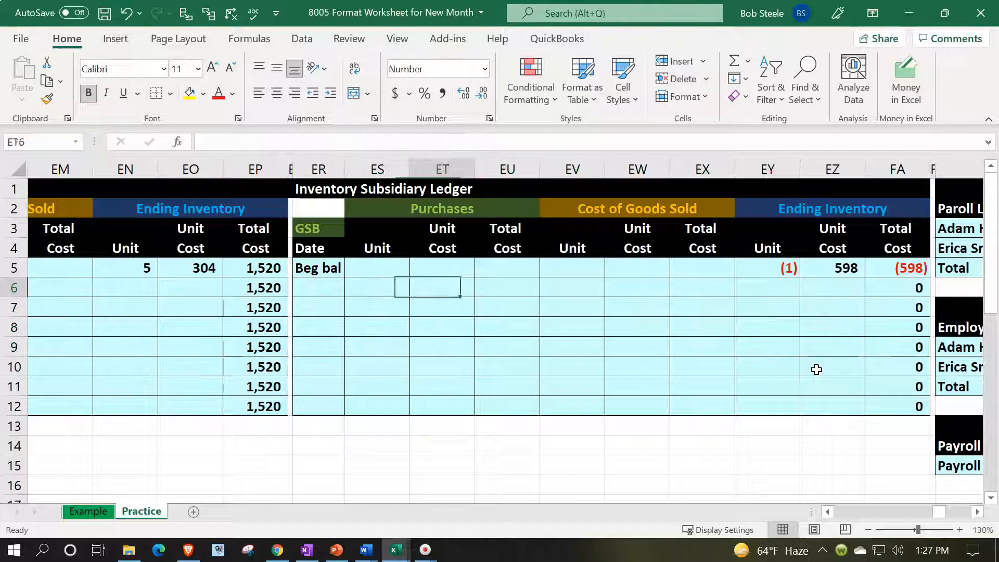
key(Right)
key(Right)
key(Right)
key(Right)
text(=)
key(Up)
key(Return)
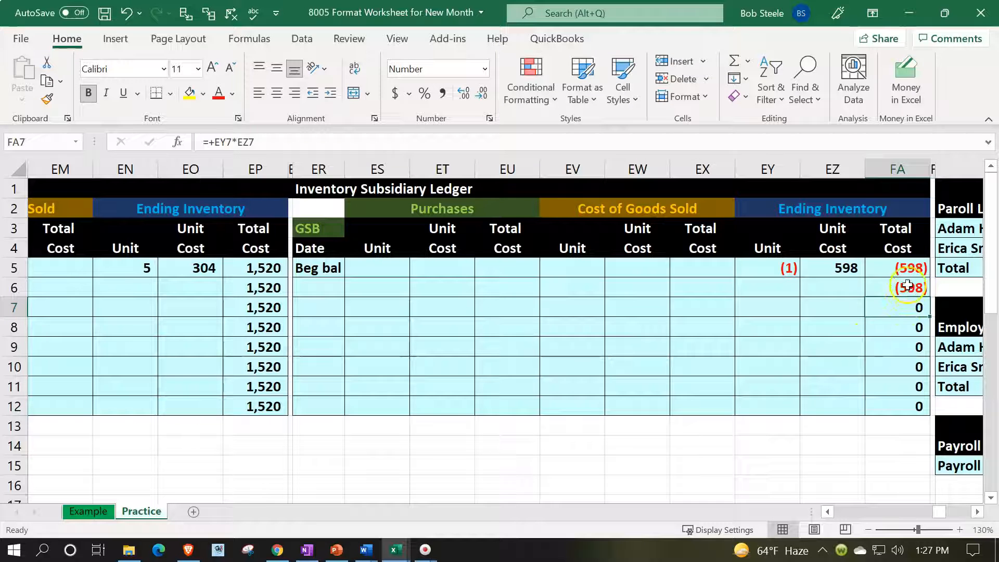
click(920, 288)
drag(932, 296, 923, 409)
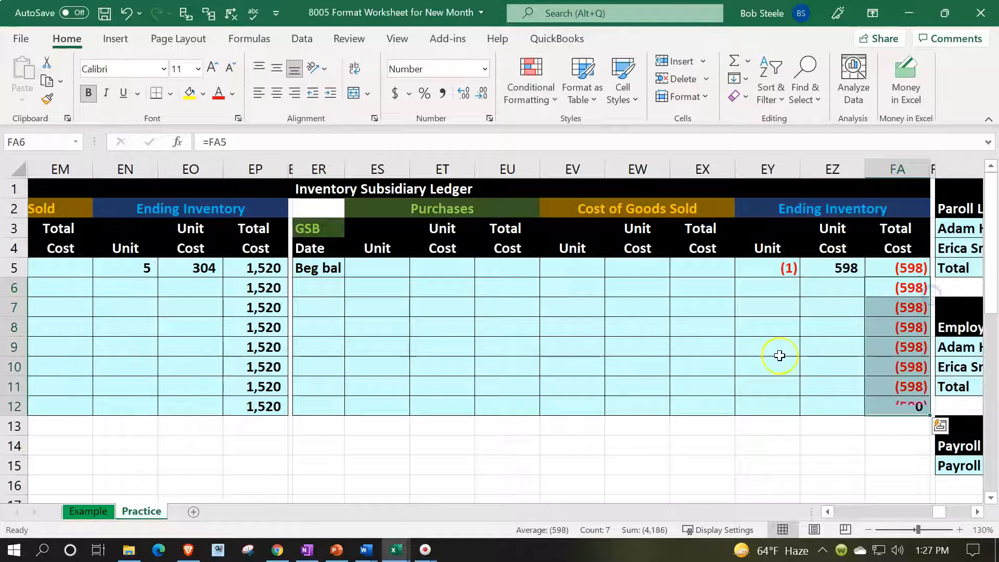
- Set the DUK beginning inventory units in EN29 to 4 and clear the January inventory transactions in EG30:EO32
scroll(778, 354, down, 5)
scroll(775, 362, down, 3)
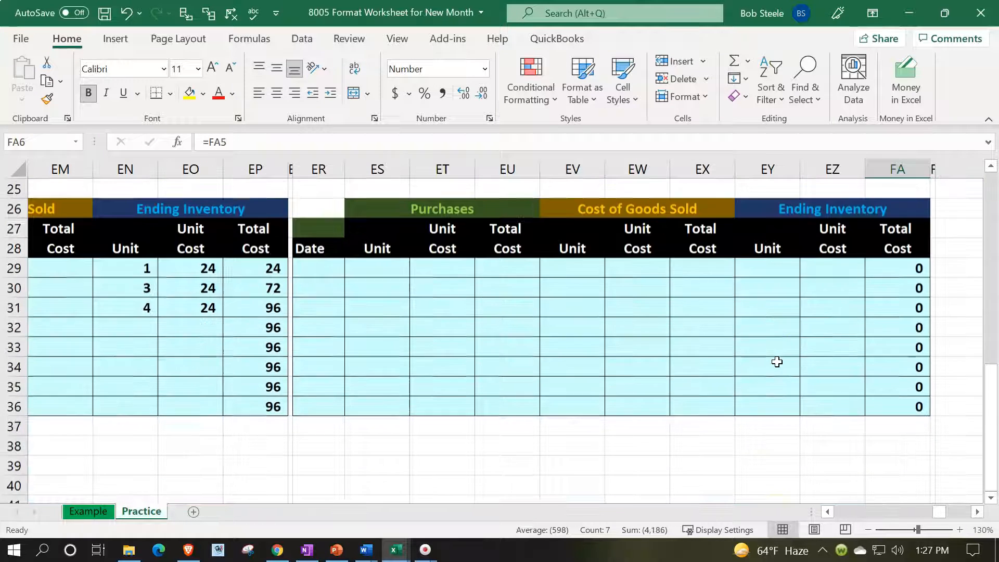
click(672, 346)
click(669, 347)
key(Left)
key(Left)
key(Left)
key(Left)
key(Left)
key(Left)
key(Left)
key(Left)
key(Left)
key(Left)
key(Left)
key(Left)
key(Left)
key(Left)
key(Left)
key(Left)
key(Left)
key(Left)
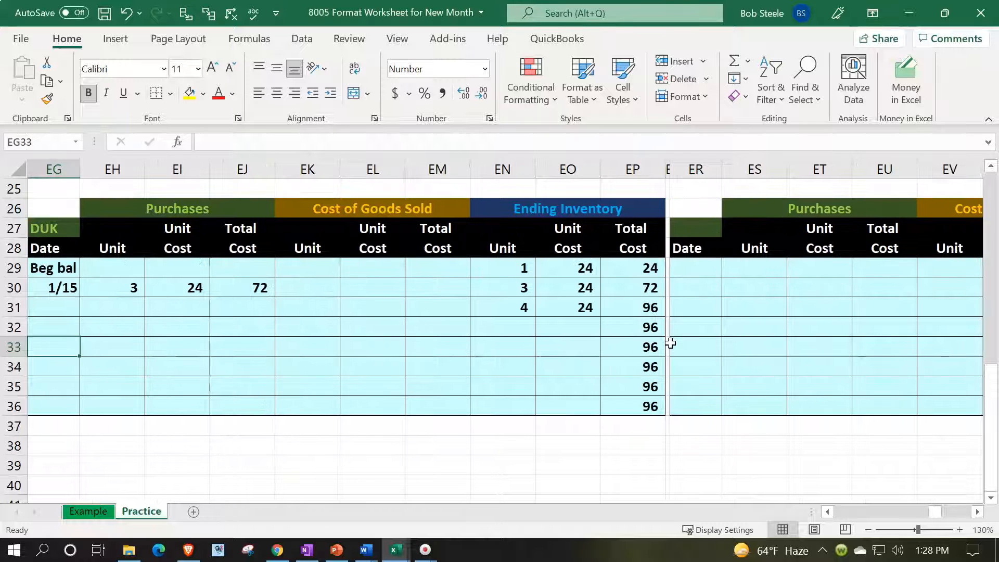
key(Right)
key(Right)
key(Right)
key(Right)
key(Right)
key(Right)
key(Right)
key(Right)
key(Right)
key(Up)
key(Right)
key(Left)
key(Up)
key(Up)
key(Up)
text(4)
key(Return)
drag(148, 288, 637, 329)
key(Delete)
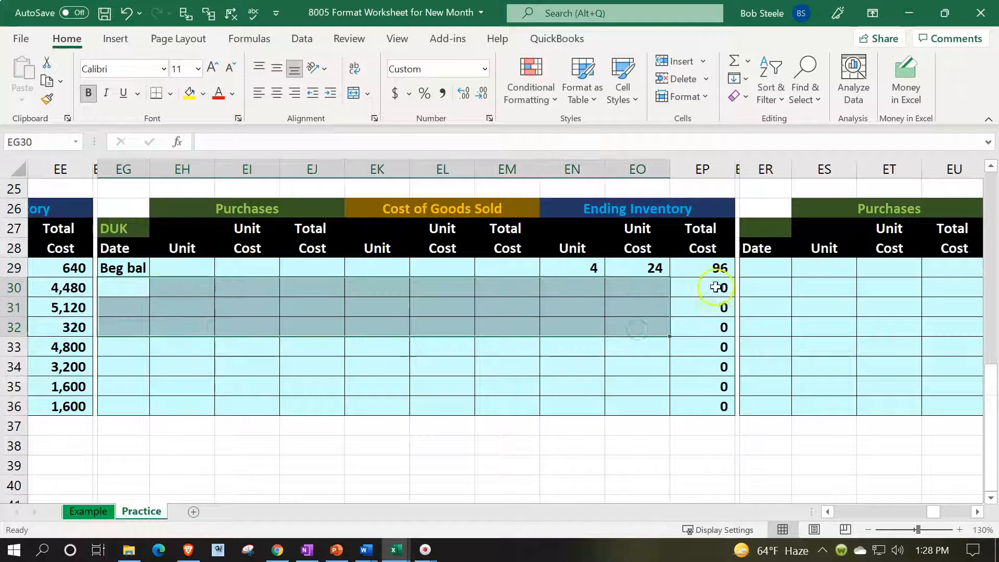
- Enter =EP29 in EP30 and fill the formula down the DUK ending inventory Total Cost column to EP36
click(715, 286)
text(=)
key(Up)
key(Return)
click(715, 287)
double_click(734, 296)
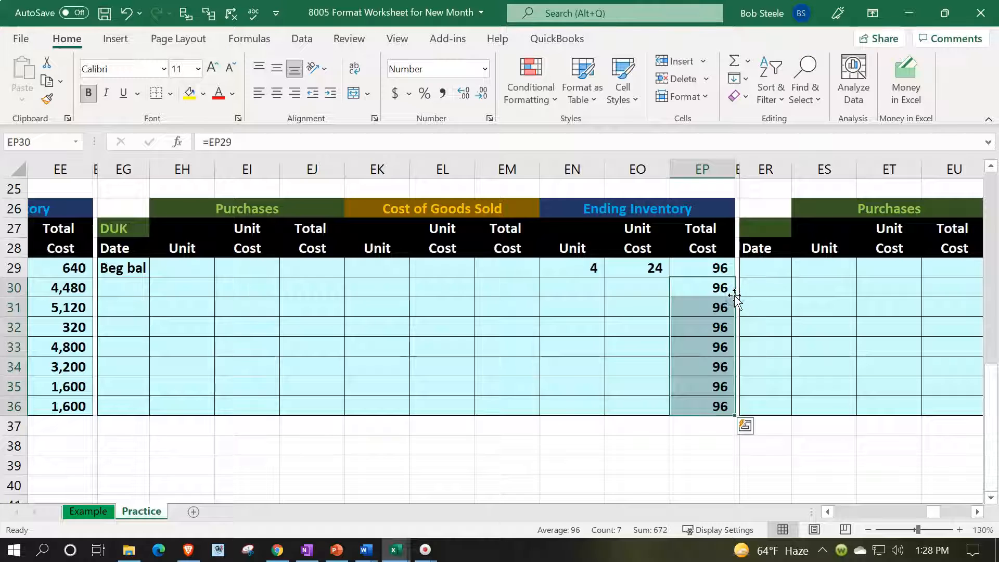
- Set the EPSH beginning inventory units in EC29 to 5 and clear the January inventory transactions in DV30:ED35
key(Left)
key(Left)
key(Left)
key(Left)
key(Left)
key(Left)
key(Left)
key(Left)
key(Left)
key(Left)
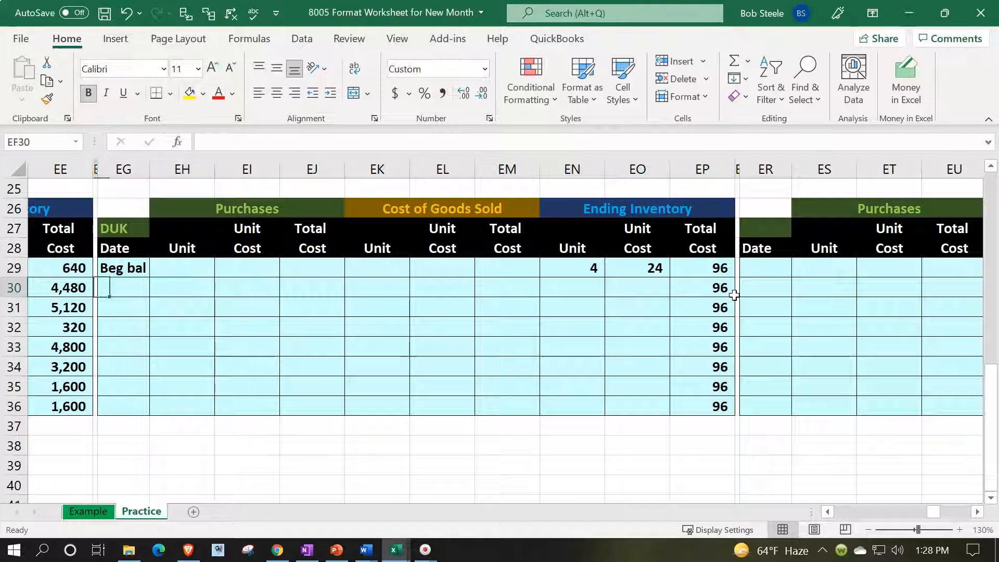
key(Left)
key(Left)
key(Left)
key(Left)
key(Left)
key(Left)
key(Left)
key(Left)
key(Left)
key(Left)
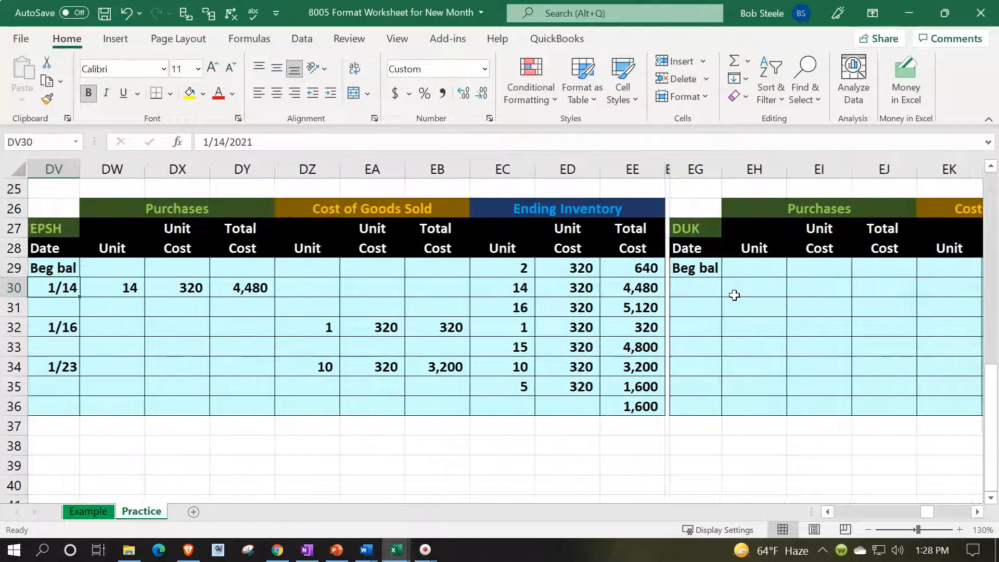
key(Left)
key(Left)
click(600, 384)
click(597, 265)
text(5)
key(Return)
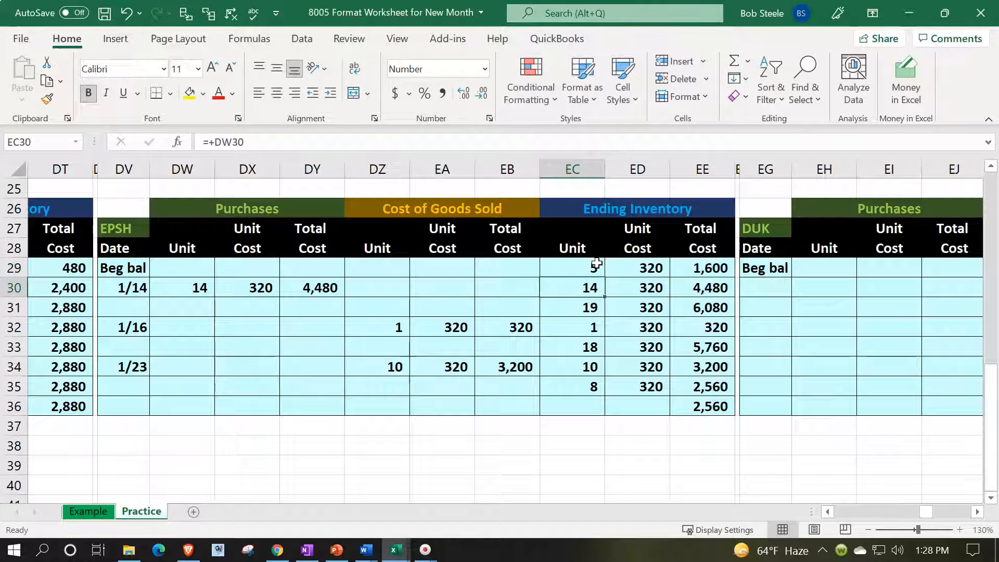
drag(108, 288, 620, 390)
key(Delete)
- Enter =+EE29 in EE30 and fill the formula down the EPSH ending inventory Total Cost column to EE36
click(696, 290)
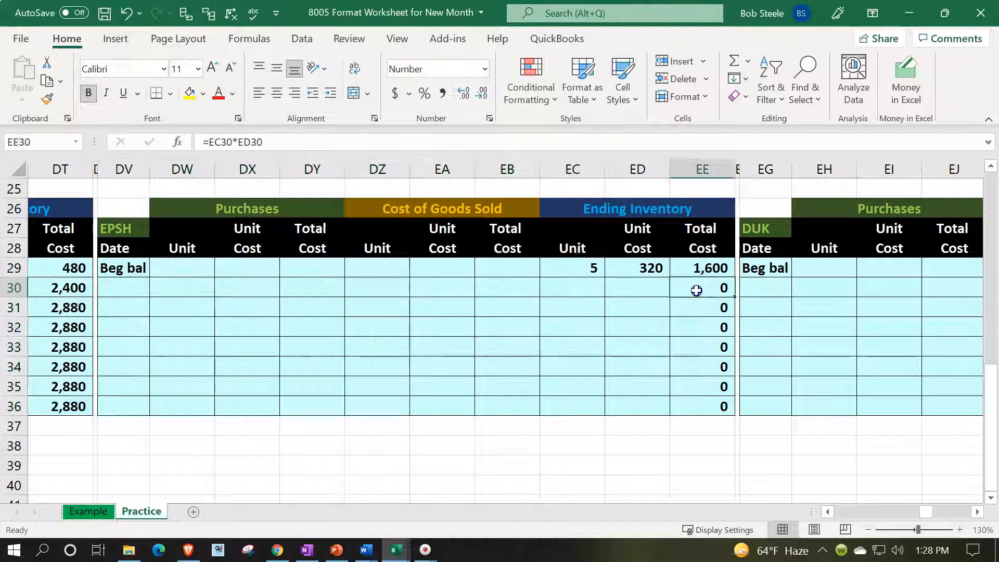
text(+EE29)
key(Return)
click(696, 290)
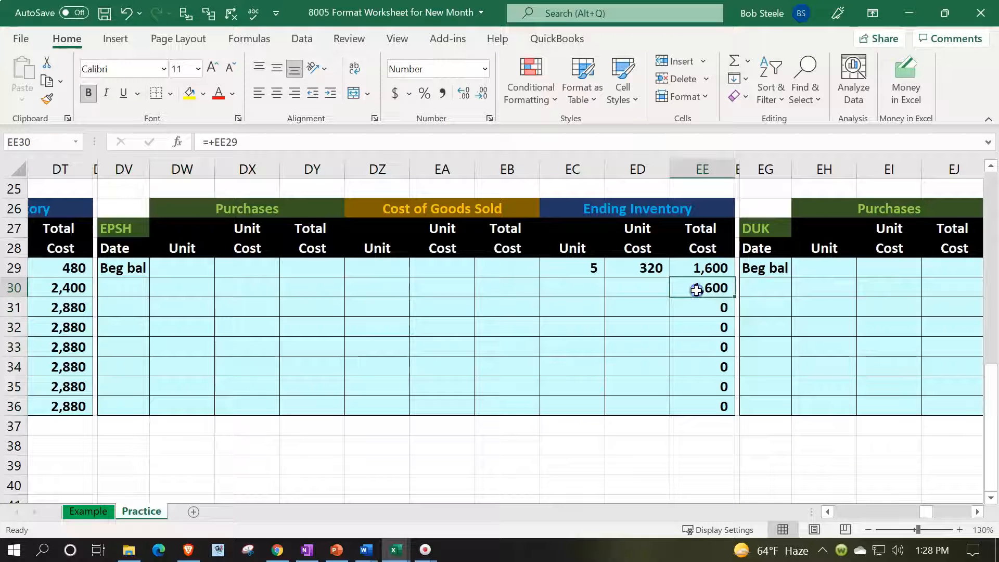
double_click(737, 296)
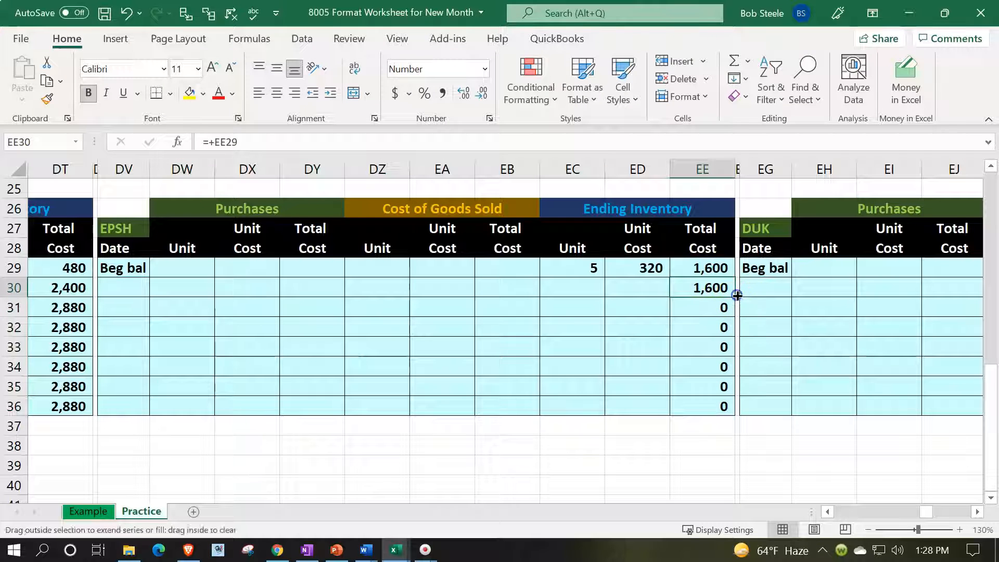
- Set the EPSP beginning inventory units in DR29 to 6 and clear the January inventory transactions in DK30:DS32
key(Left)
key(Left)
key(Left)
key(Left)
key(Left)
key(Left)
key(Left)
key(Left)
key(Left)
key(Left)
key(Left)
key(Left)
key(Left)
key(Left)
key(Left)
key(Left)
key(Left)
key(Left)
key(Left)
key(Left)
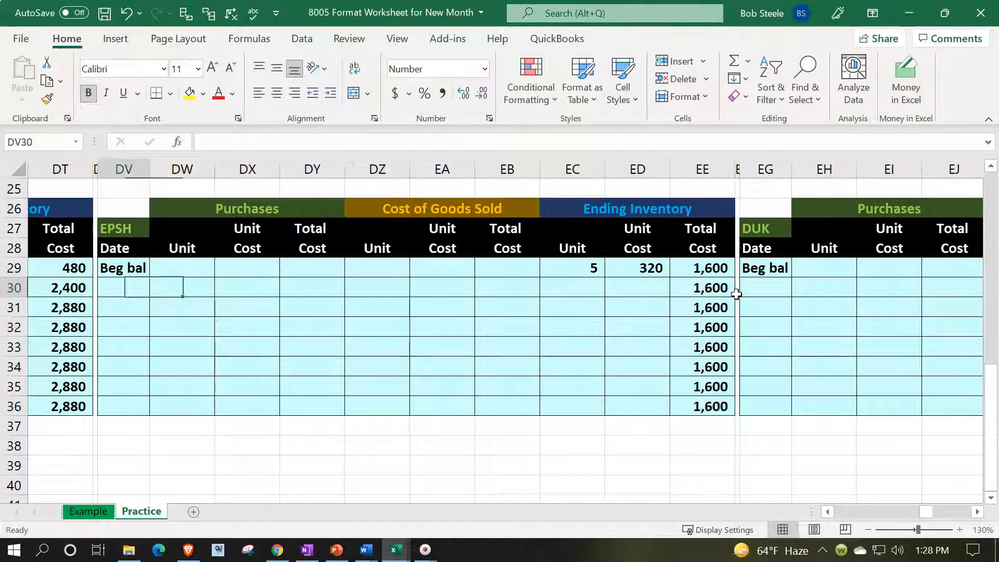
key(Right)
key(Right)
key(Right)
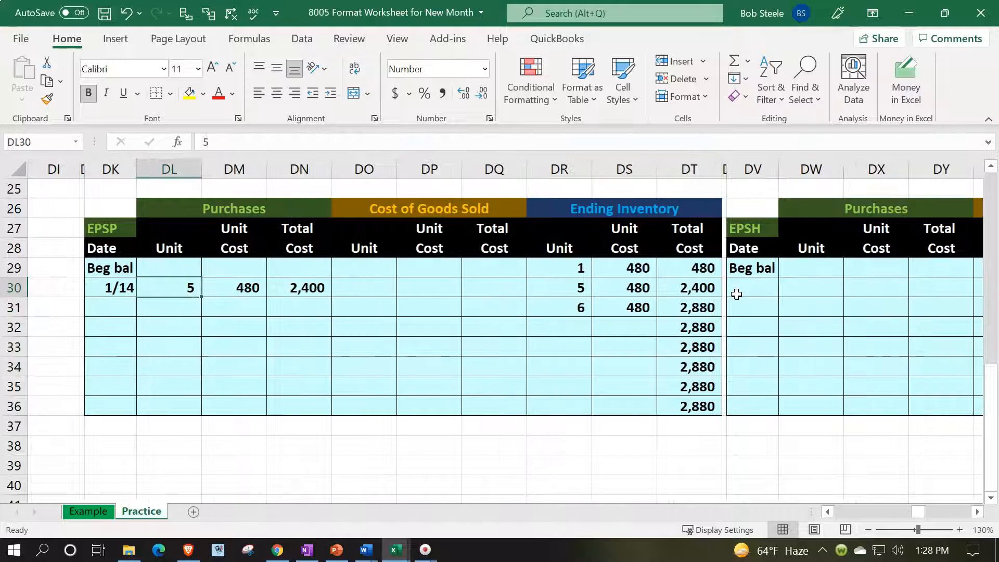
click(588, 307)
click(578, 271)
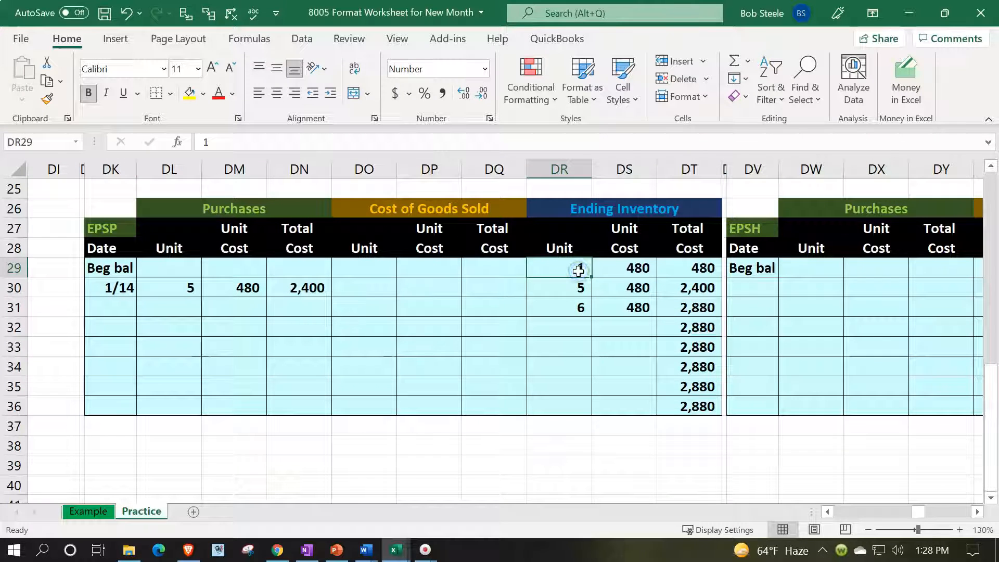
text(6)
key(Return)
drag(127, 288, 623, 331)
key(Delete)
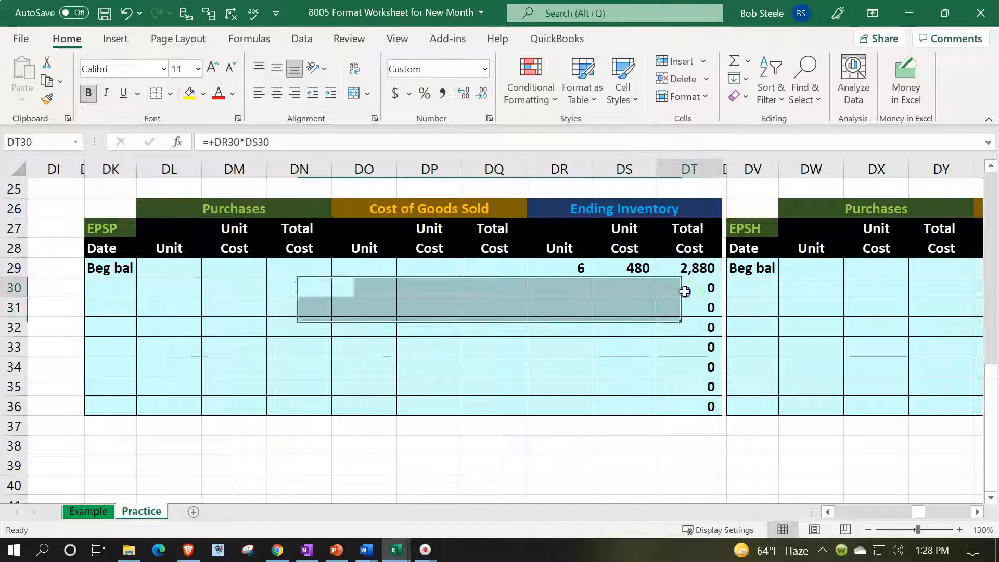
- Enter =DT29 in DT30 and fill the formula down the EPSP ending inventory Total Cost column to DT36
click(682, 288)
text(=)
key(Up)
key(Return)
key(Up)
double_click(723, 299)
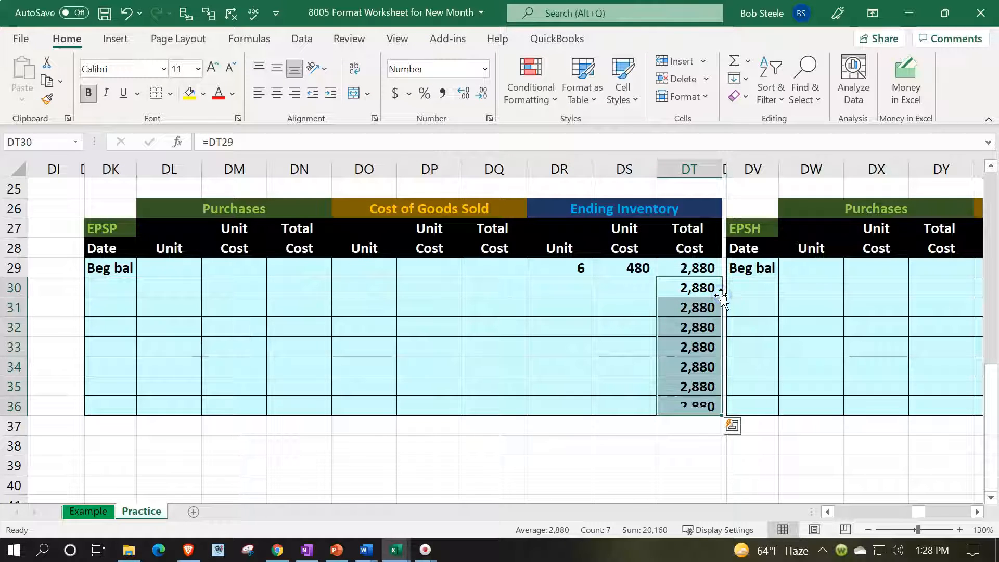
- Trace the precedents of the inventory ledger total in DK1, remove the arrows, and examine the difference check in DL1
scroll(408, 364, up, 8)
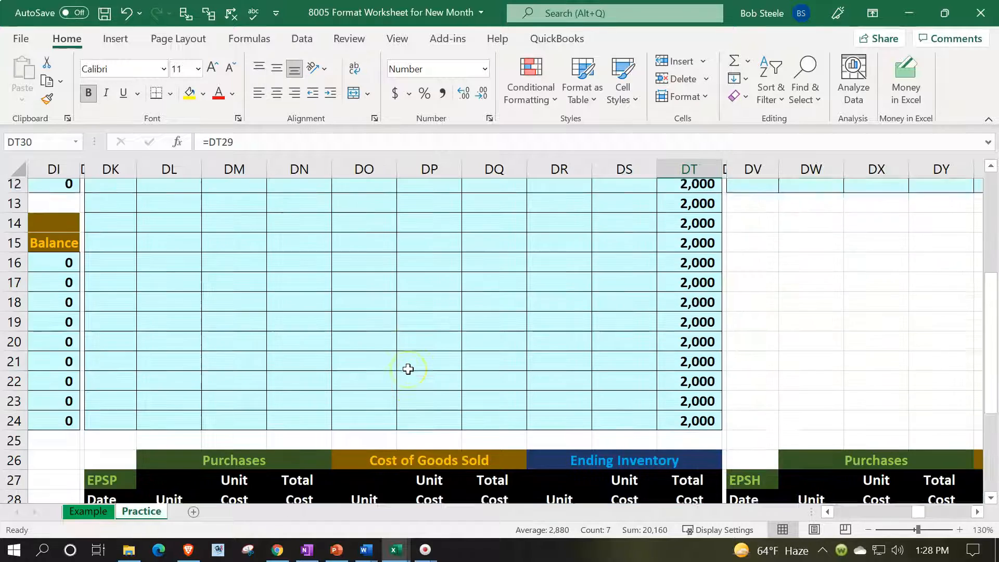
click(111, 189)
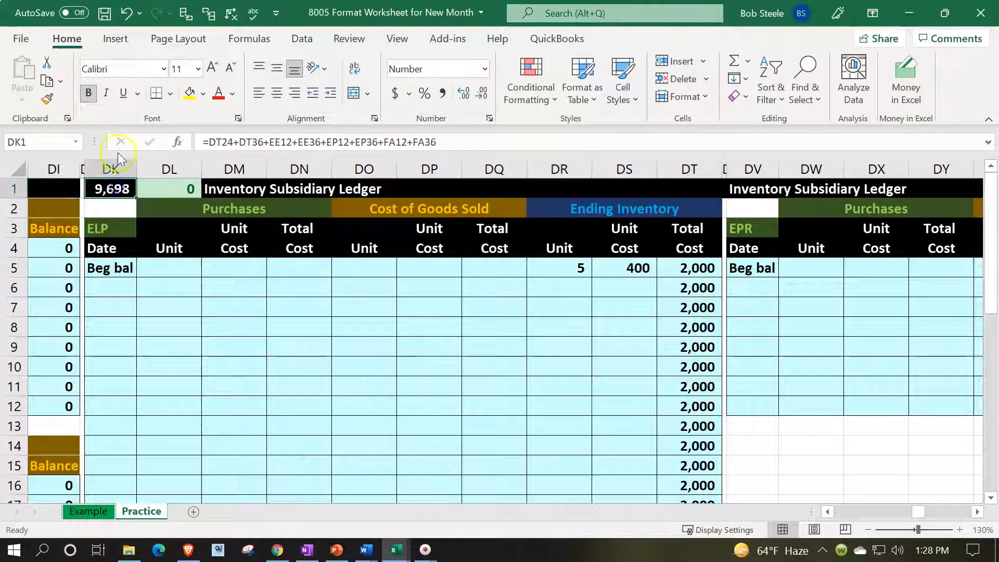
click(186, 13)
scroll(369, 339, down, 4)
scroll(369, 341, up, 4)
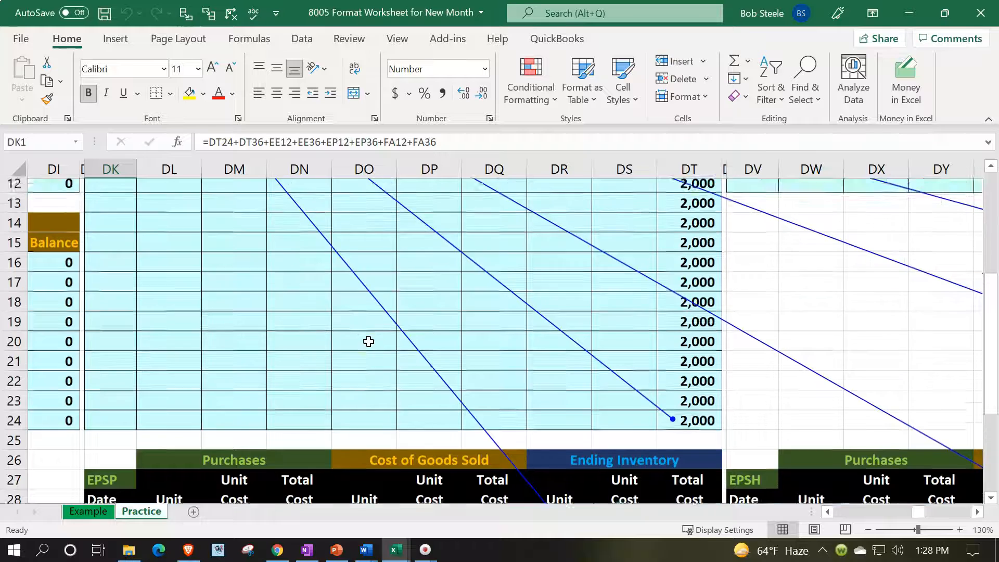
click(231, 13)
click(174, 185)
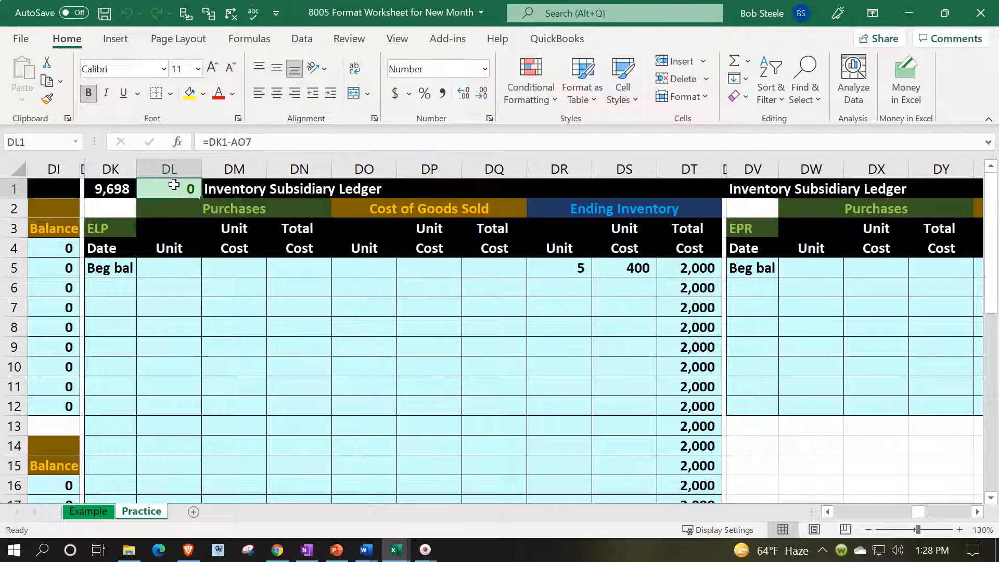
key(Left)
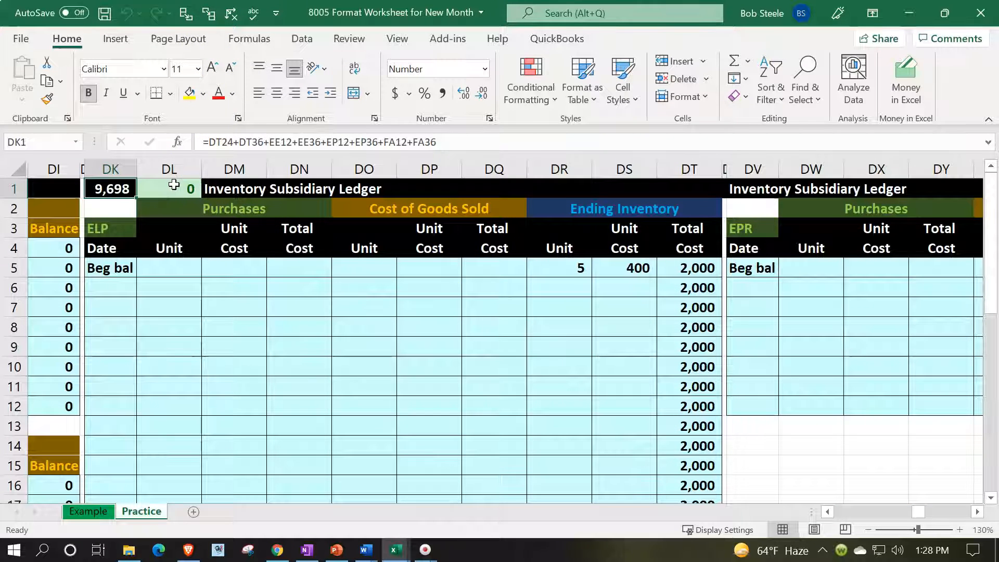
- Examine the Inventory account's ending YTD balance in AO7 of the trial balance to compare it with the subsidiary ledger total
key(Left)
key(Left)
key(Left)
key(Left)
key(Left)
key(Left)
key(Left)
key(Left)
key(Left)
key(Left)
key(Left)
key(Left)
key(Left)
key(Left)
key(Left)
key(Left)
key(Left)
key(Left)
key(Left)
key(Left)
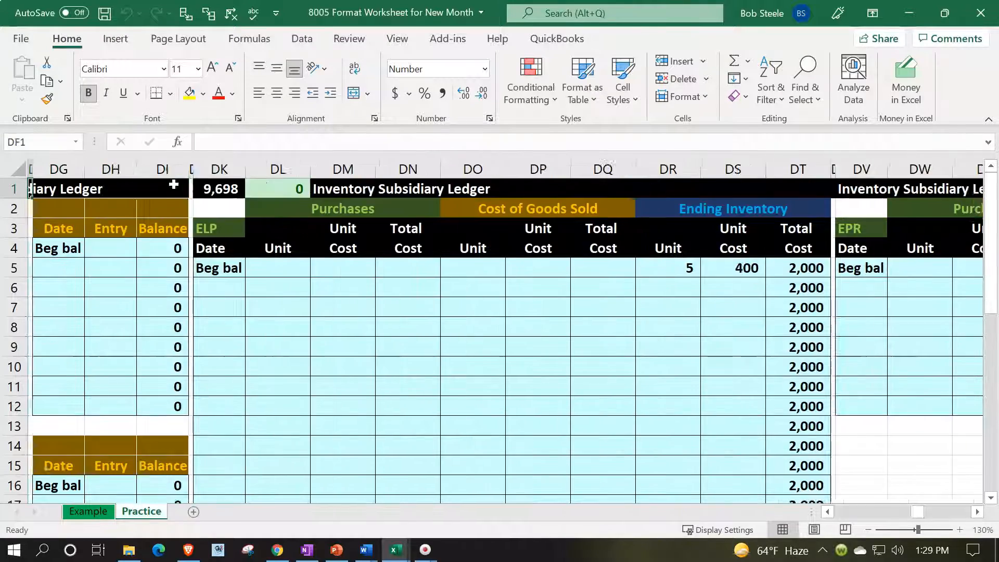
key(Left)
key(Left)
key(Left)
key(Left)
key(Left)
key(Left)
key(Left)
key(Left)
key(Left)
key(Left)
key(Left)
key(Left)
key(Left)
key(Left)
key(Left)
key(Left)
key(Left)
key(Left)
key(Left)
key(Left)
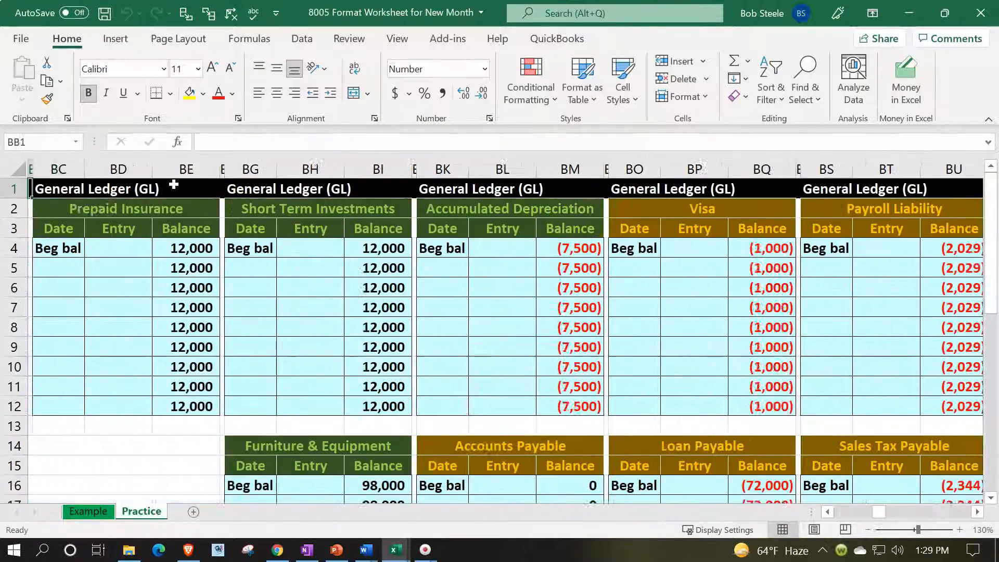
key(Left)
key(Left)
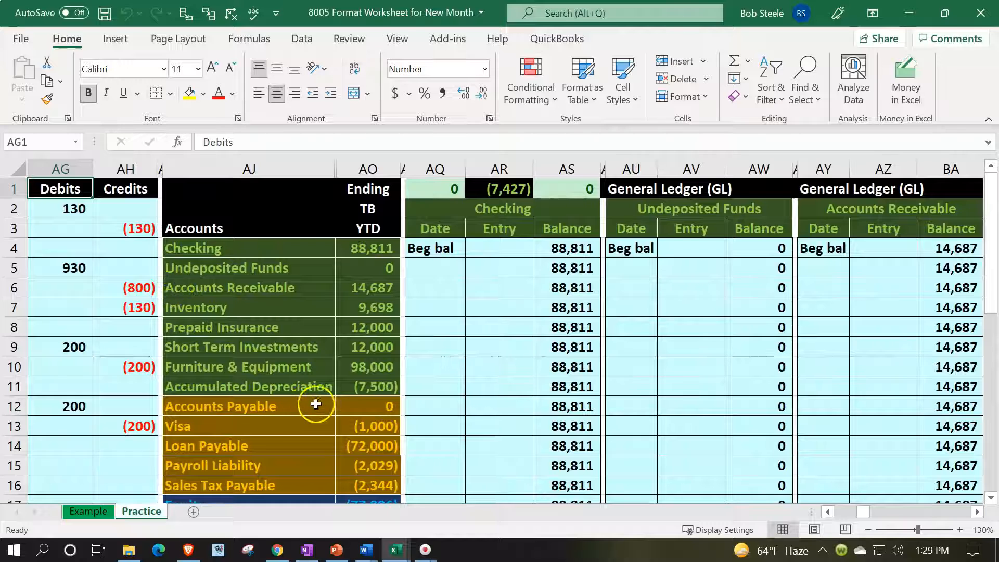
click(362, 309)
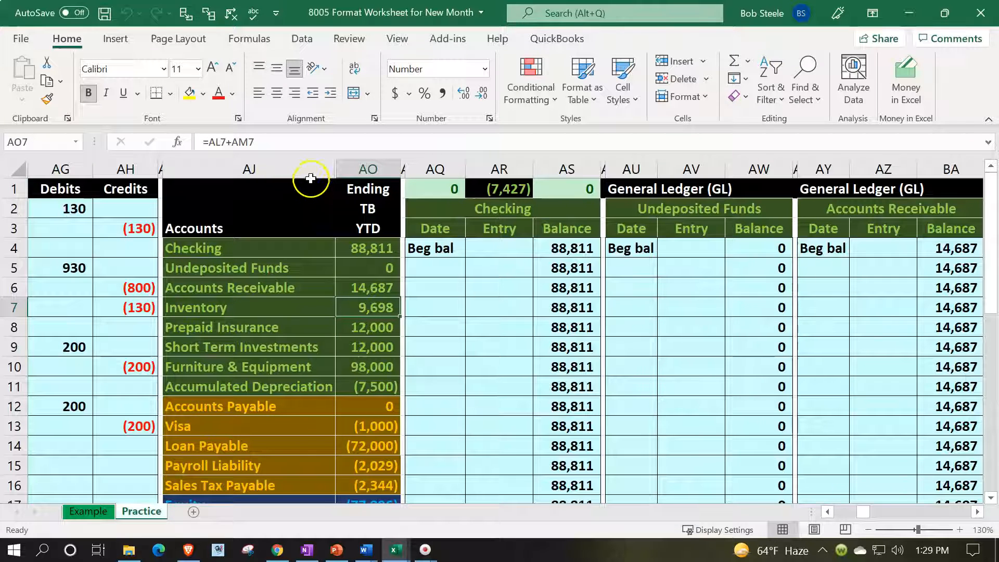
- Unhide the trial balance columns AK to AN between the account names and the ending YTD balances
drag(322, 165, 365, 166)
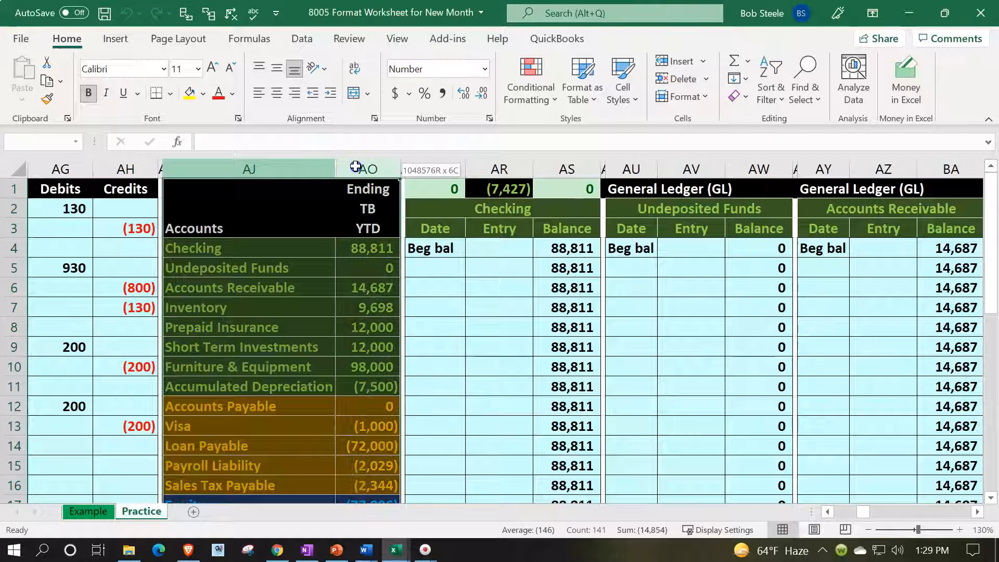
right_click(359, 259)
key(Escape)
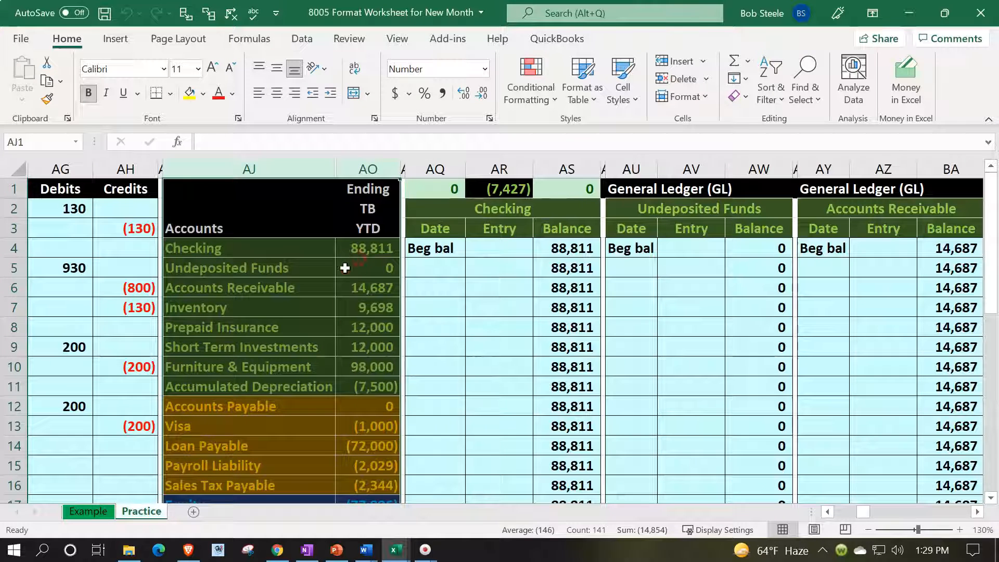
right_click(339, 269)
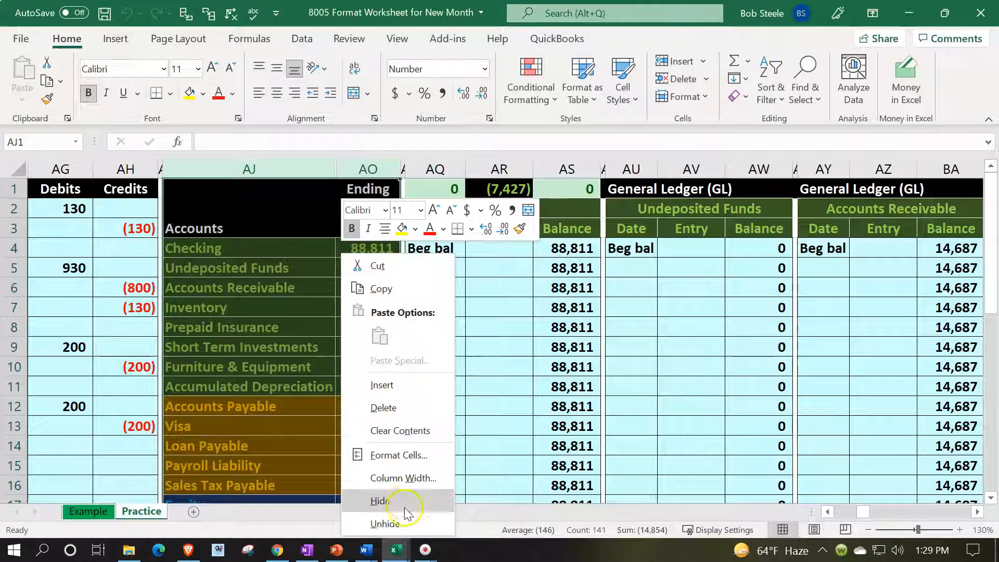
click(385, 524)
click(426, 347)
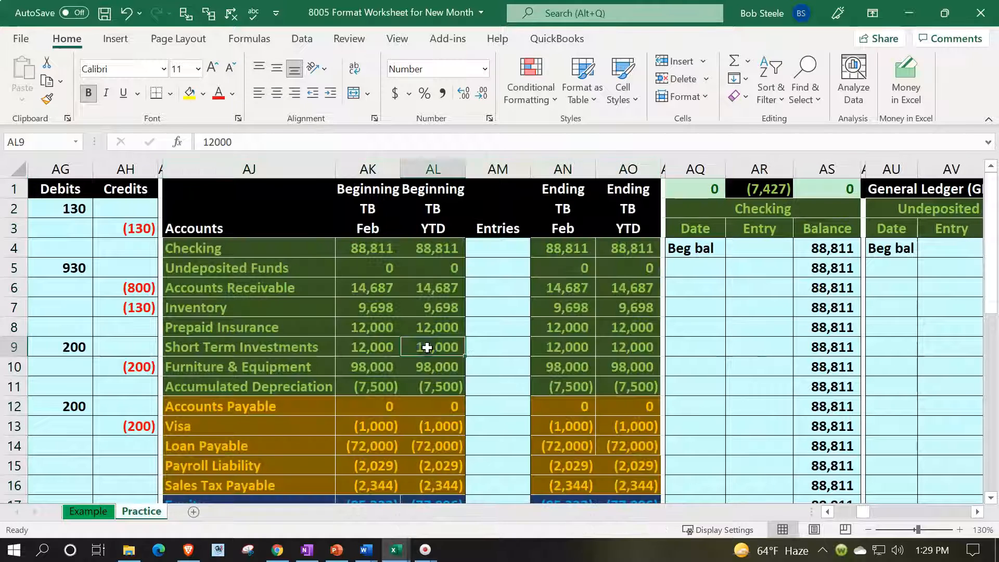
- Delete columns A through AD, which hold the earlier January journal entries
key(Left)
key(Left)
key(Left)
key(Left)
key(Left)
key(Left)
key(Left)
key(Left)
key(Left)
key(Left)
key(Left)
key(Left)
key(Left)
key(Left)
key(Left)
key(Left)
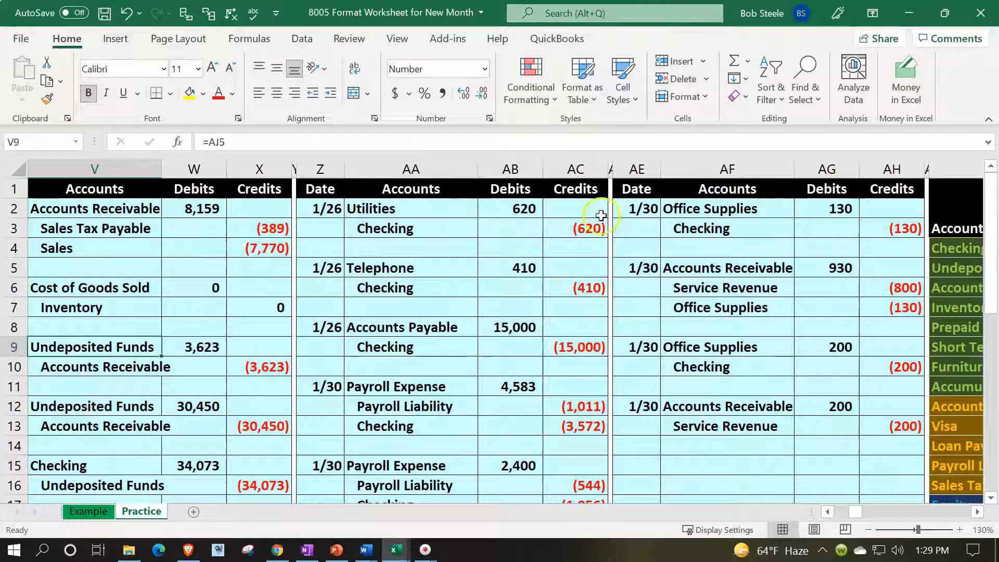
click(610, 165)
drag(610, 168, 21, 168)
right_click(123, 286)
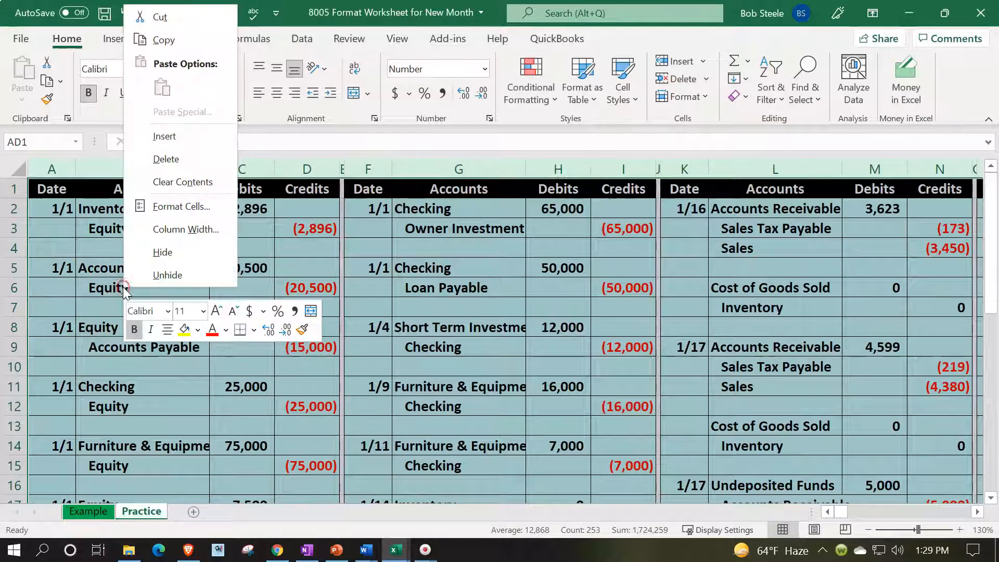
click(152, 165)
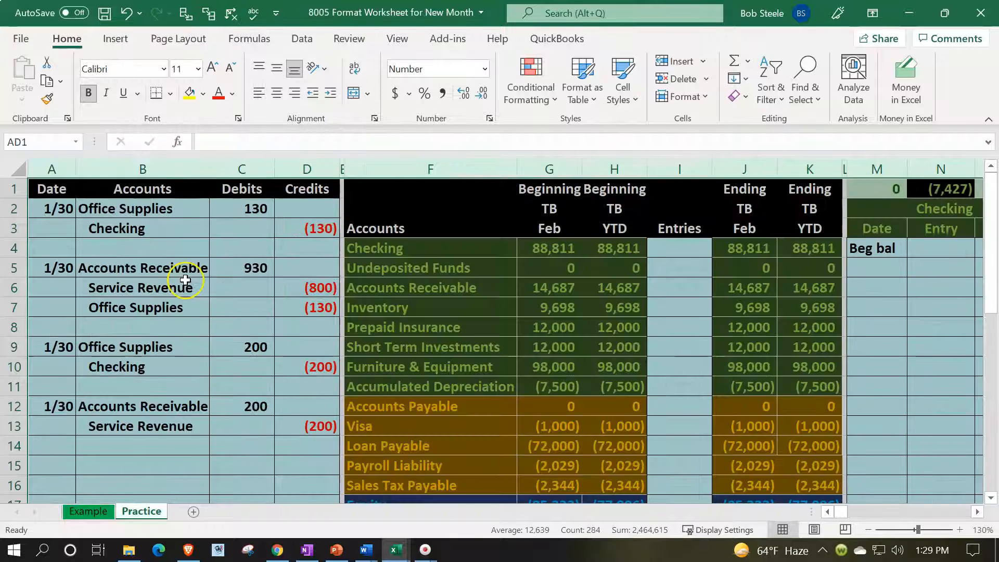
- Apply the formatting of A2:D2 to the journal rows below with Format Painter, and clear the remaining January journal entries
click(185, 280)
drag(52, 208, 290, 206)
click(54, 104)
mouse_move(84, 220)
mouse_down()
mouse_move(256, 319)
mouse_move(288, 511)
mouse_move(292, 406)
mouse_up()
scroll(228, 346, up, 5)
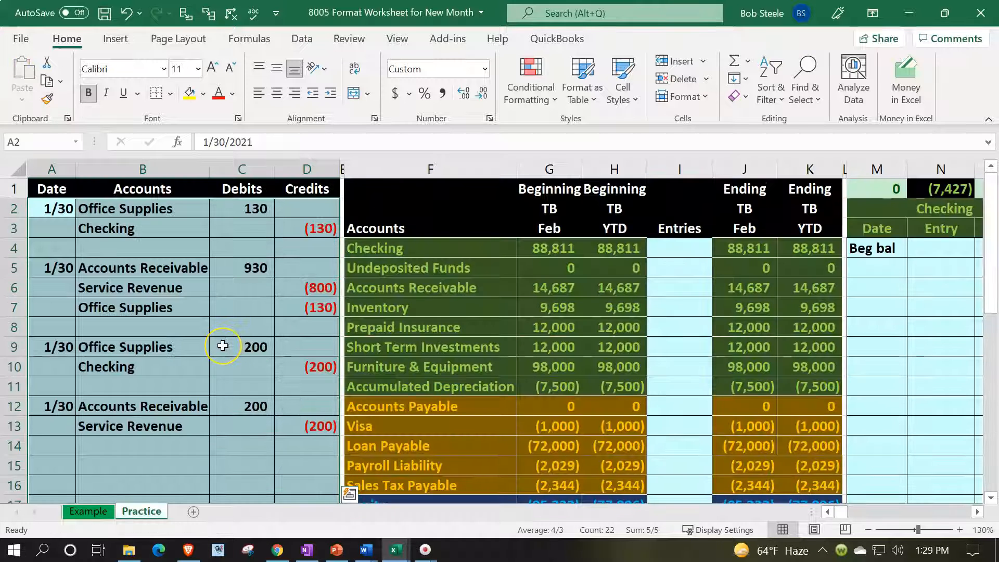
key(Delete)
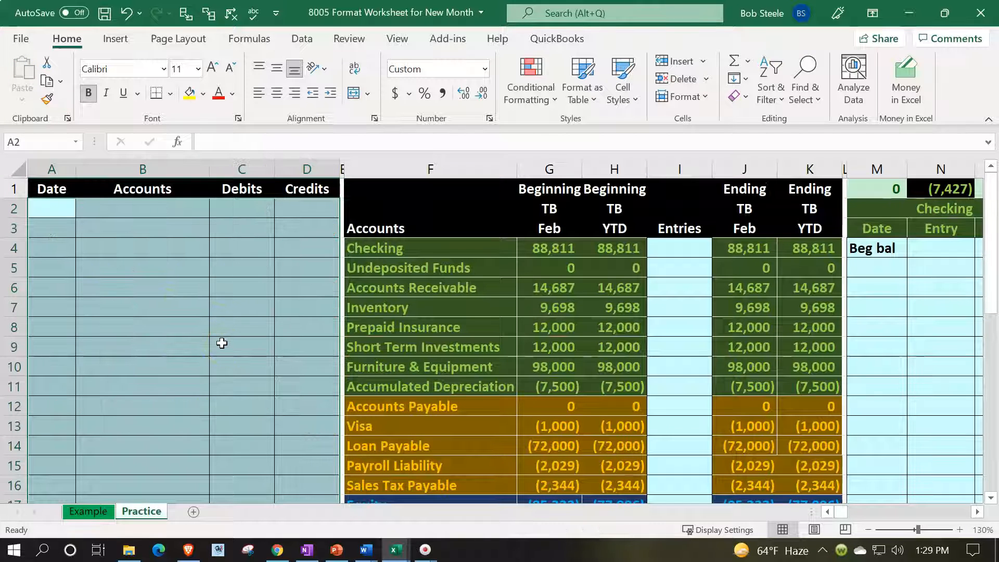
click(222, 344)
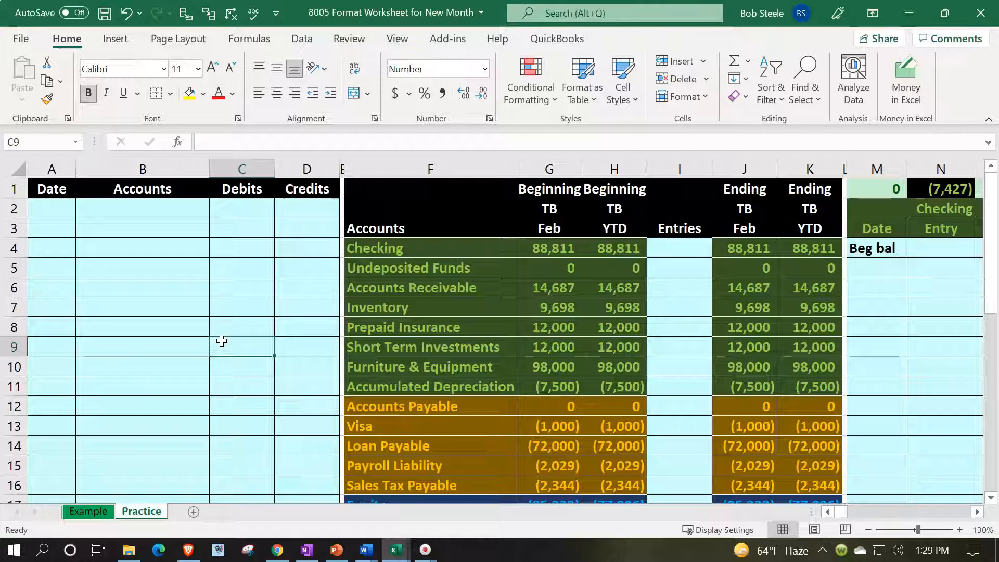
- Examine the beginning balance in O4 and the running balance formula in O5 of the Checking ledger beside the trial balance
key(Right)
key(Right)
key(Right)
key(Right)
key(Right)
key(Right)
key(Right)
key(Right)
key(Right)
key(Right)
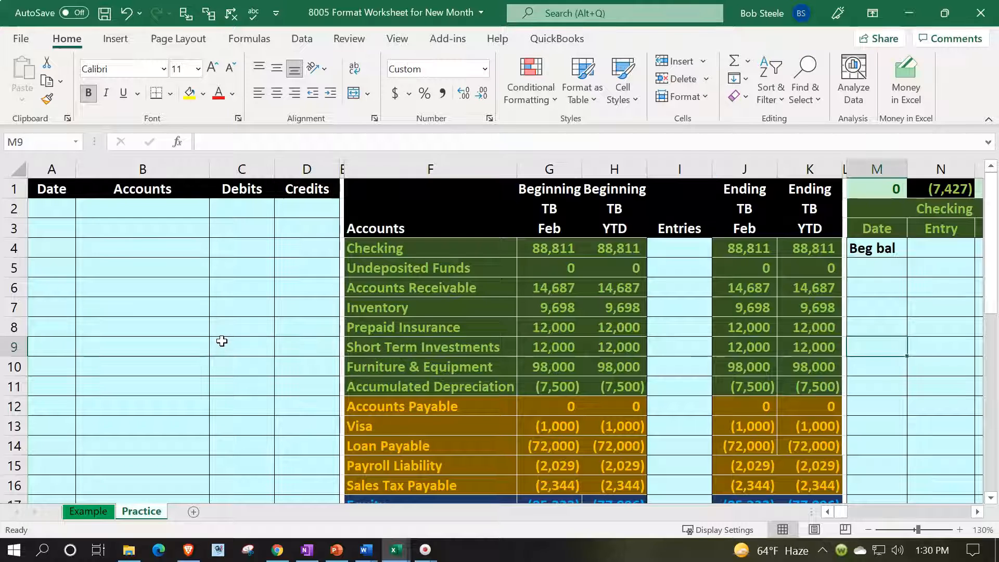
click(545, 333)
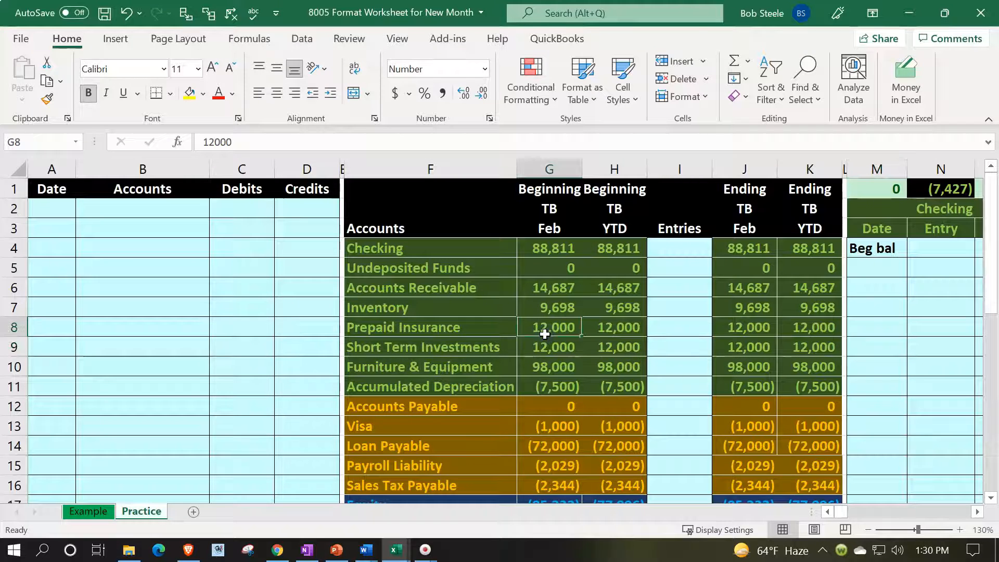
click(904, 274)
key(Right)
key(Right)
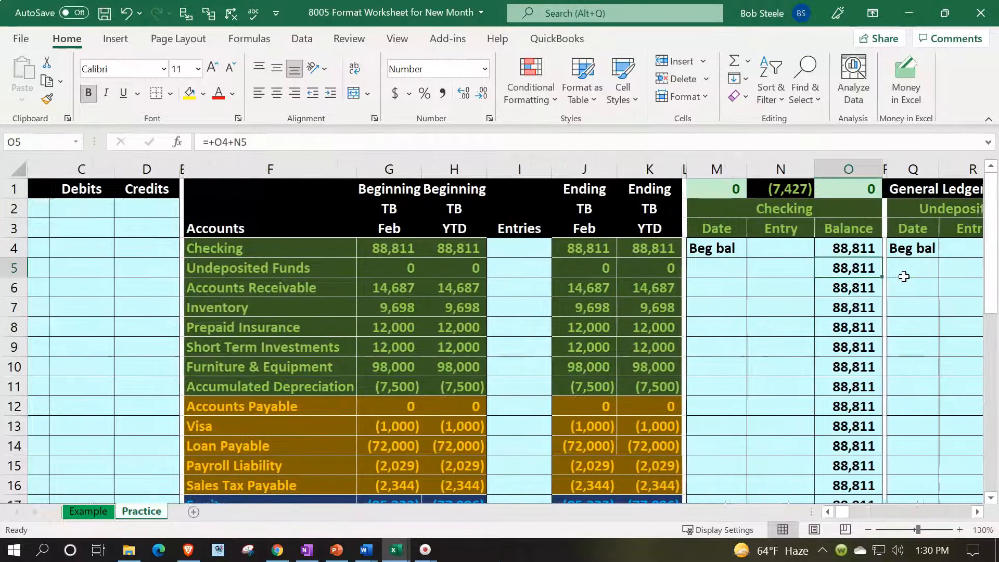
key(Up)
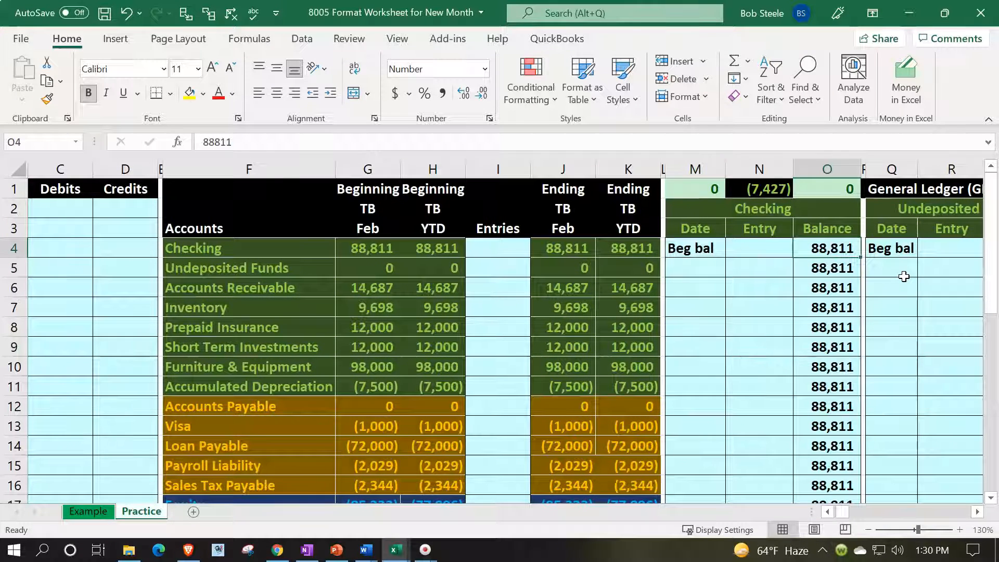
- Review the trial balance's February and YTD columns from Checking through Net income, comparing the income statement accounts
key(Left)
key(Left)
key(Left)
key(Left)
key(Left)
key(Left)
key(Left)
key(Left)
key(Left)
key(Left)
key(Left)
key(Left)
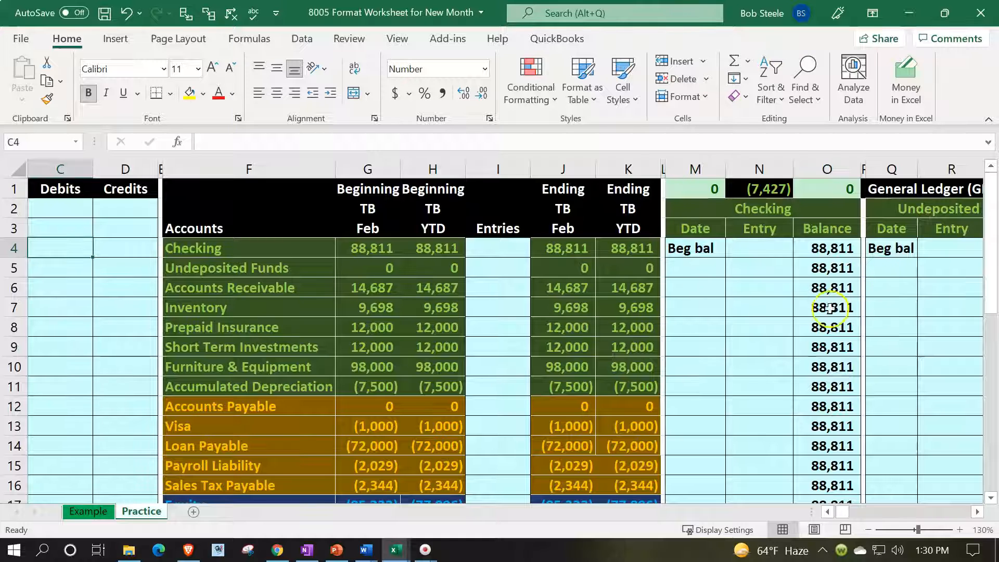
scroll(611, 383, down, 3)
scroll(612, 385, down, 1)
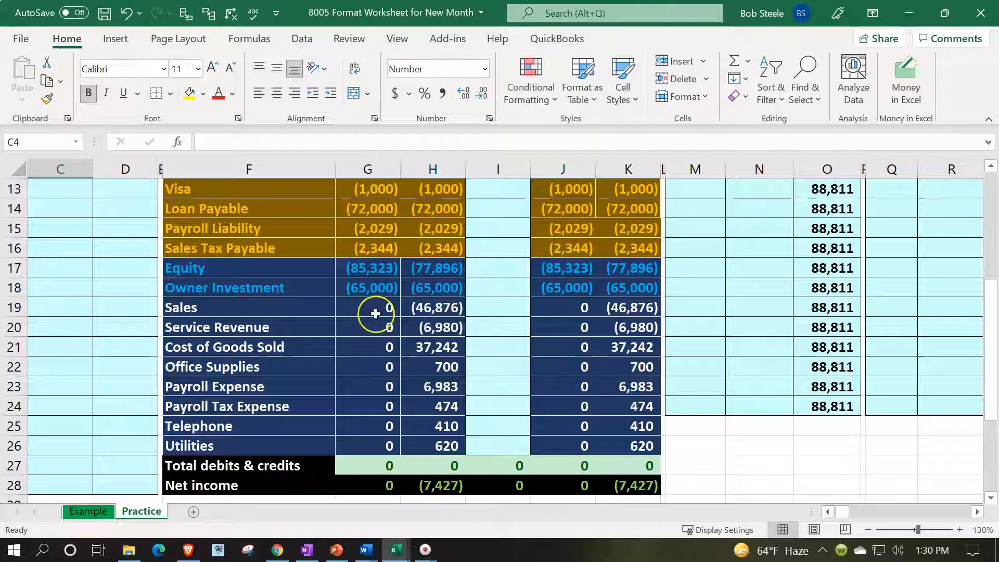
scroll(181, 387, up, 1)
scroll(181, 387, up, 4)
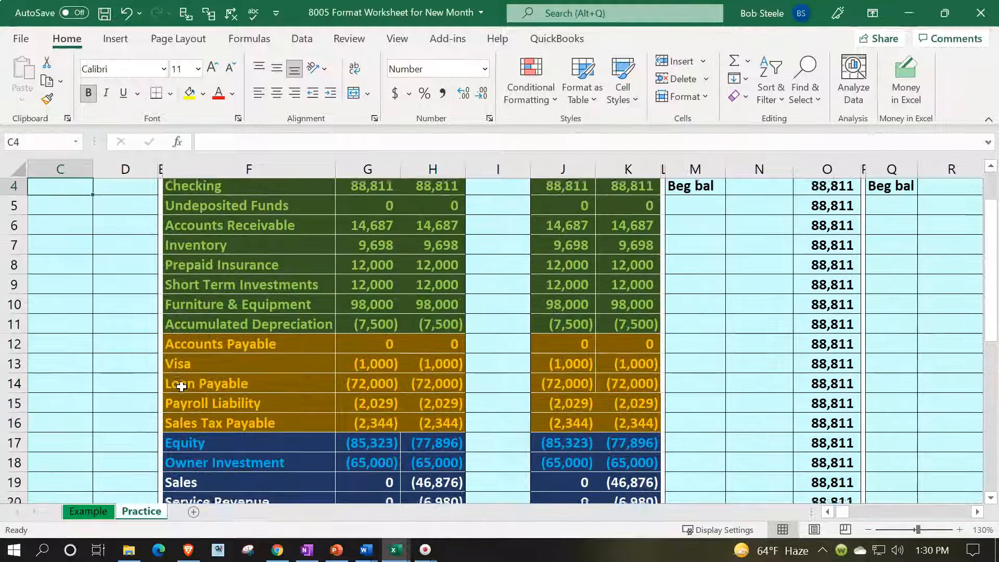